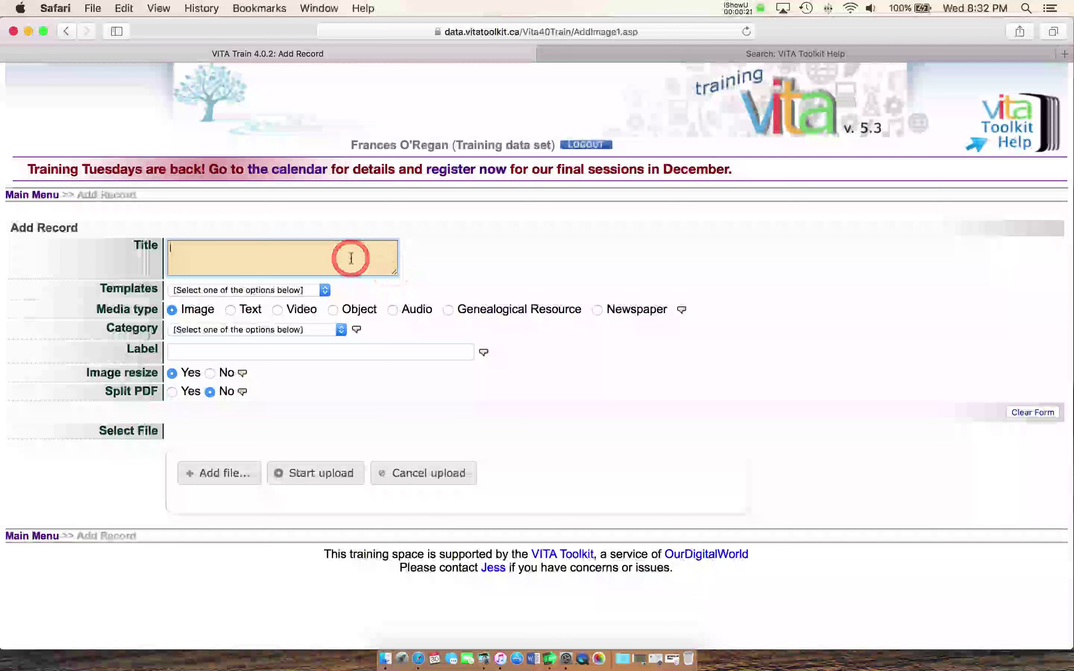
- Title the new record "Willoughby Polka", set its media type to Audio and its file category to Thumb+Regular
text(W)
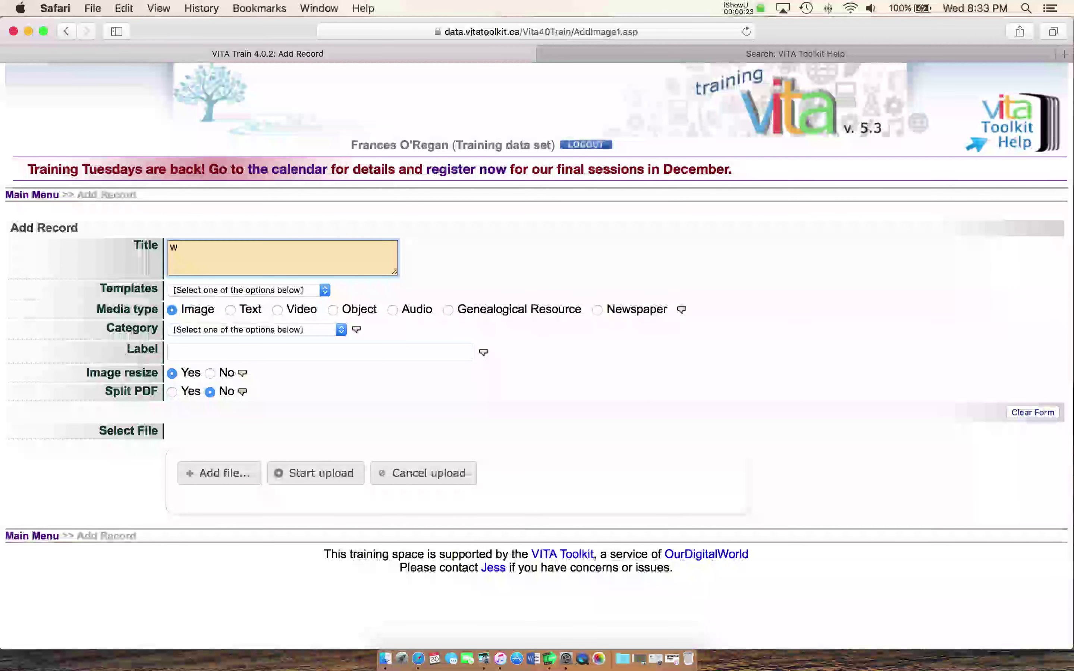
text(illoughby Polka)
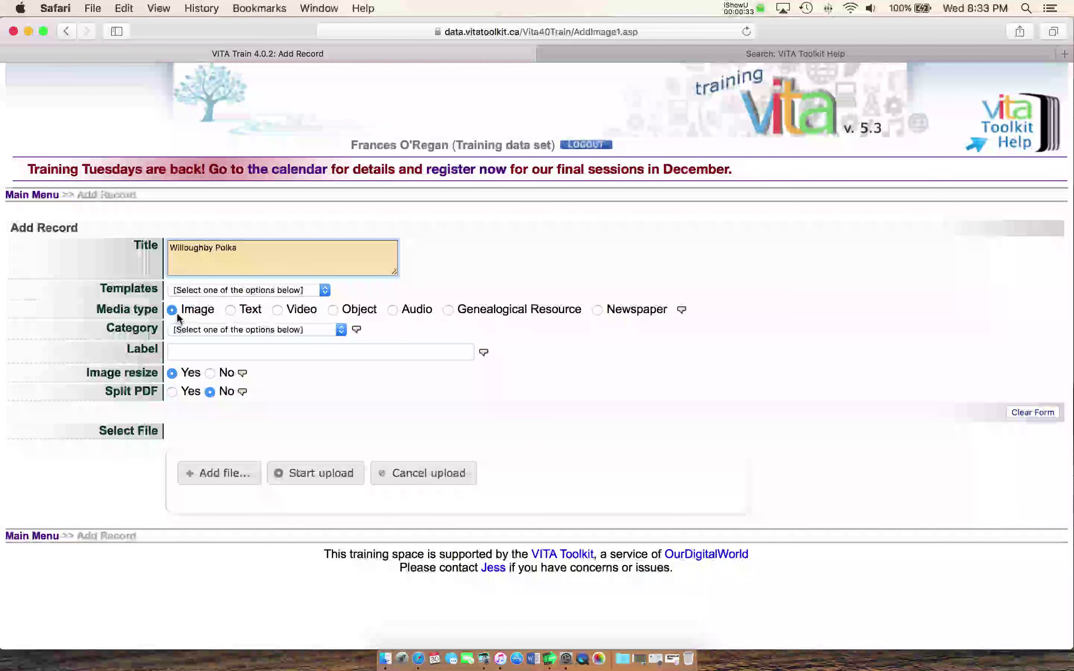
click(392, 310)
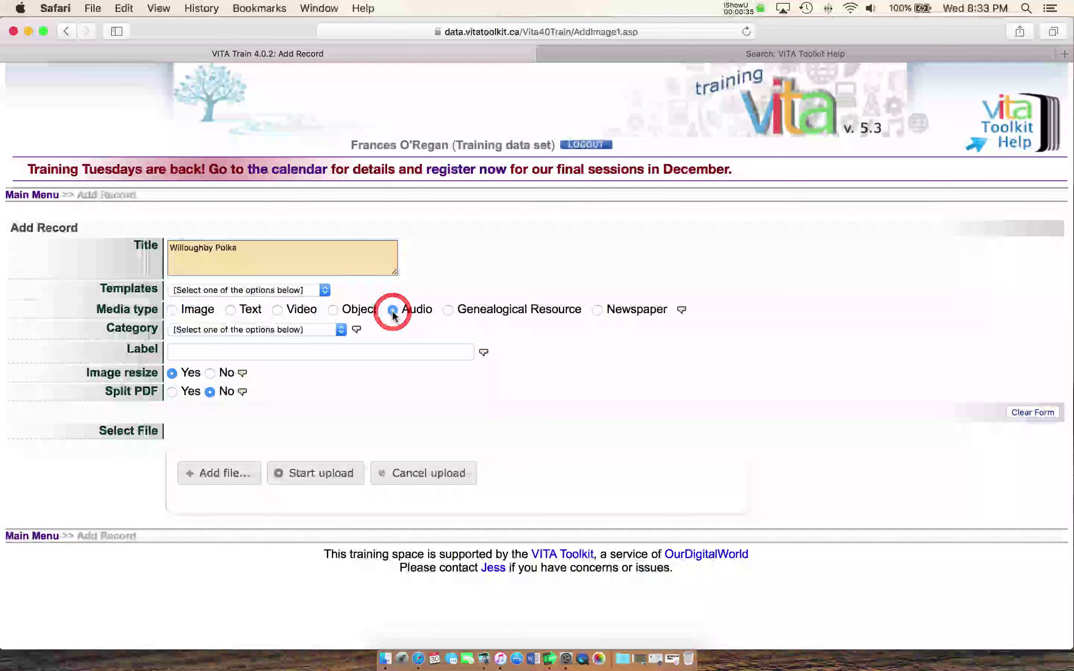
click(341, 331)
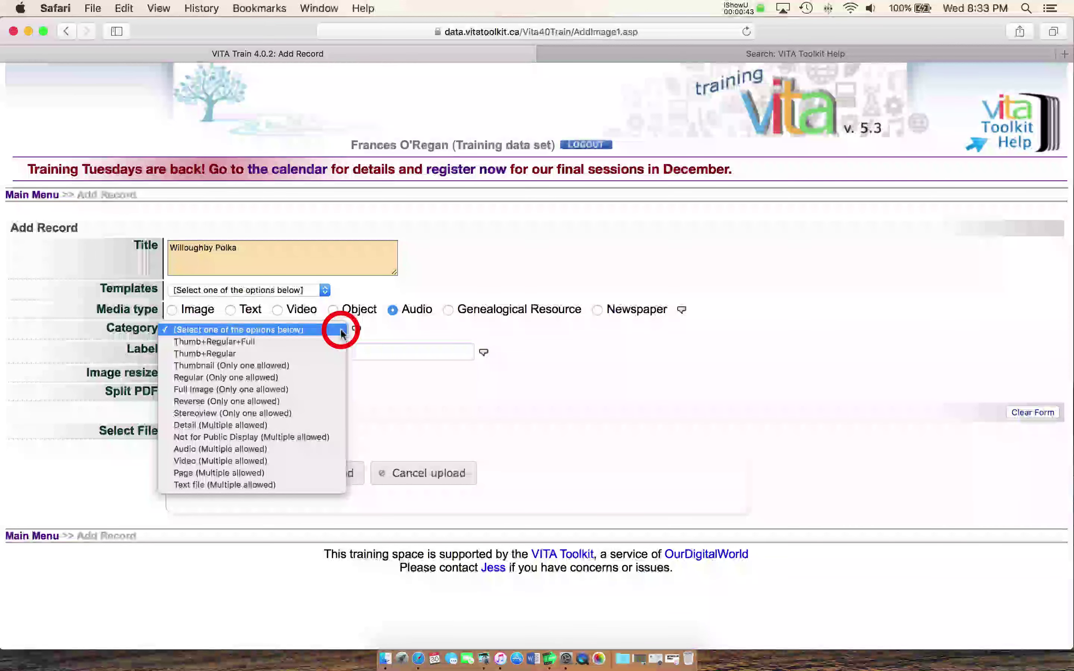
click(240, 354)
- Upload WilloughbyPolka-MusicCover.jpg as the record's cover image and continue to create the record
click(220, 474)
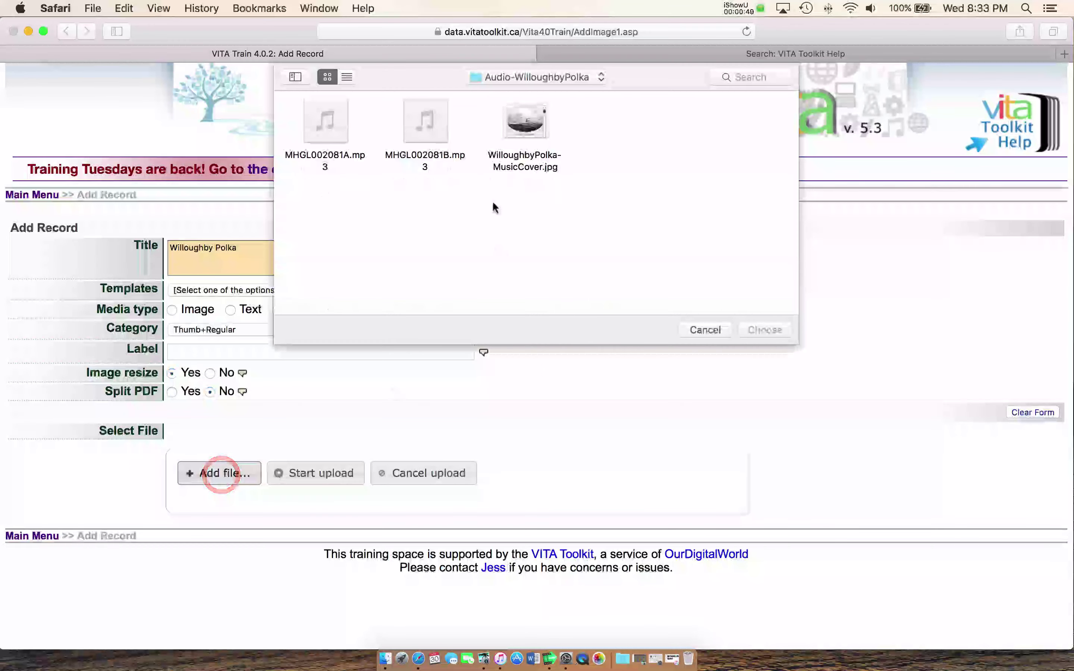
click(524, 121)
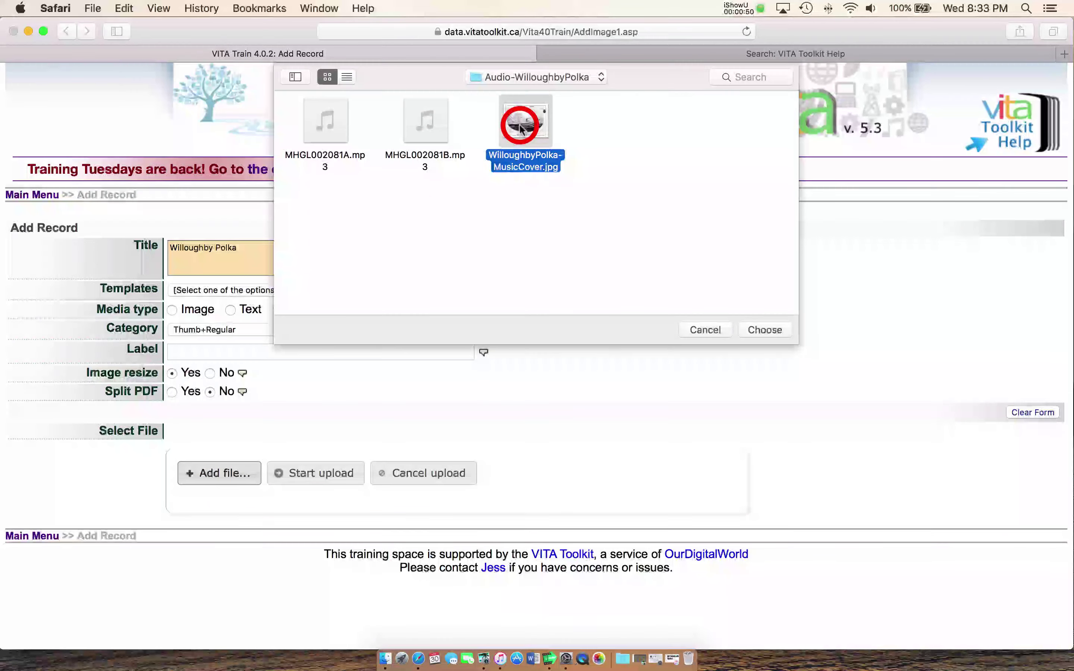
click(772, 330)
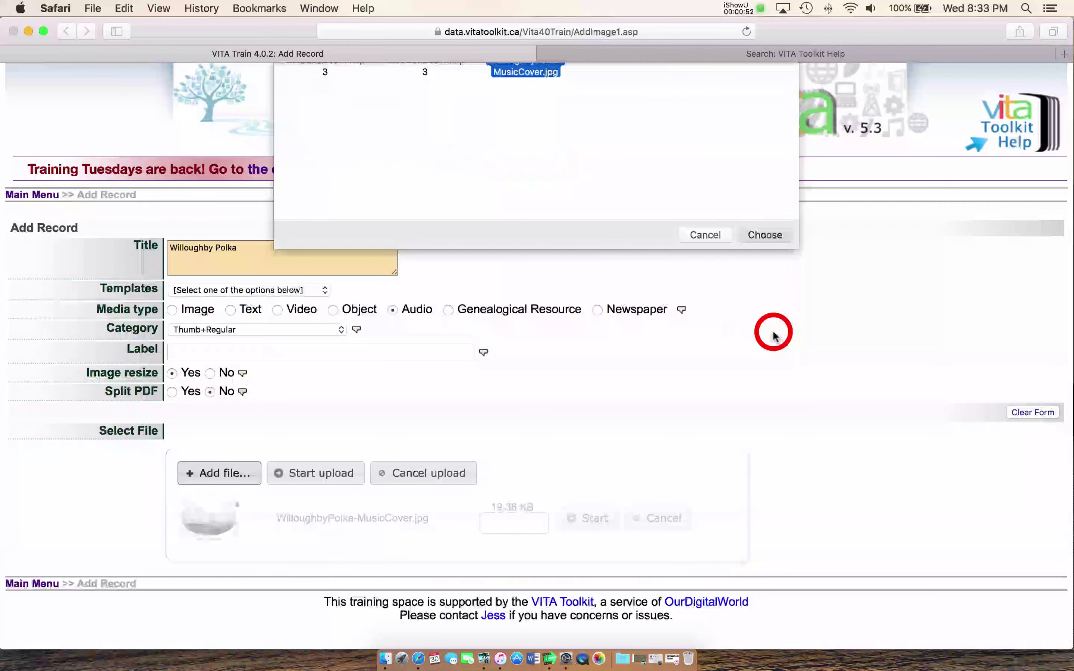
click(319, 473)
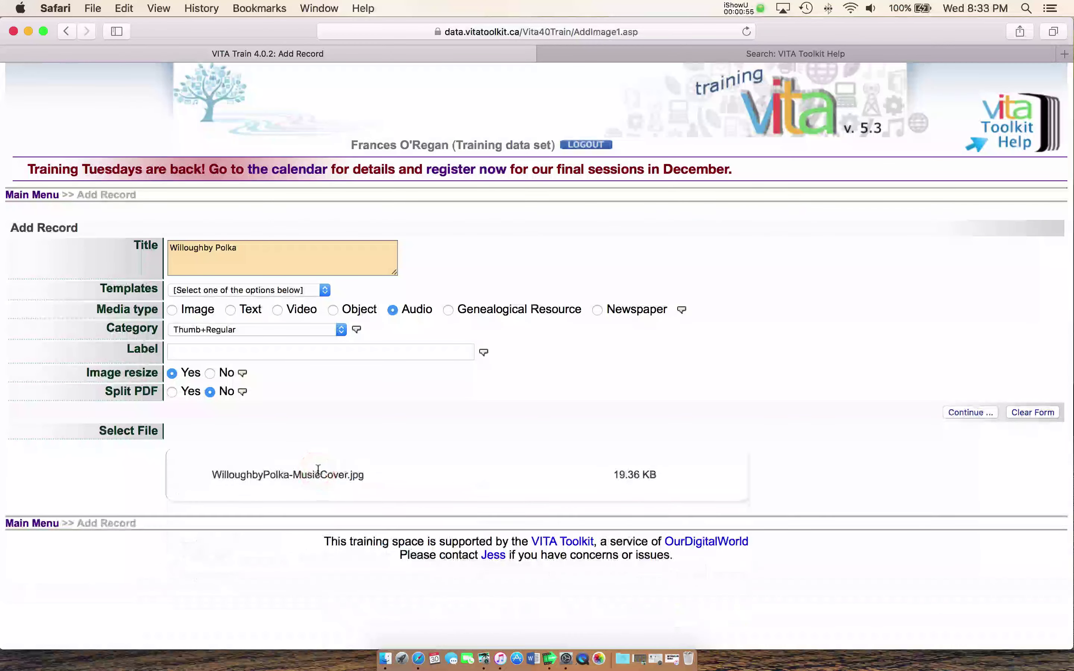
click(952, 412)
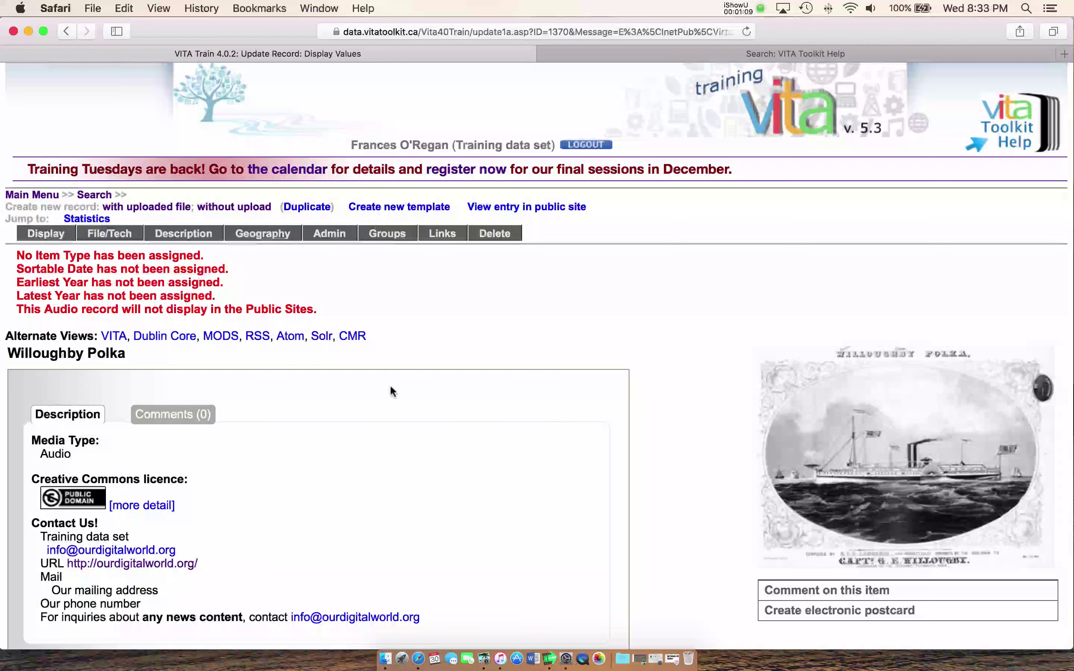
- Start associating another file with the Willoughby Polka record, using the category Audio (Multiple allowed) and the label "Side 1a"
click(106, 237)
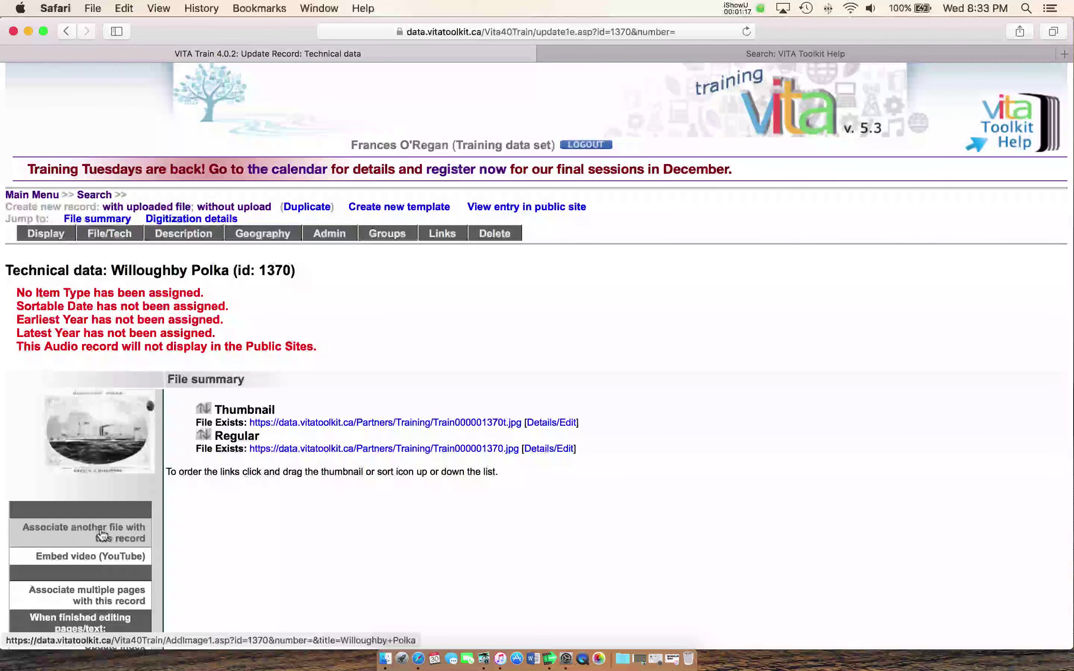
click(102, 535)
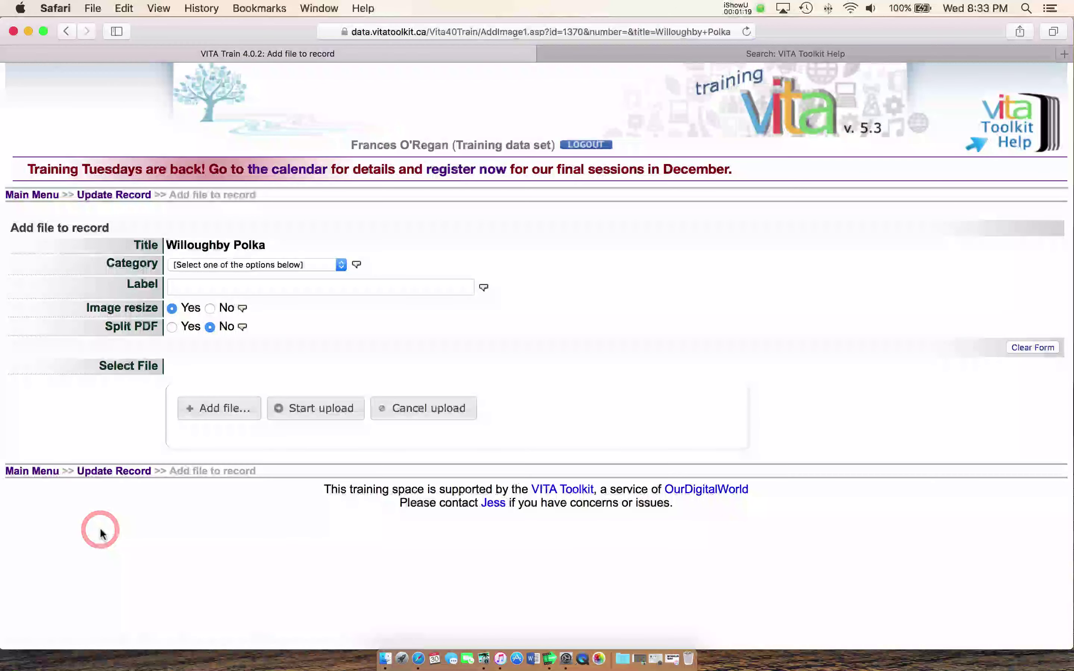
click(340, 265)
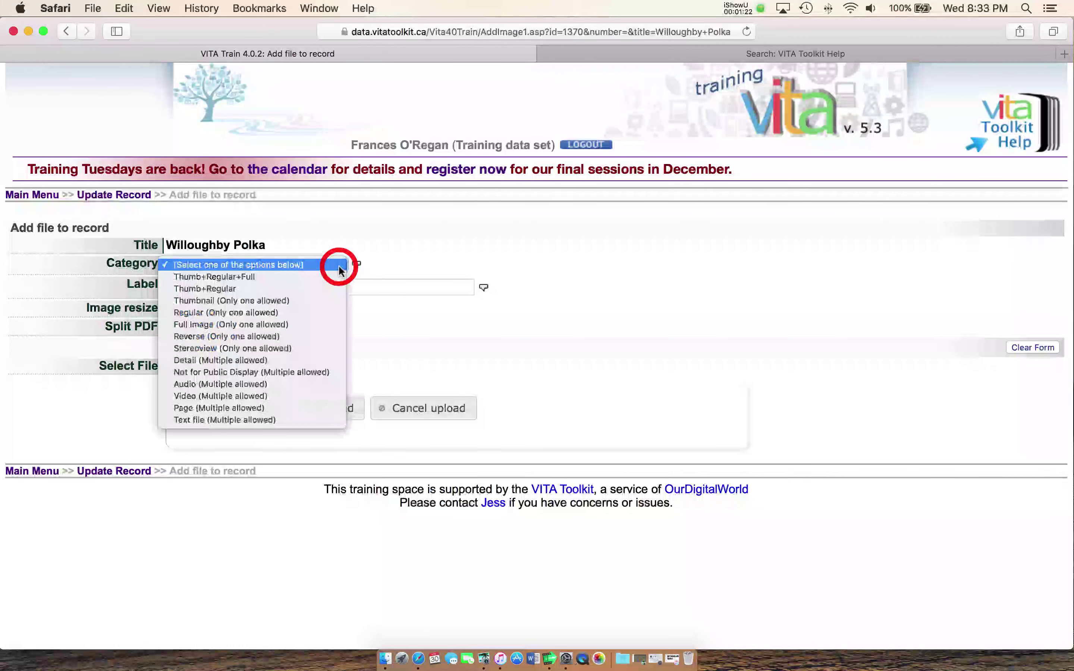
click(279, 385)
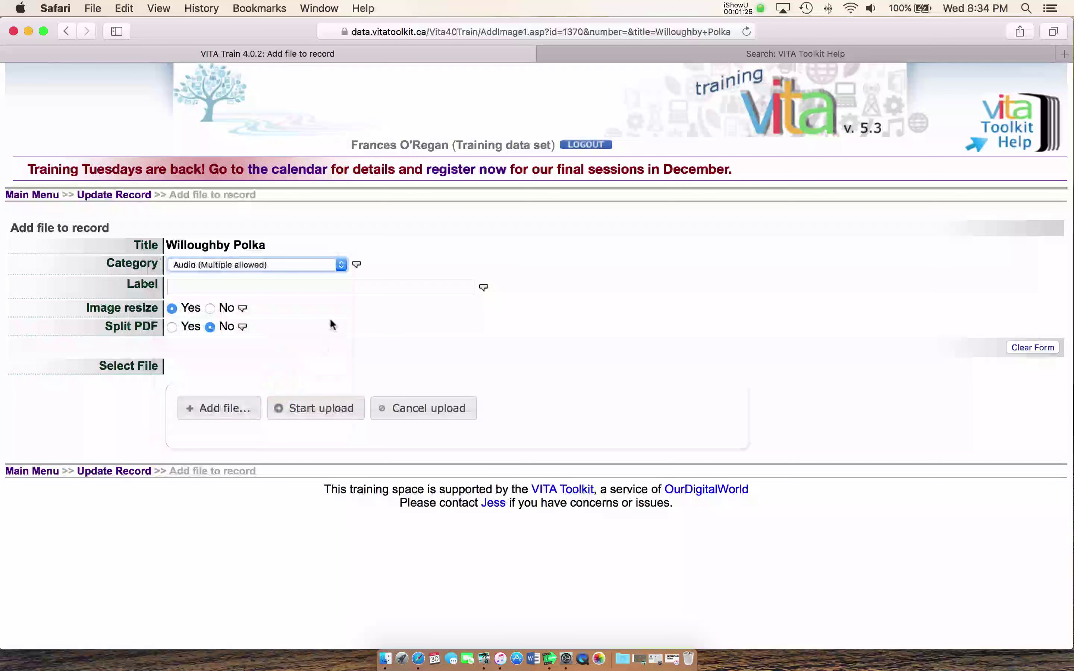
click(331, 288)
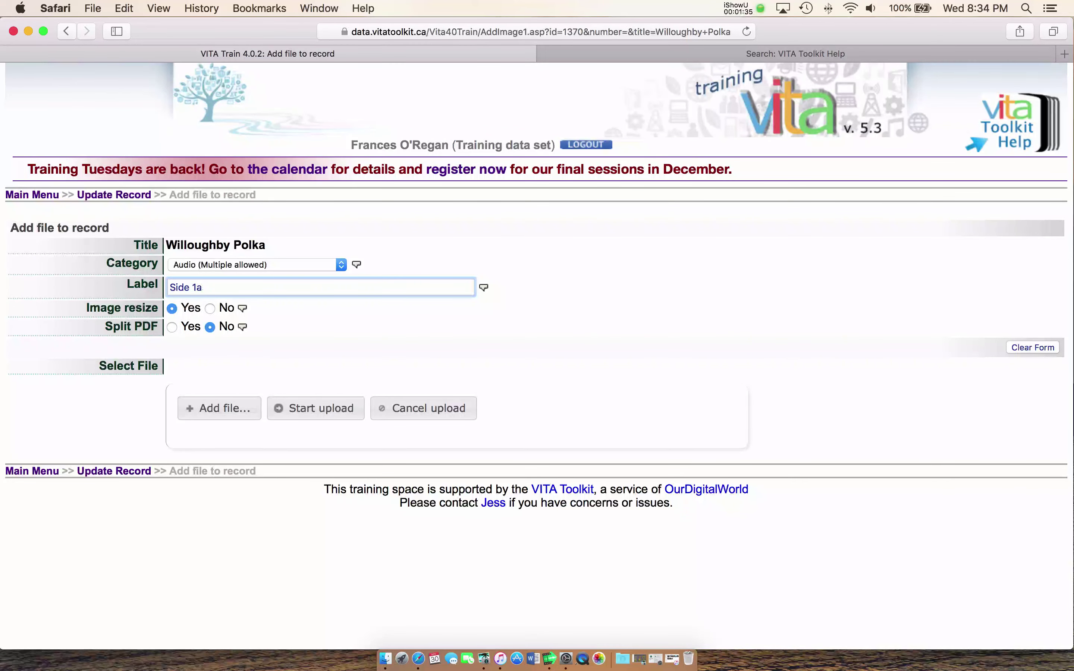
- Upload MHGL002081A.mp3 as the Side 1a audio file and continue to attach it to the record
click(214, 412)
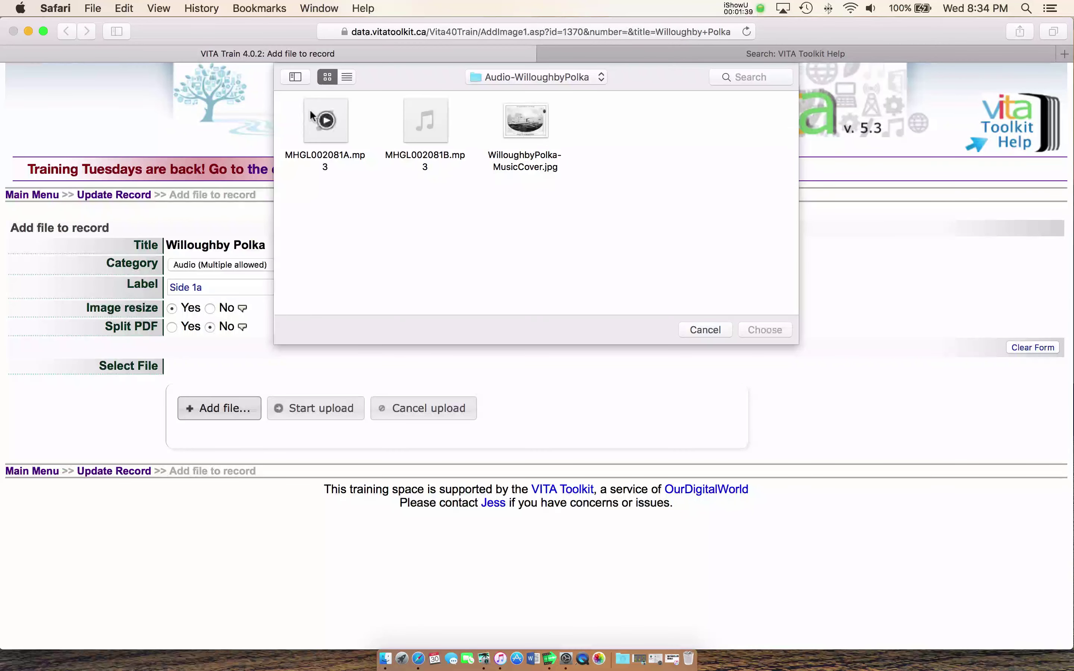
click(311, 112)
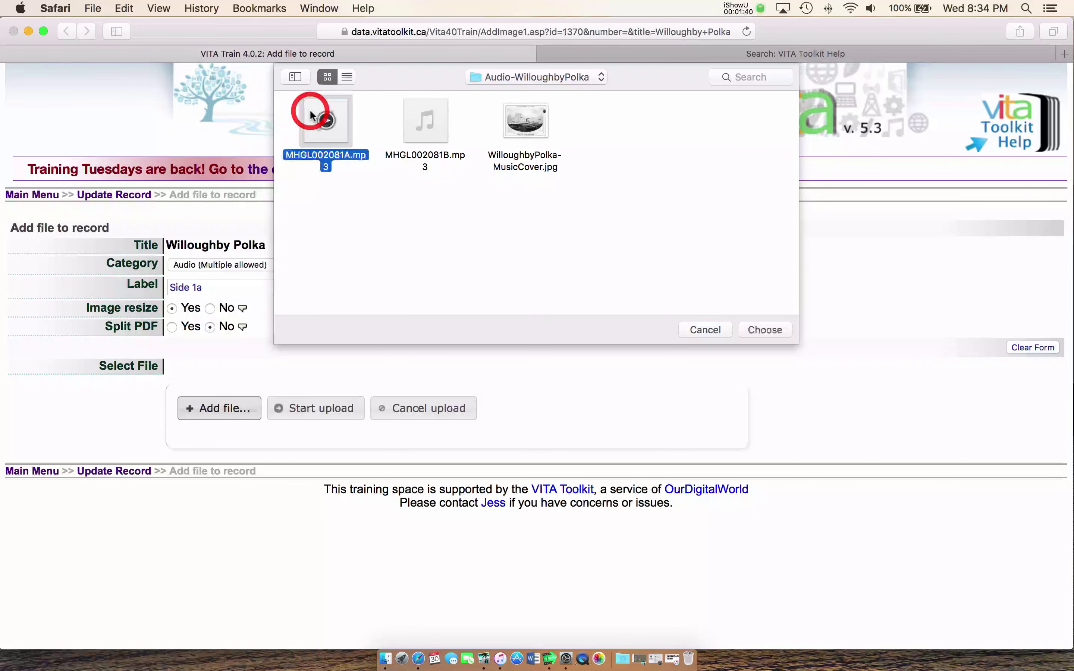
click(764, 329)
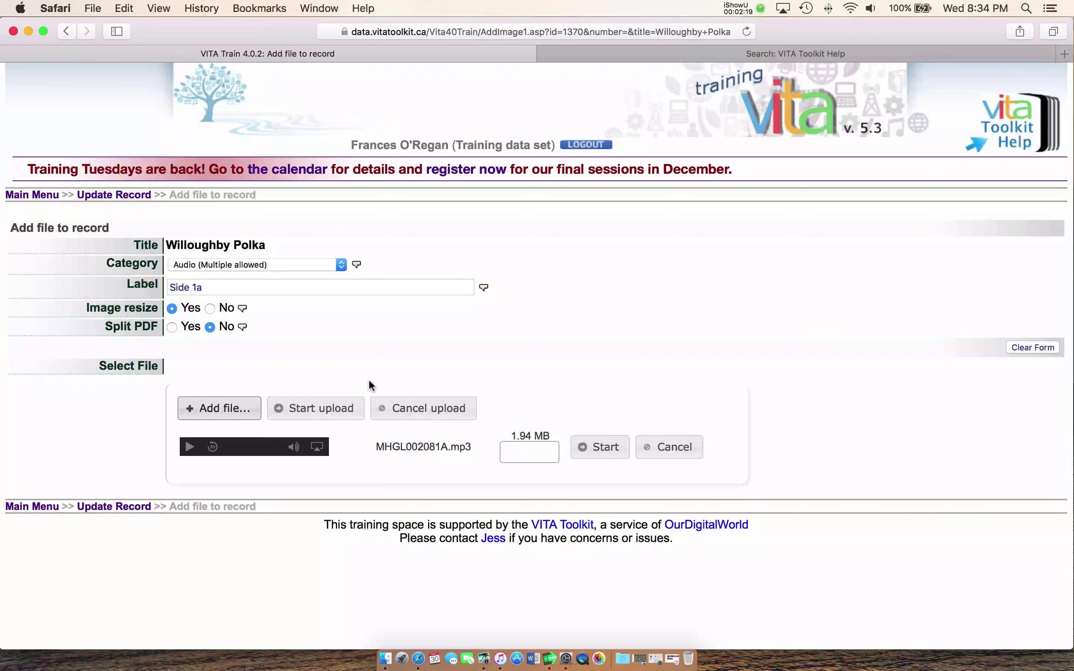
click(334, 413)
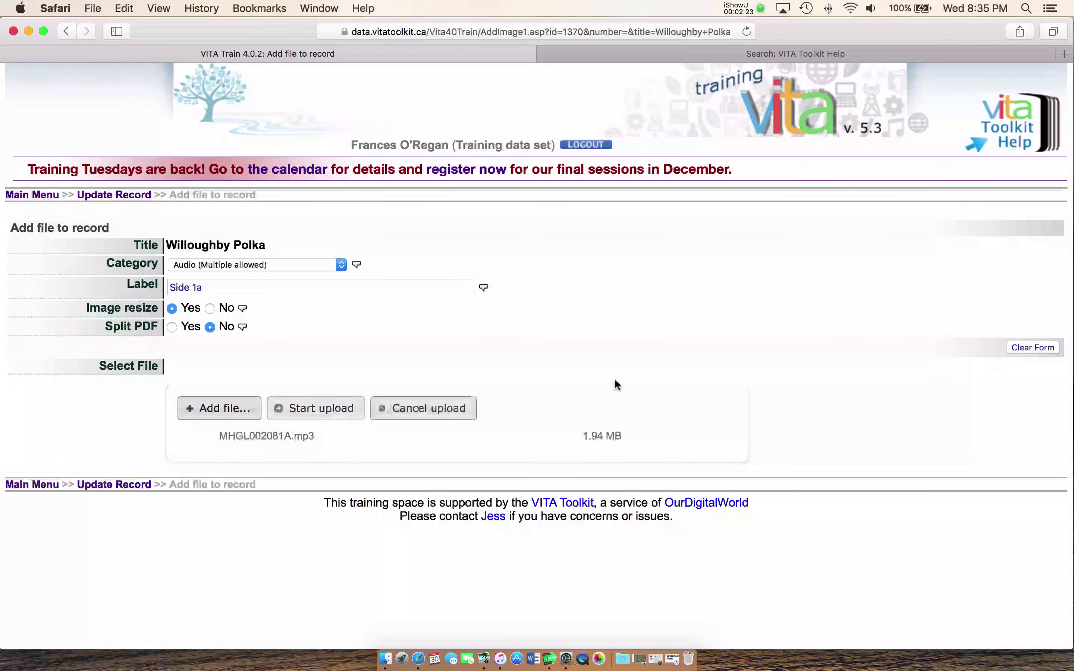
click(959, 351)
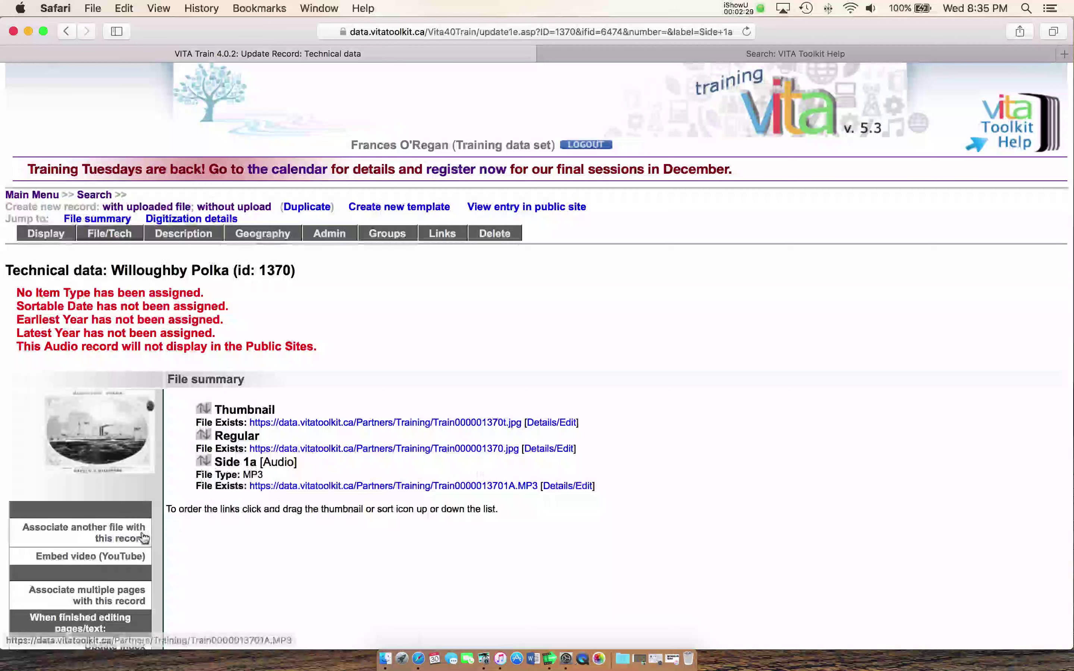
- Start associating a further file with the record, using the category Audio (Multiple allowed) and the label "Side 1b"
click(110, 530)
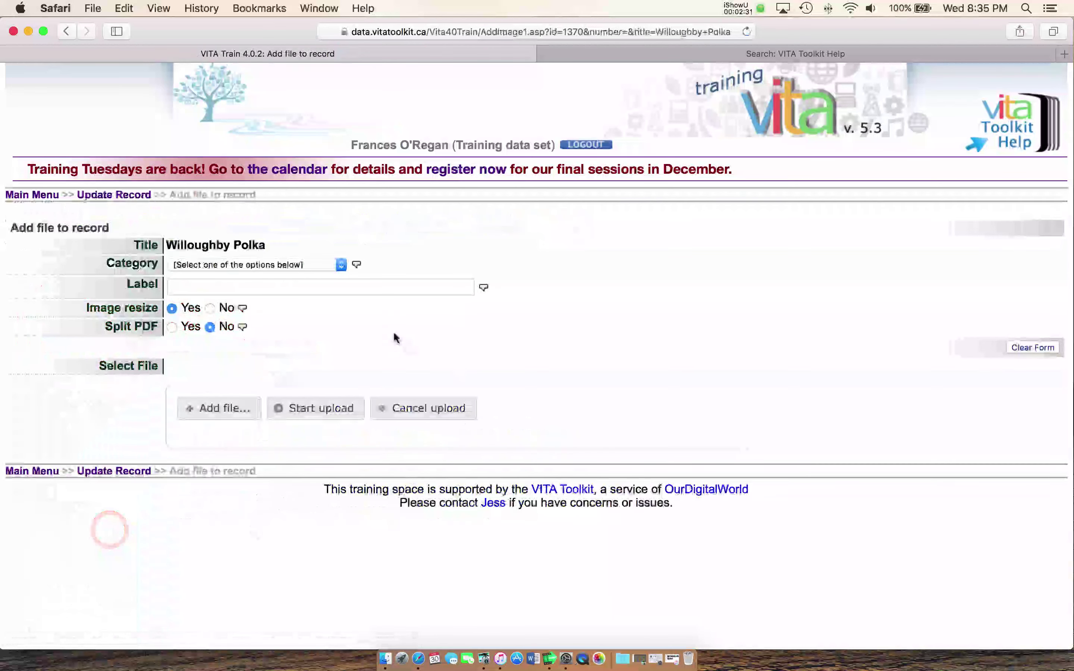
click(340, 266)
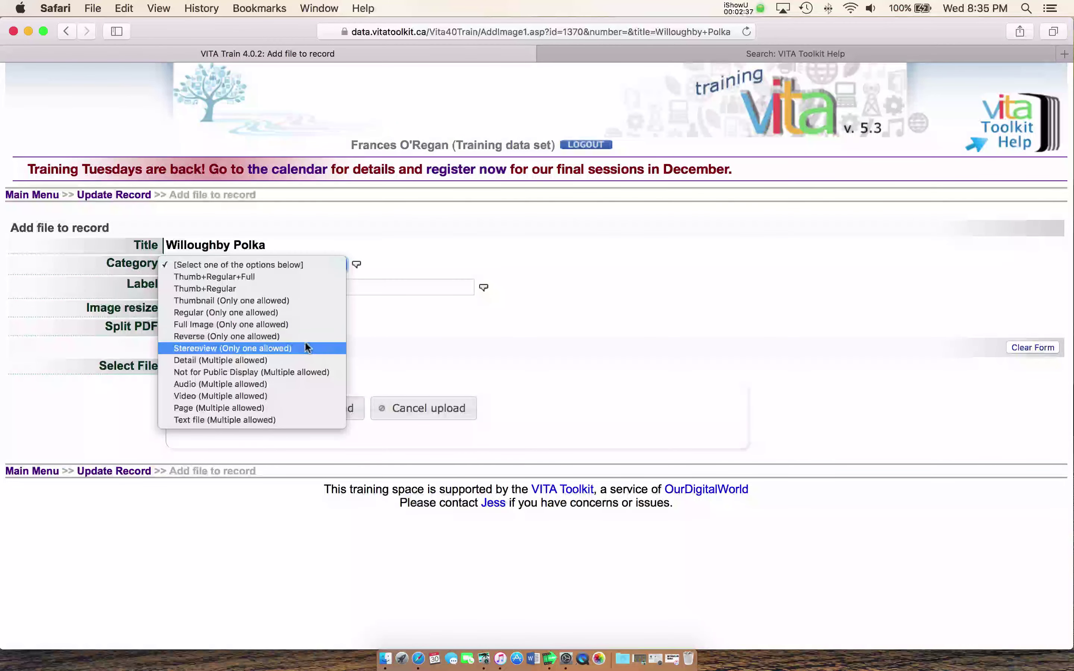
click(285, 384)
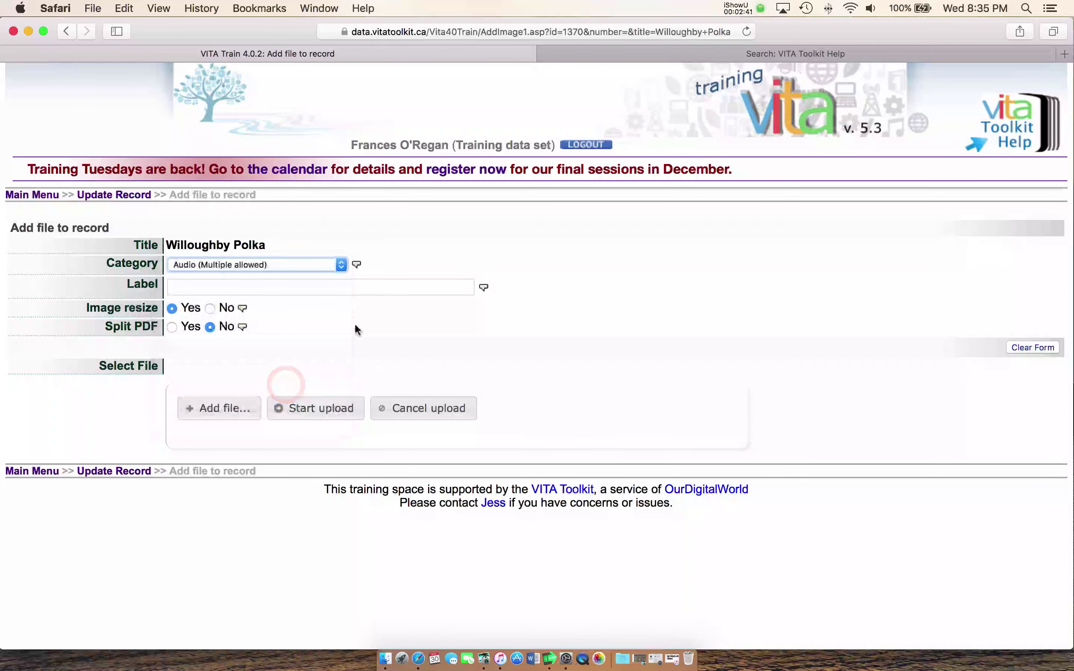
click(311, 288)
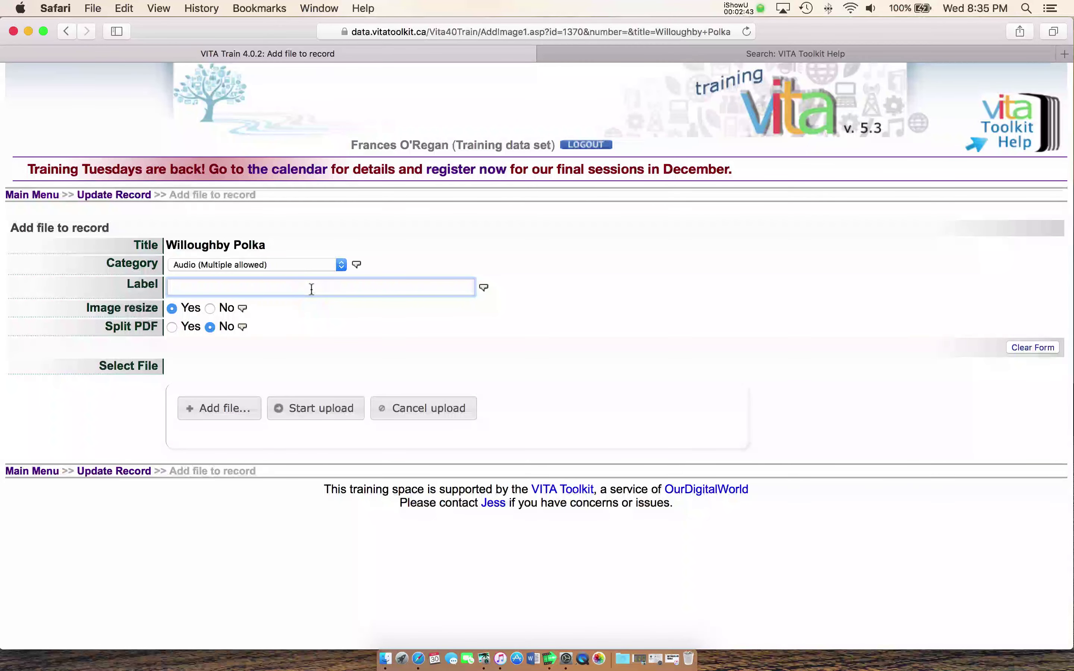
text(Side 1b)
- Upload MHGL002081B.mp3 as the Side 1b audio file and continue to attach it to the record
click(203, 410)
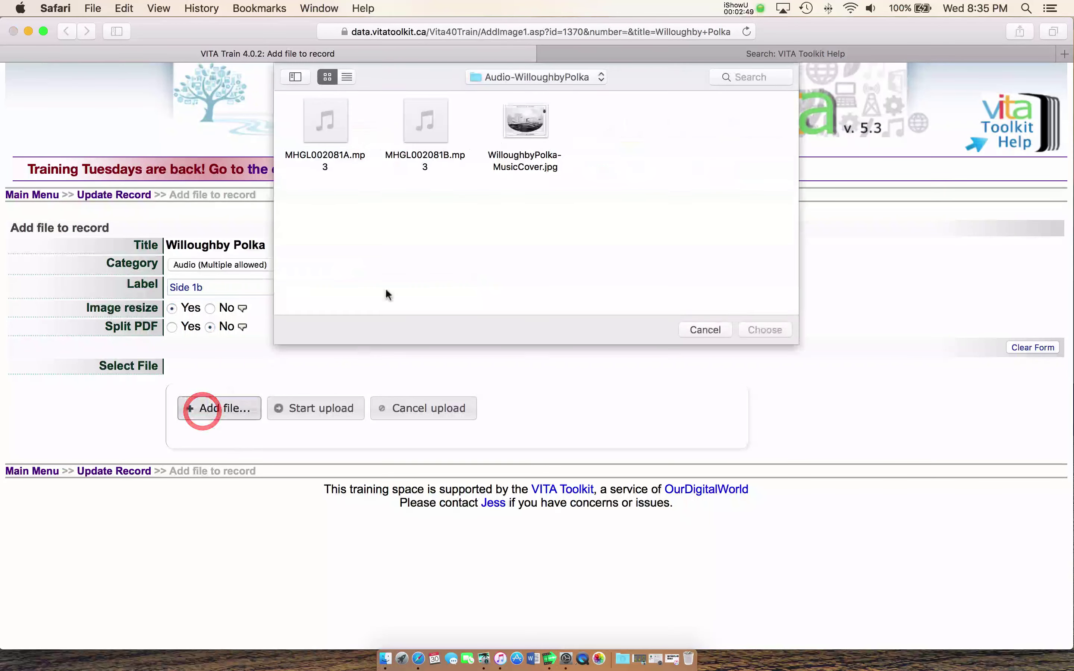
click(408, 134)
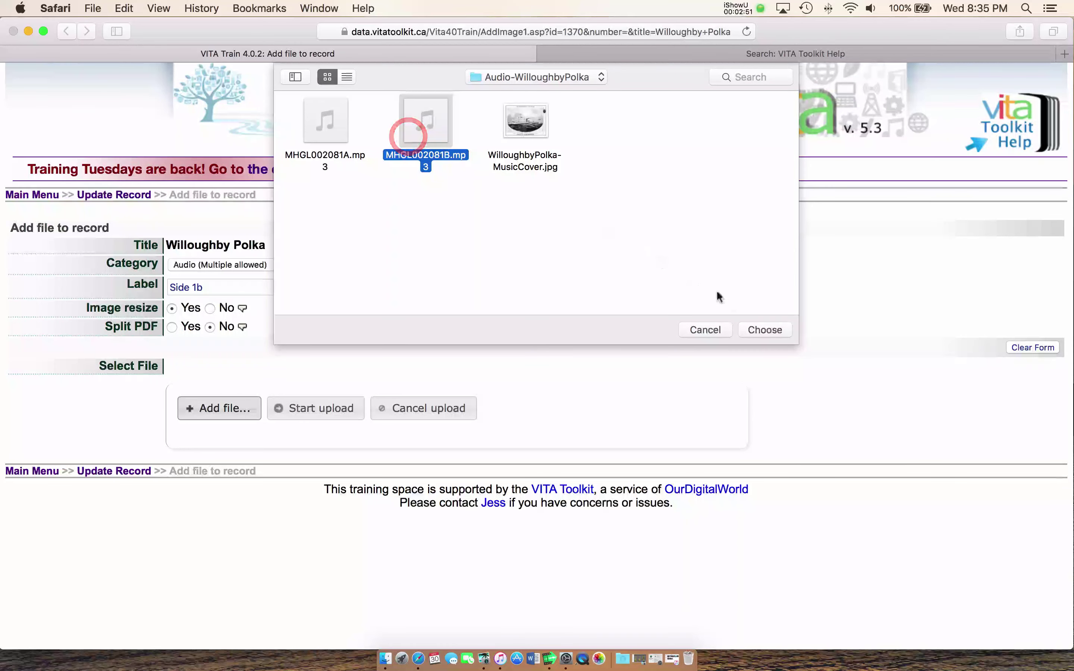
click(757, 332)
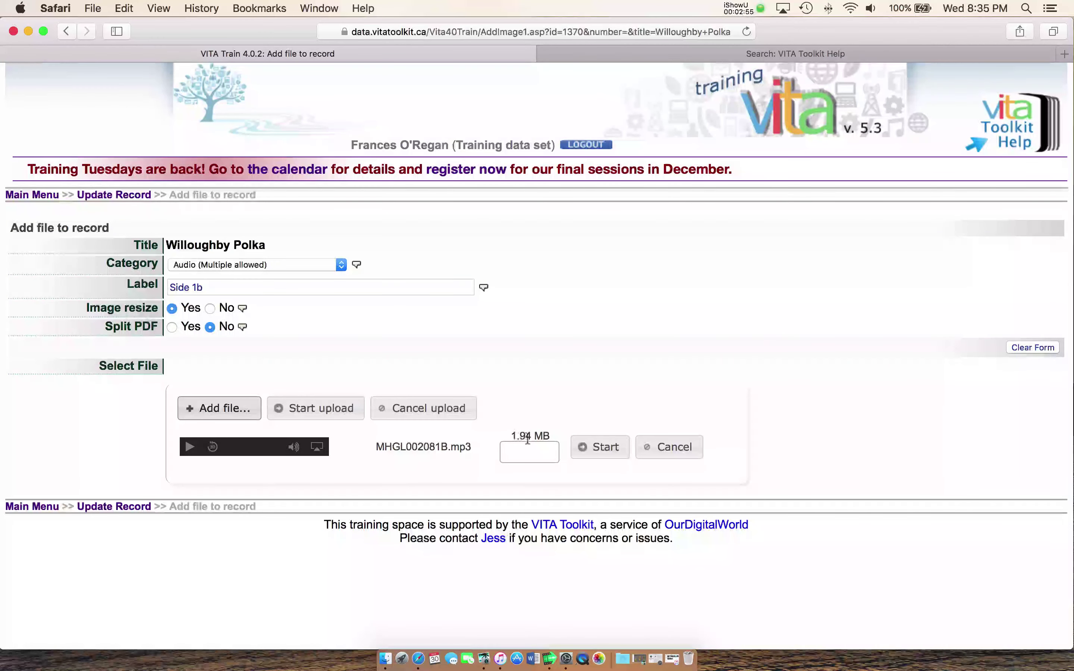
click(315, 411)
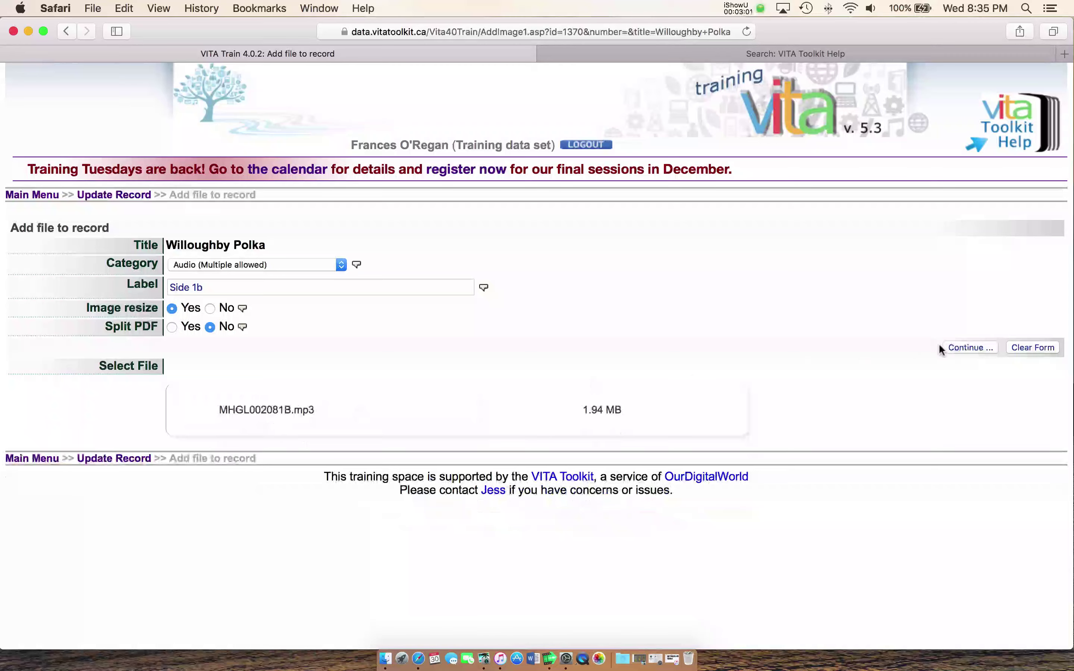
click(954, 348)
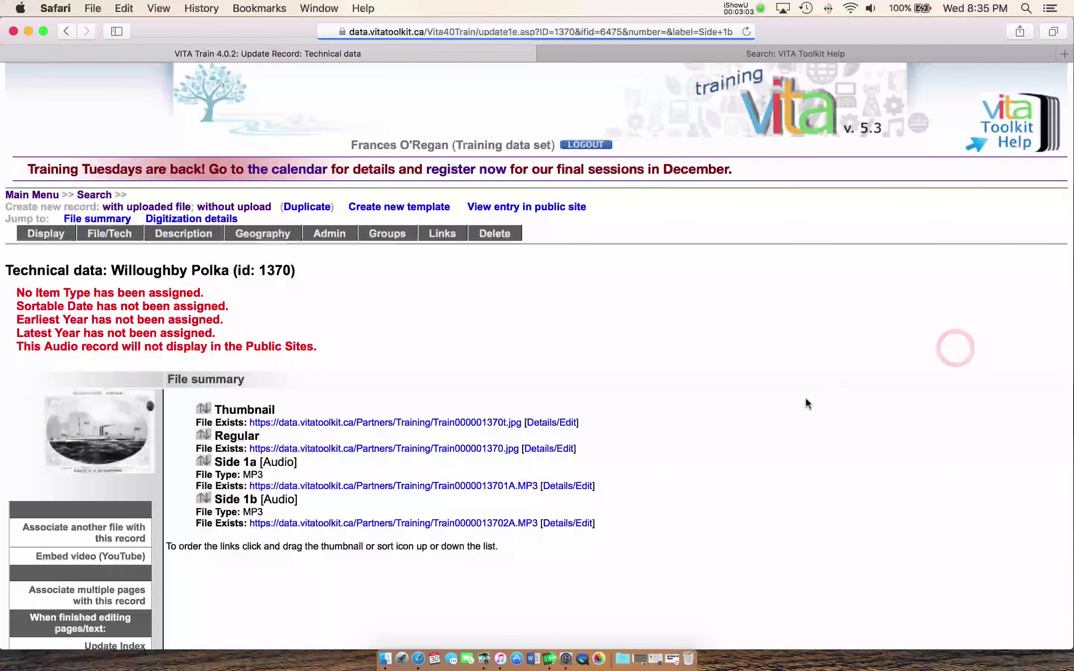
- Review the record's file summary and open the Side 1a audio file's details for editing
scroll(727, 404, down, 3)
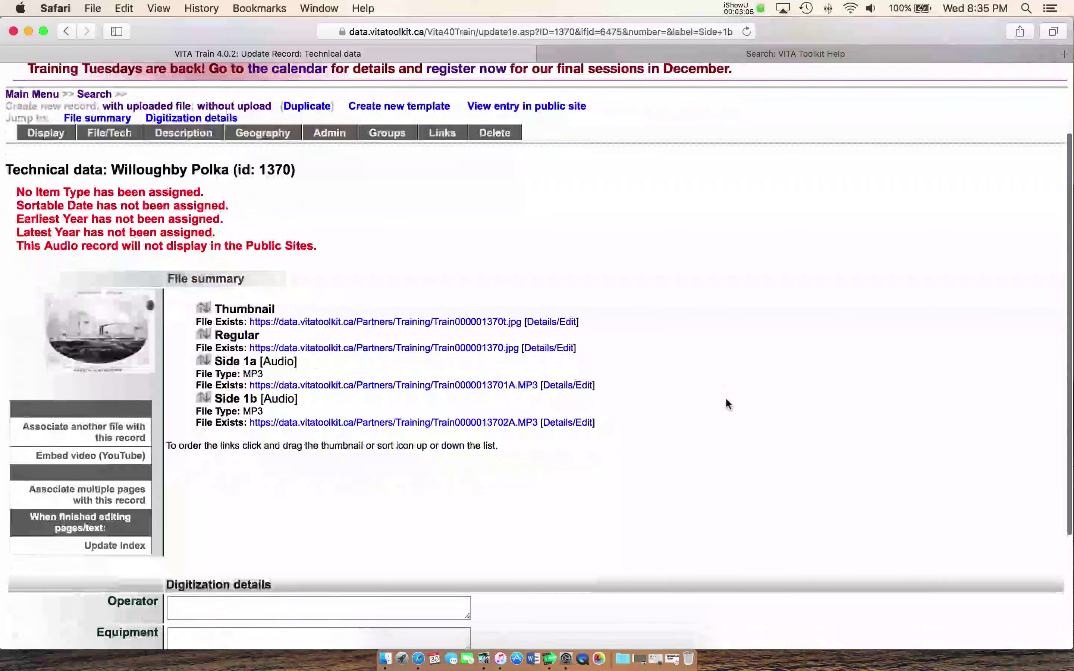
scroll(727, 404, down, 2)
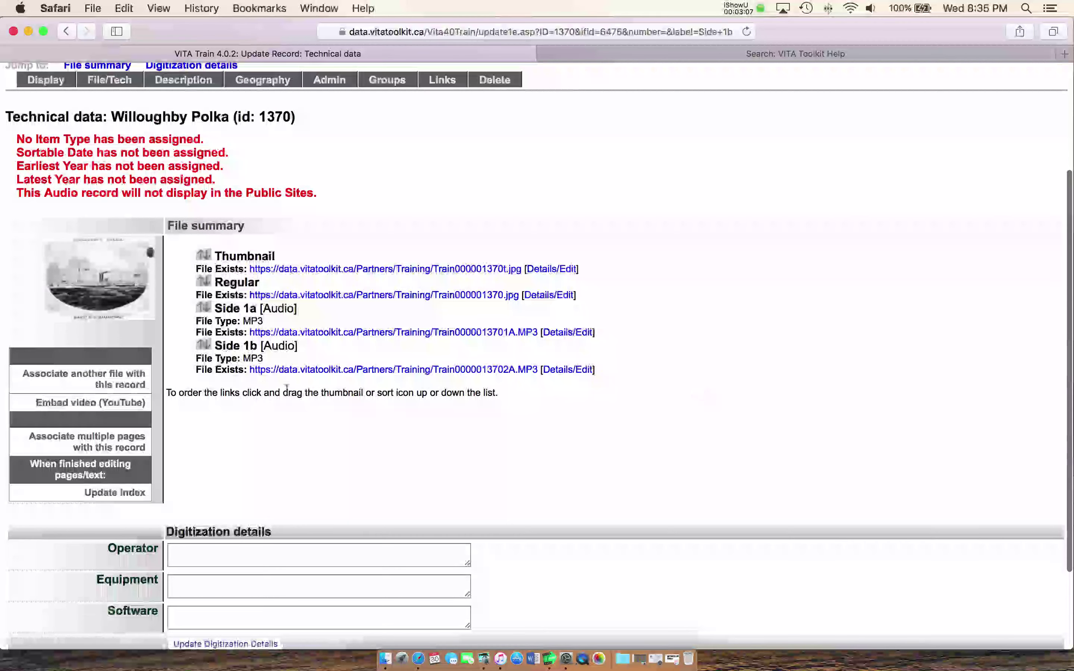
scroll(623, 452, up, 4)
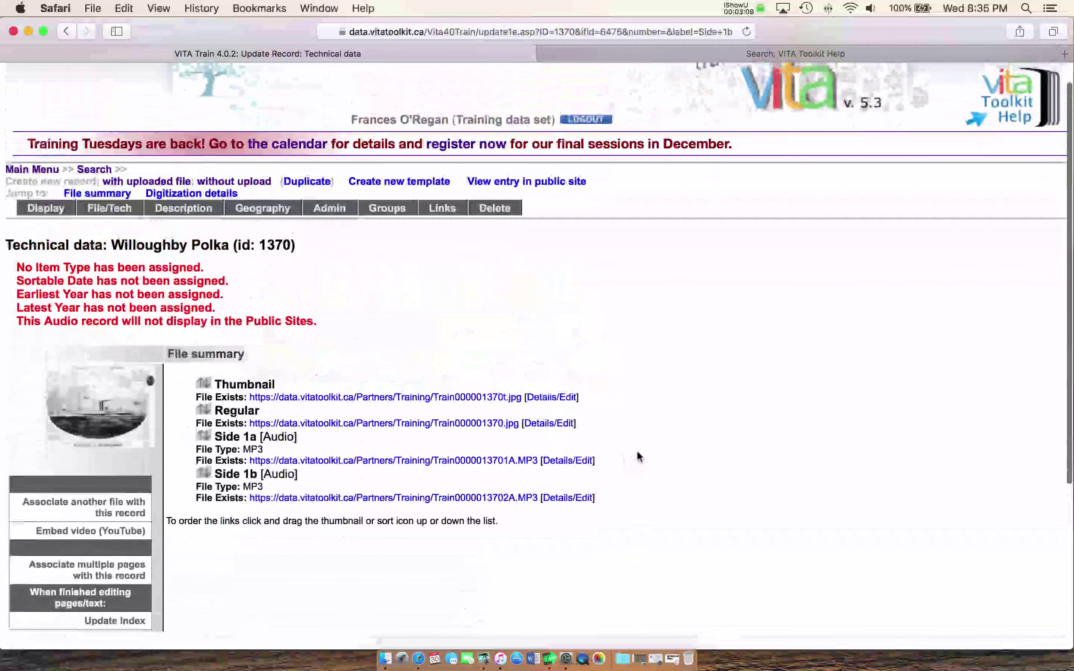
scroll(638, 457, up, 1)
click(123, 242)
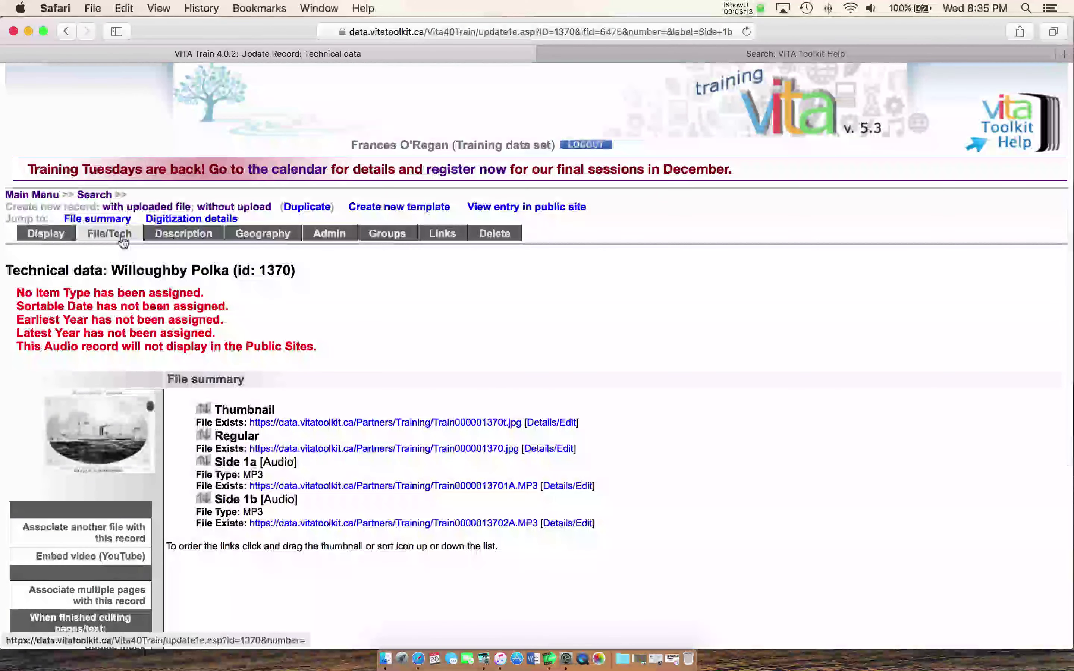
scroll(407, 303, down, 2)
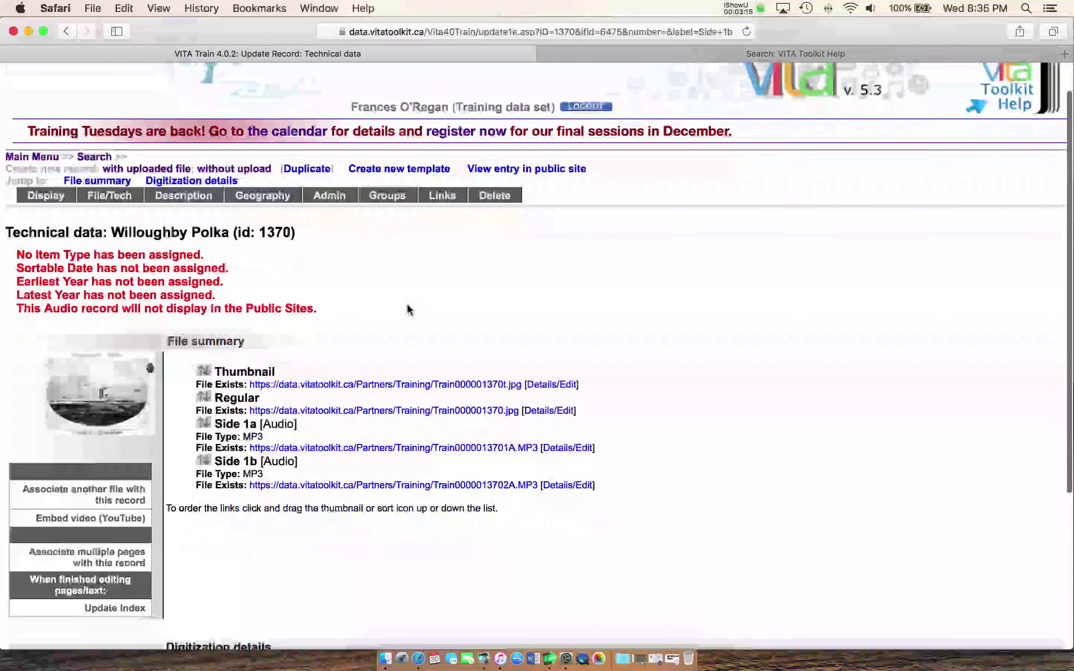
scroll(408, 310, down, 3)
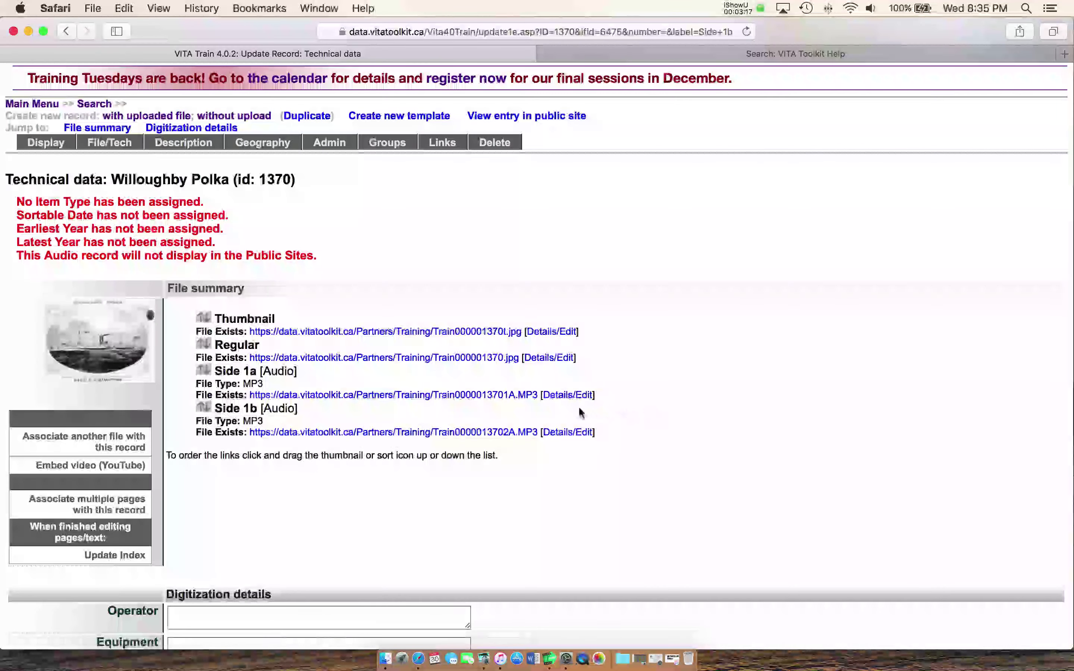
click(559, 400)
scroll(511, 391, down, 5)
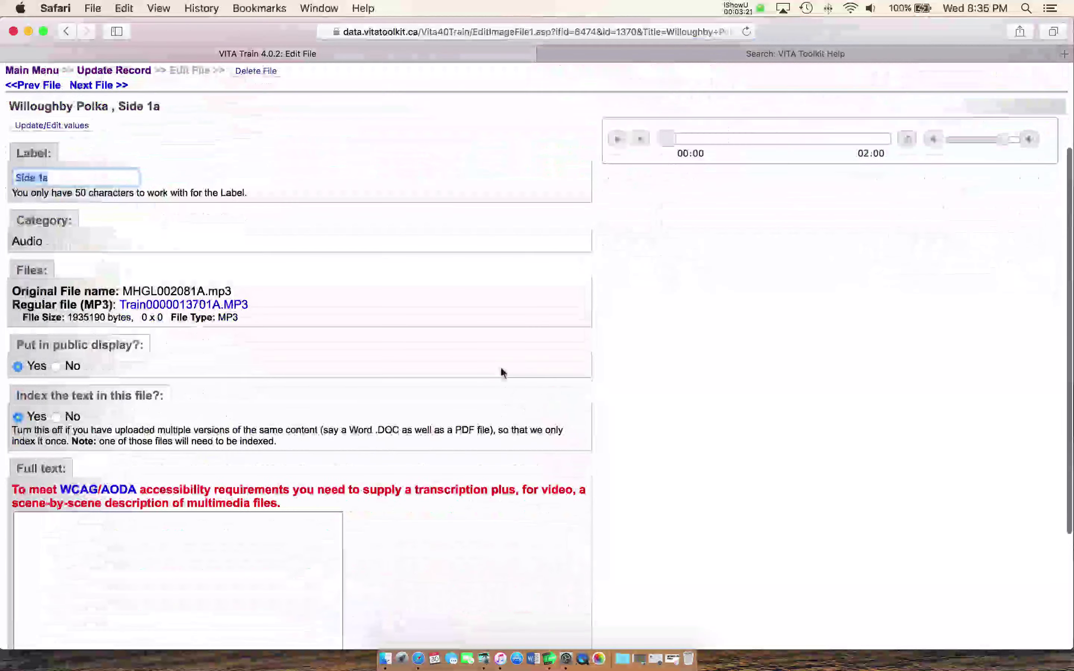
- Open WilloughbyPolkaLyrics.rtf from the desktop, copy all of its lyrics and close the document
scroll(502, 373, down, 1)
click(113, 161)
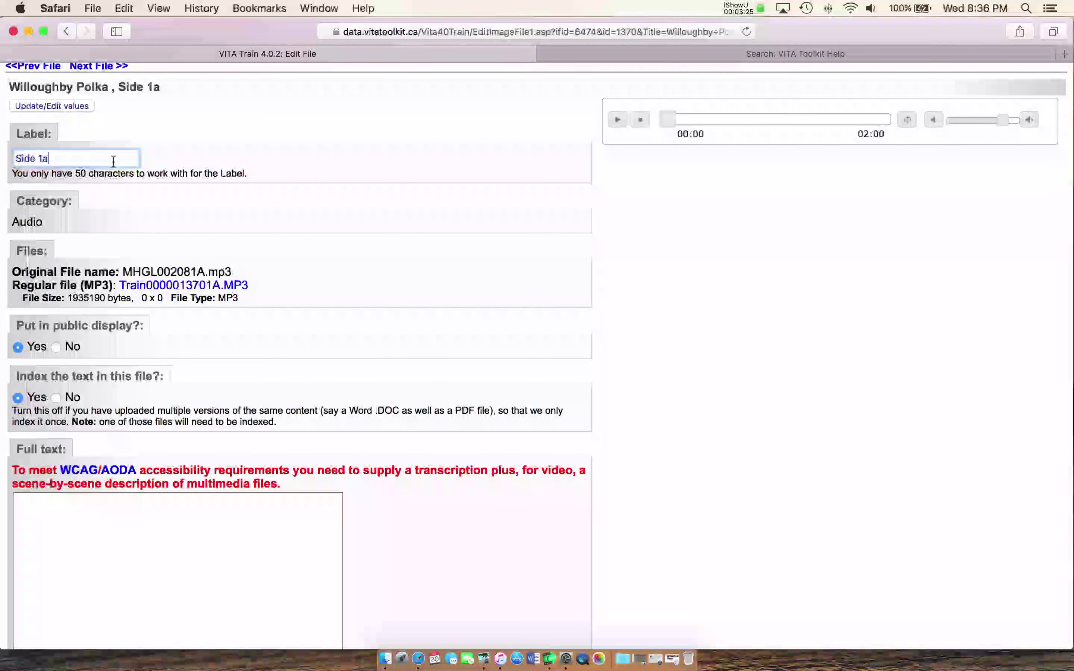
scroll(499, 266, down, 5)
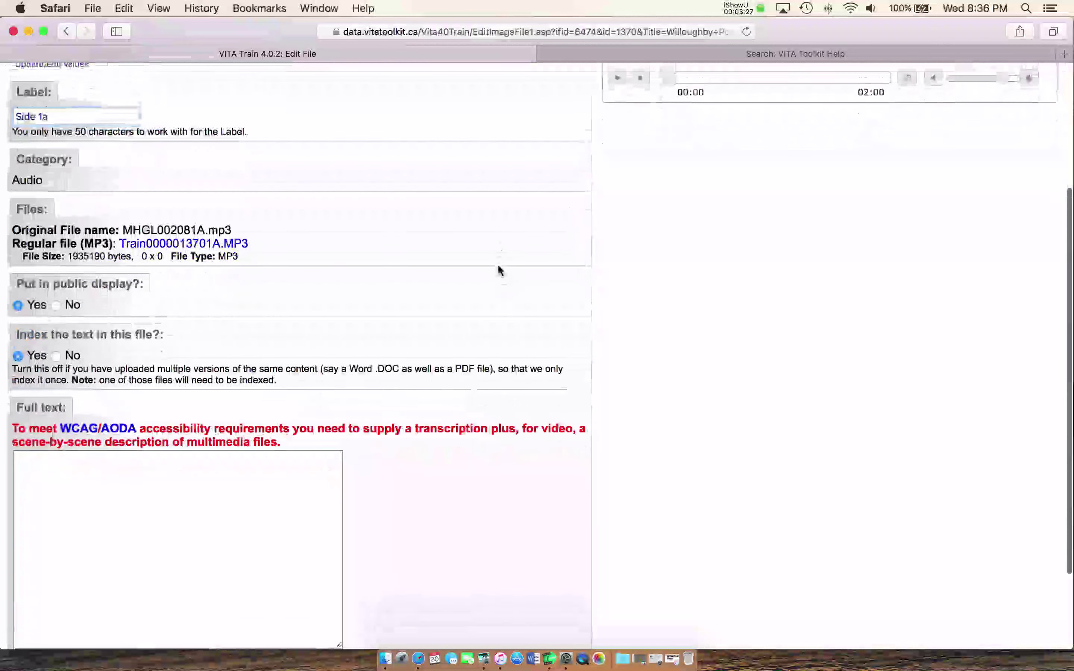
click(125, 469)
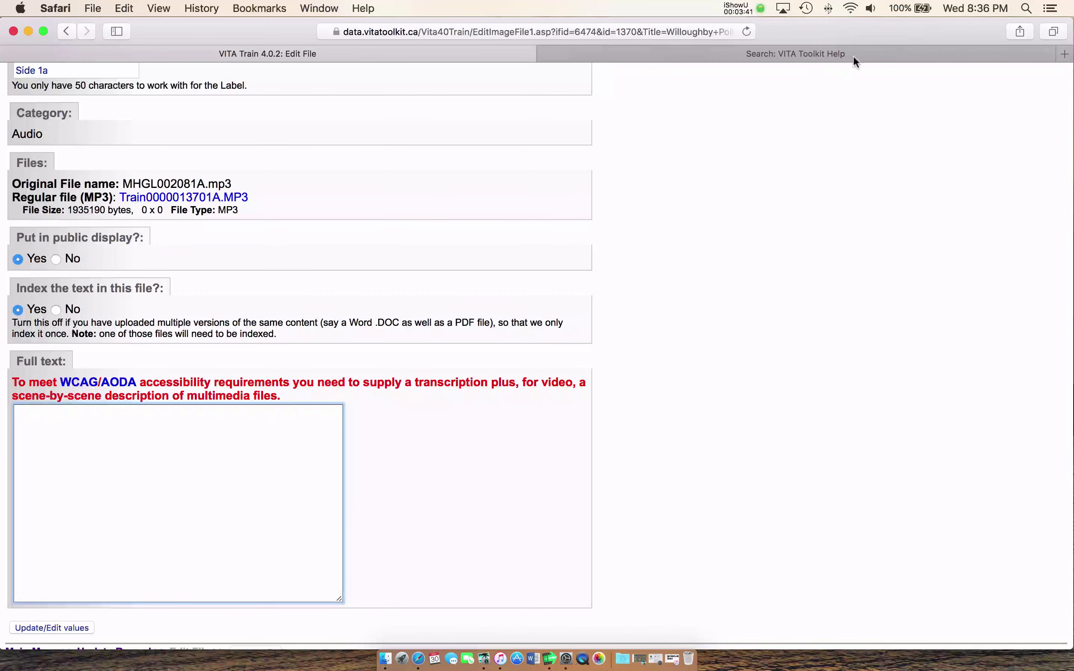
drag(862, 26, 670, 27)
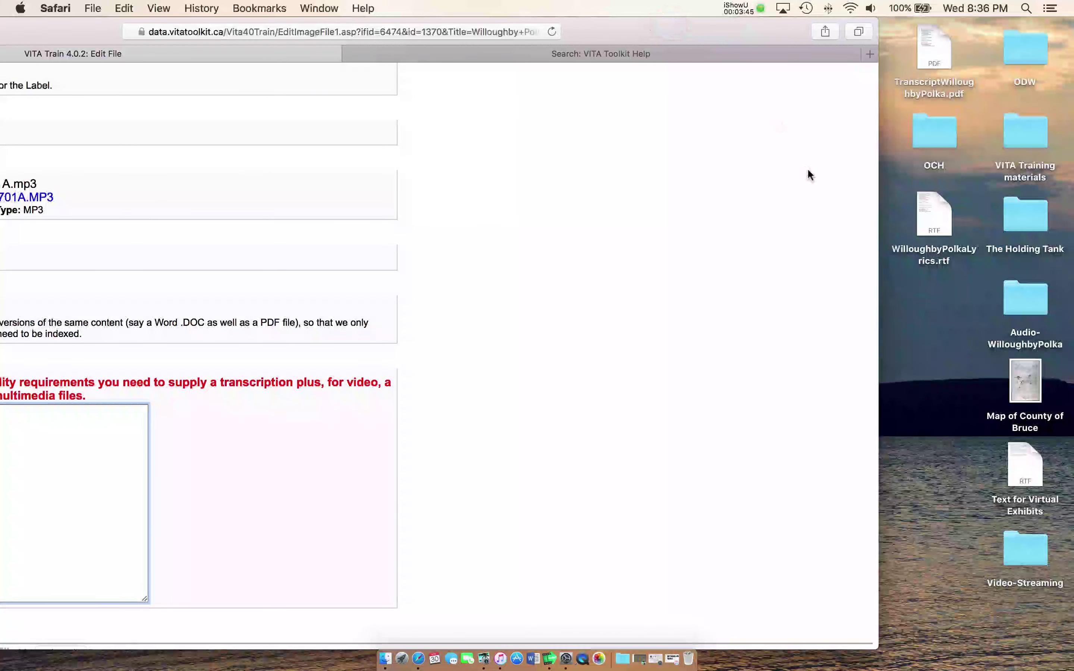
double_click(931, 207)
click(931, 207)
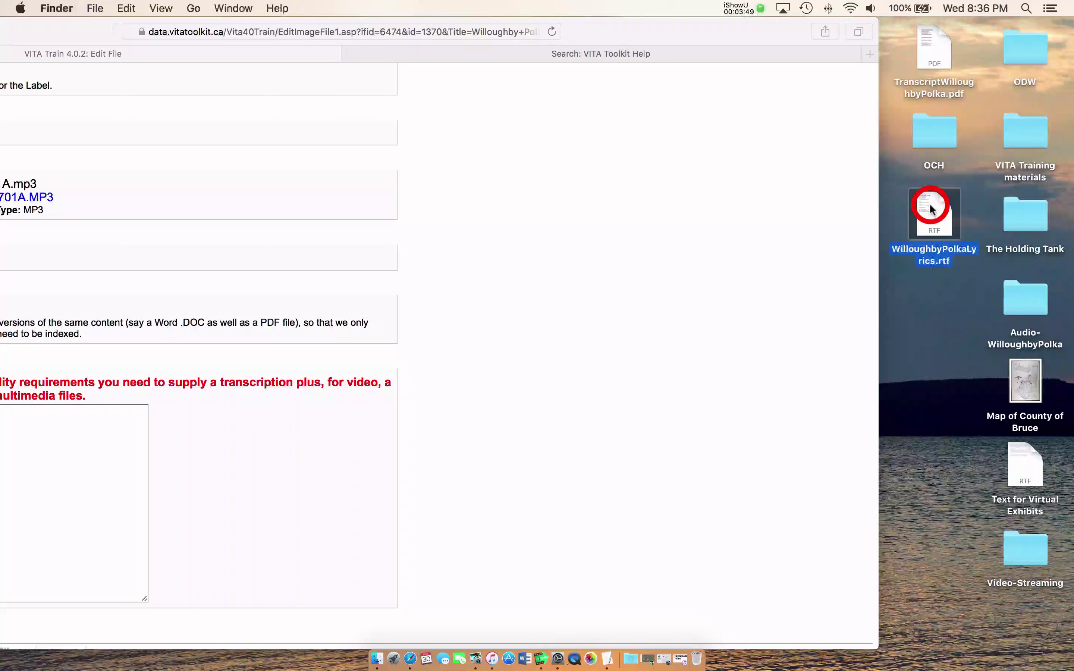
double_click(931, 208)
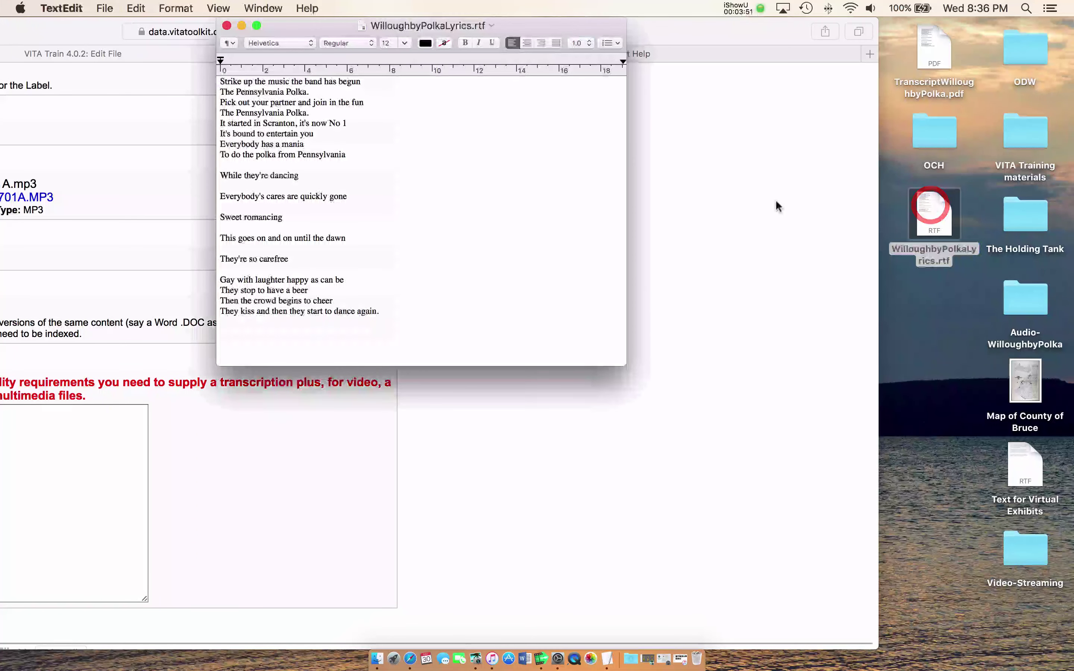
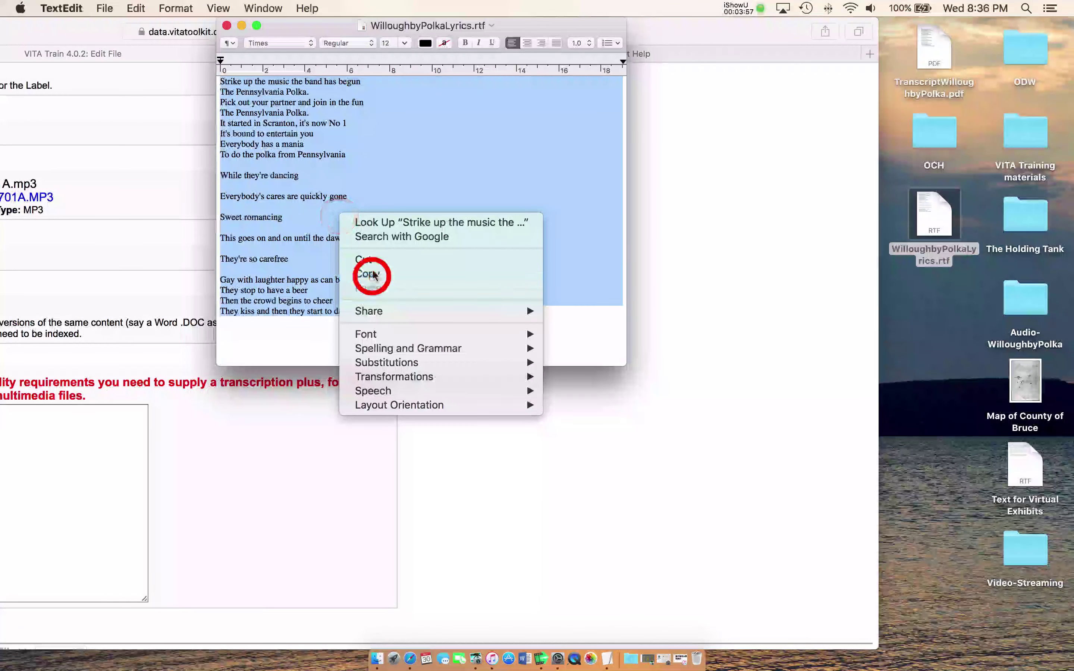
click(228, 25)
- Paste the copied lyrics as the full text of the Side 1a audio file and save the file's values
double_click(629, 28)
click(759, 8)
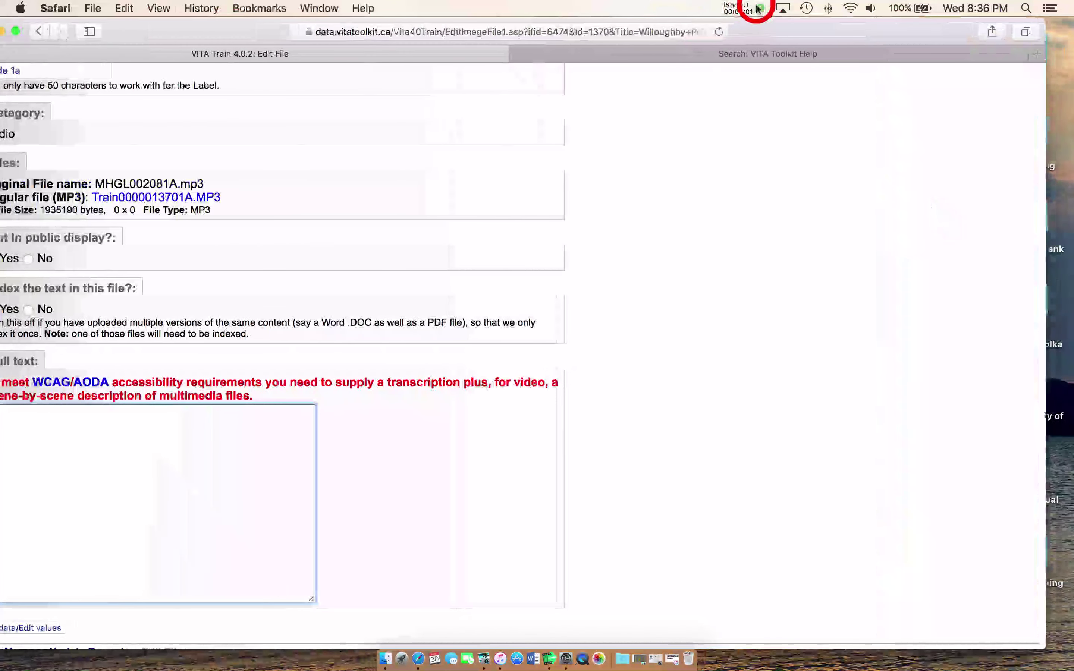
click(129, 477)
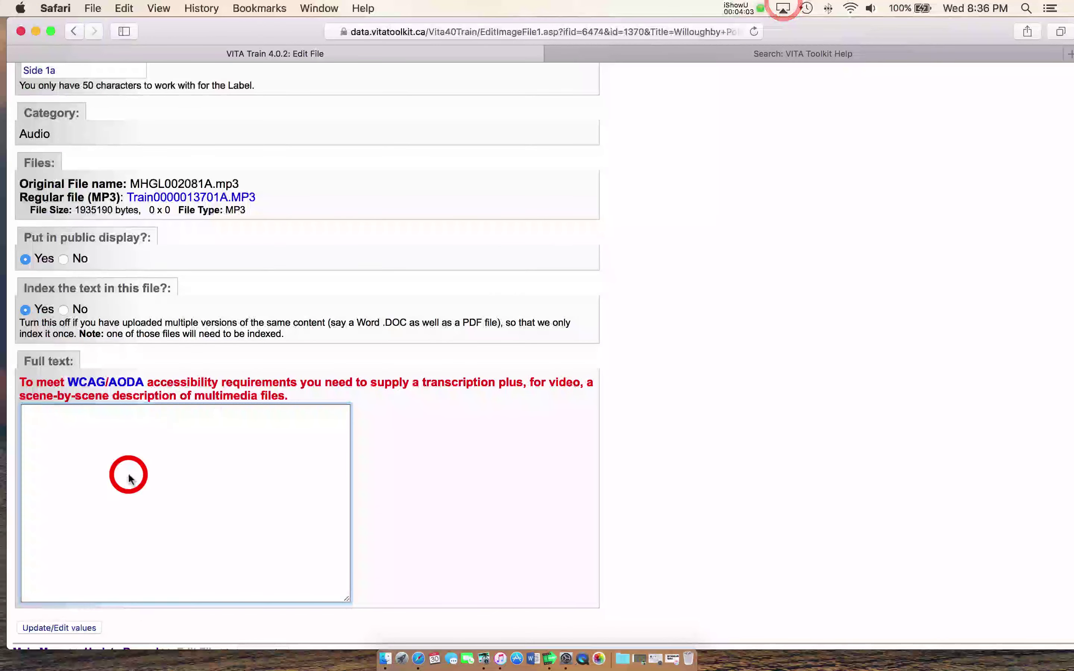
right_click(129, 477)
click(151, 509)
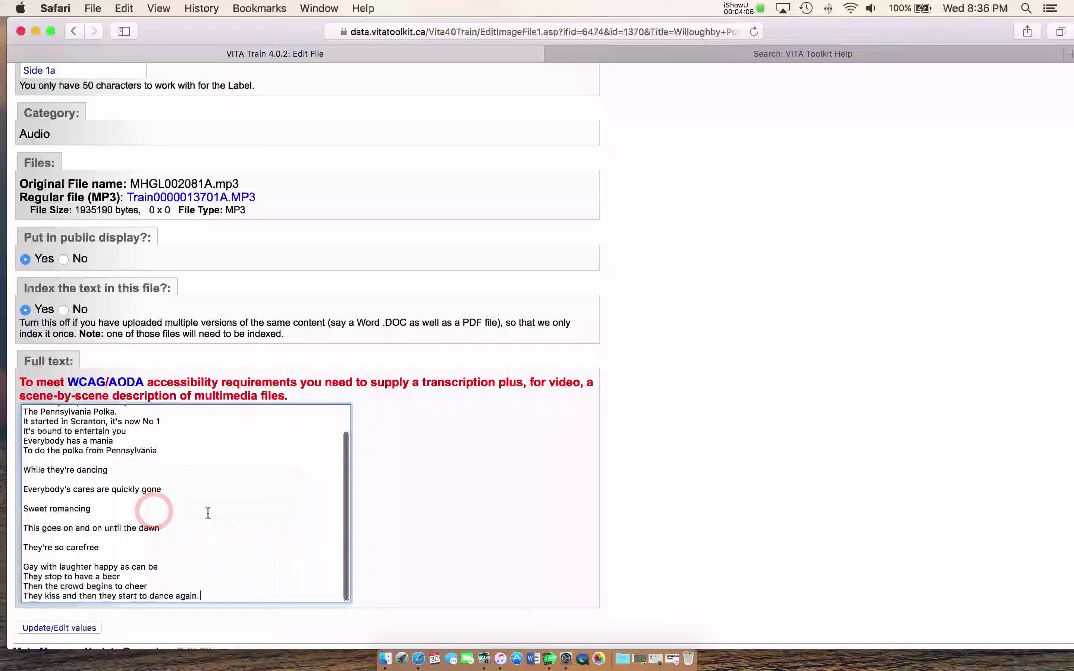
scroll(208, 512, up, 5)
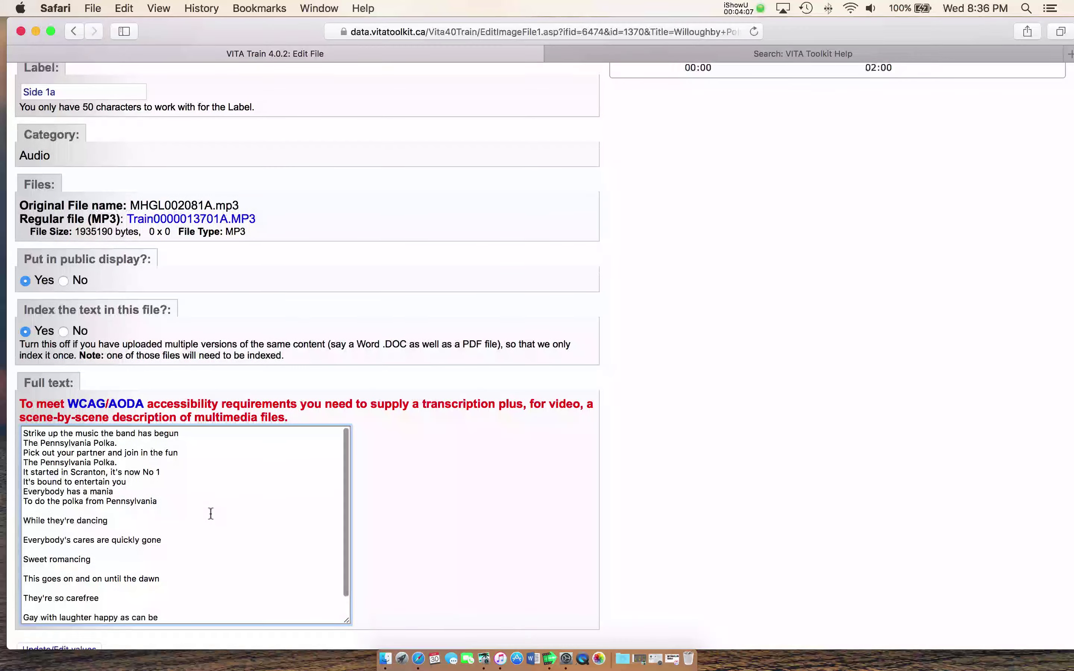
scroll(211, 513, up, 2)
scroll(211, 514, down, 2)
scroll(418, 519, down, 5)
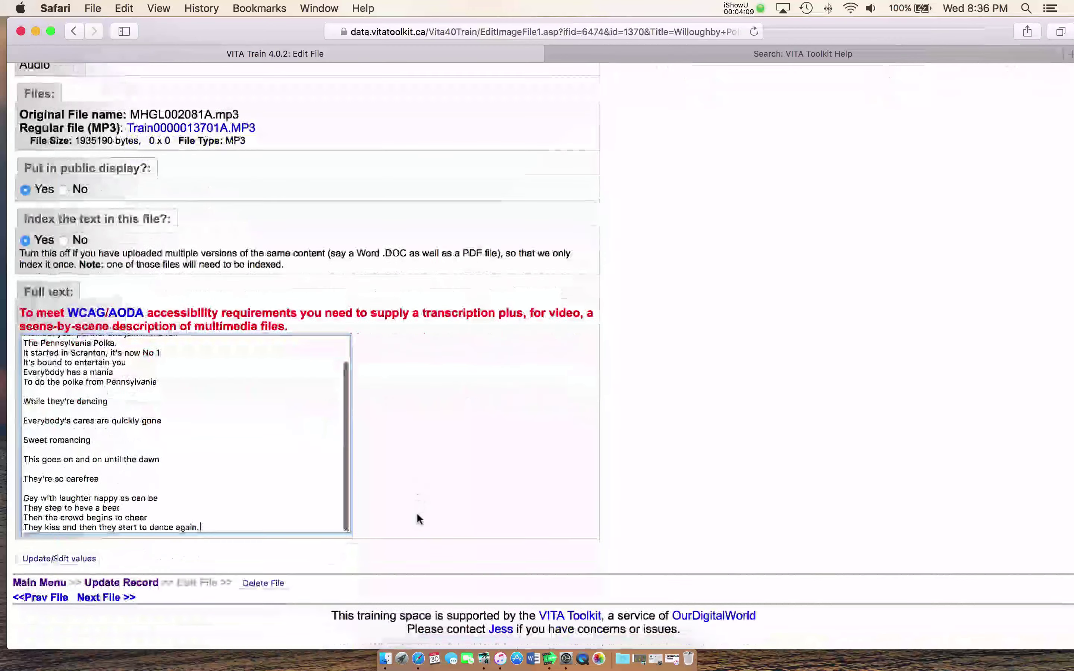
click(46, 563)
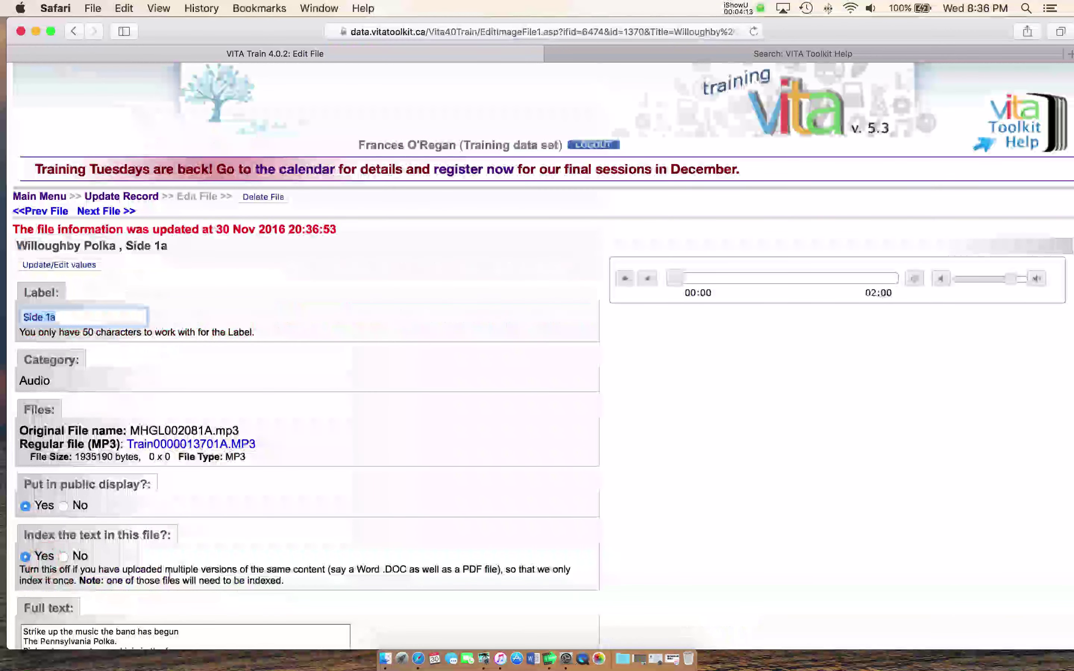
- View the record's entry in the public site, check the Side 1a transcription, briefly play its audio, and return to the record
click(128, 198)
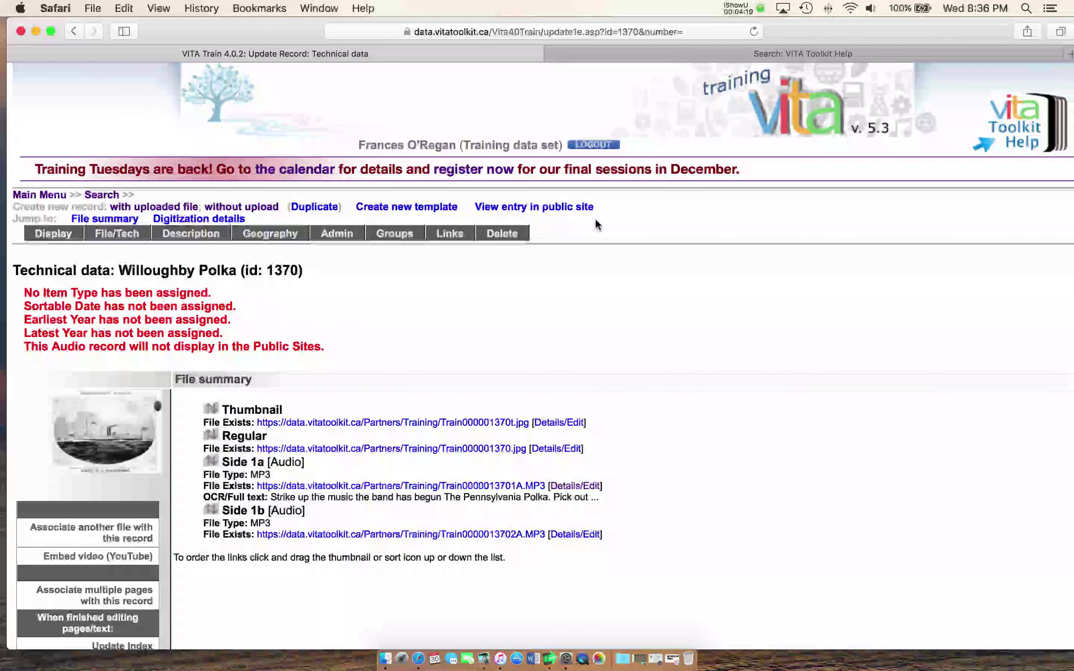
click(560, 208)
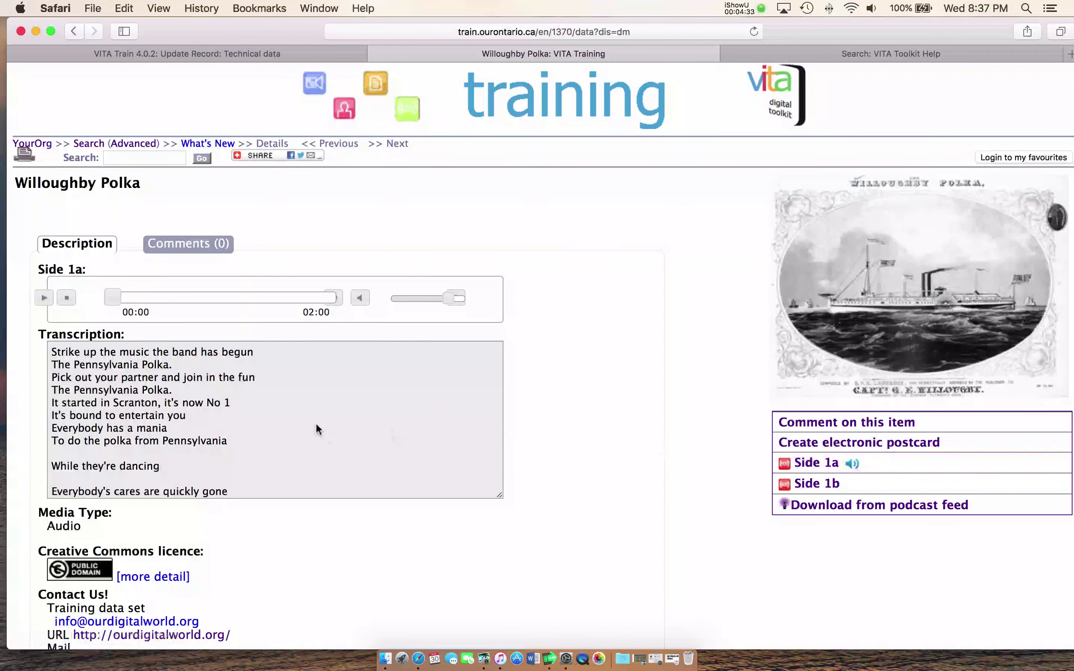
scroll(317, 398, down, 5)
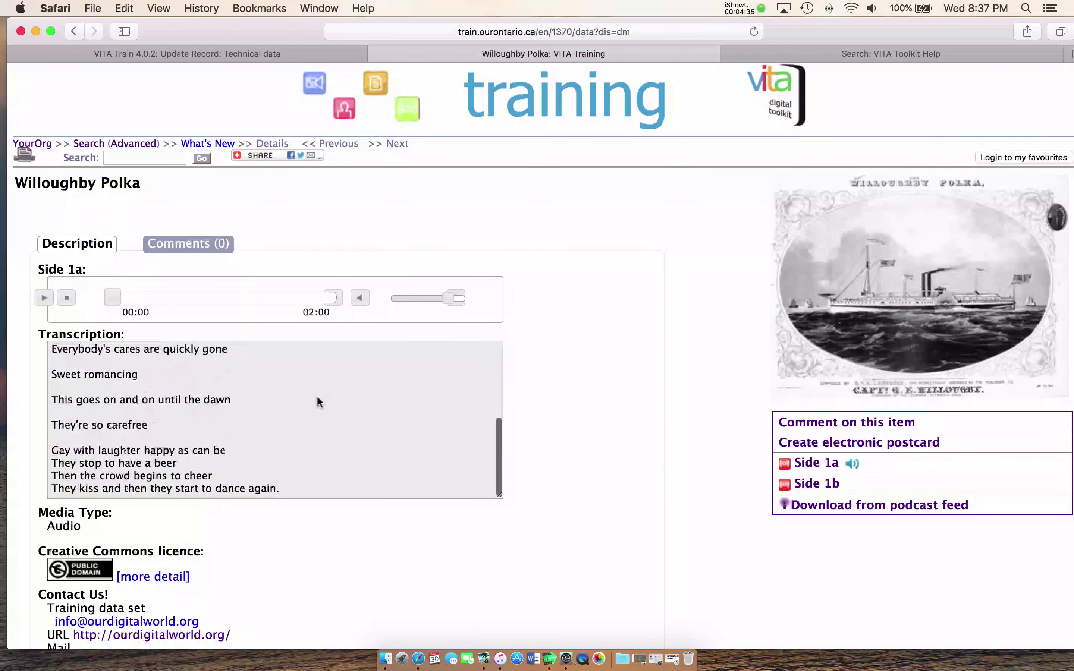
scroll(318, 398, up, 2)
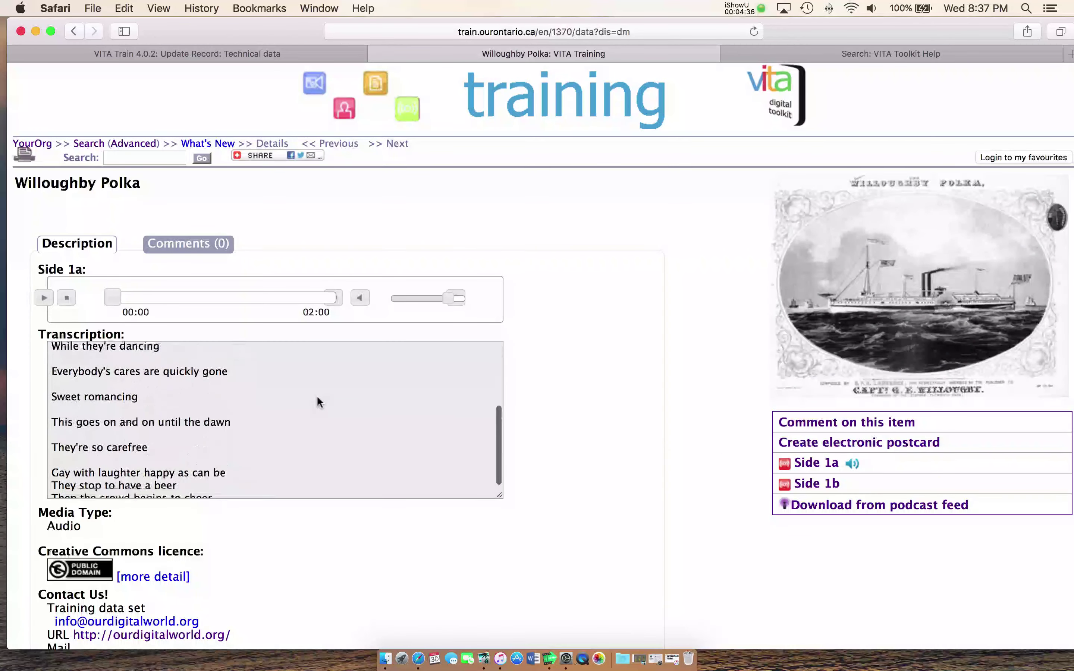
click(43, 300)
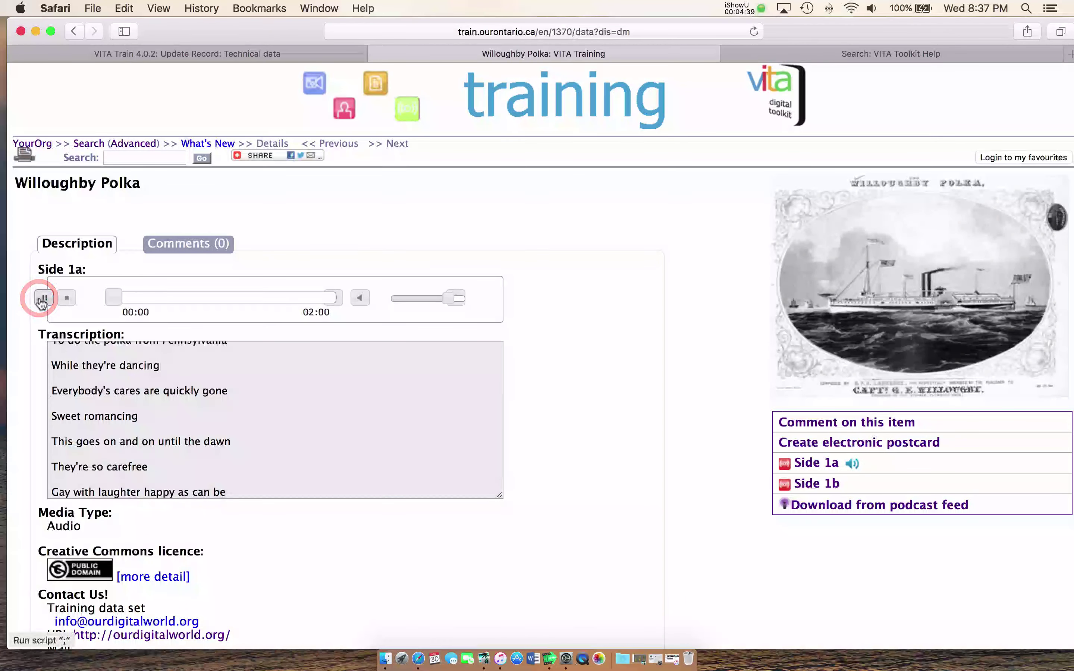
click(42, 299)
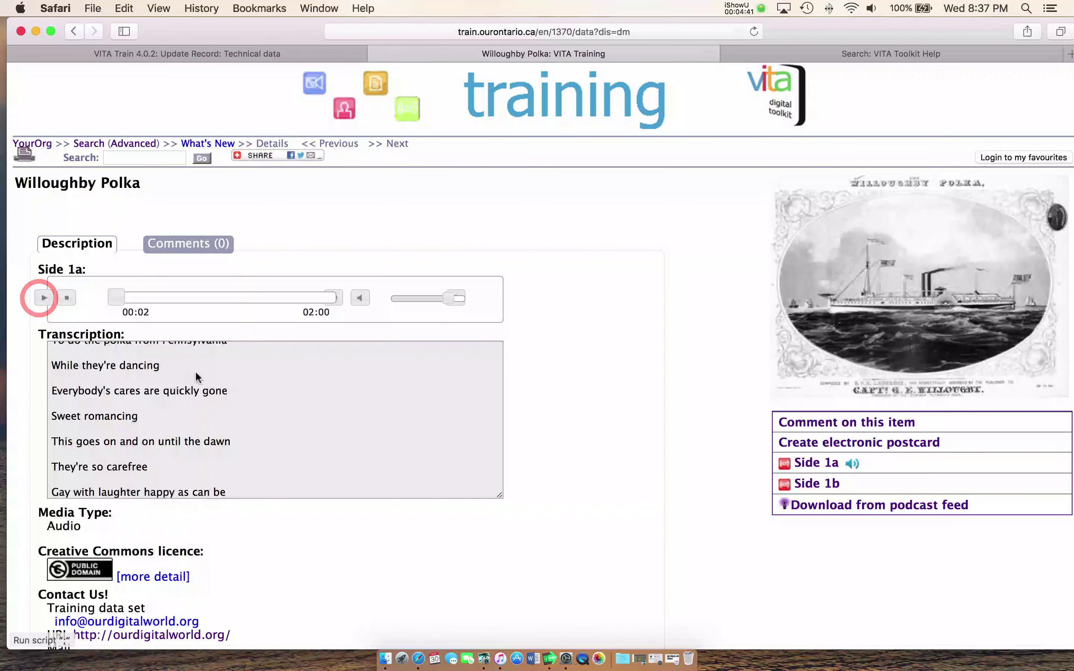
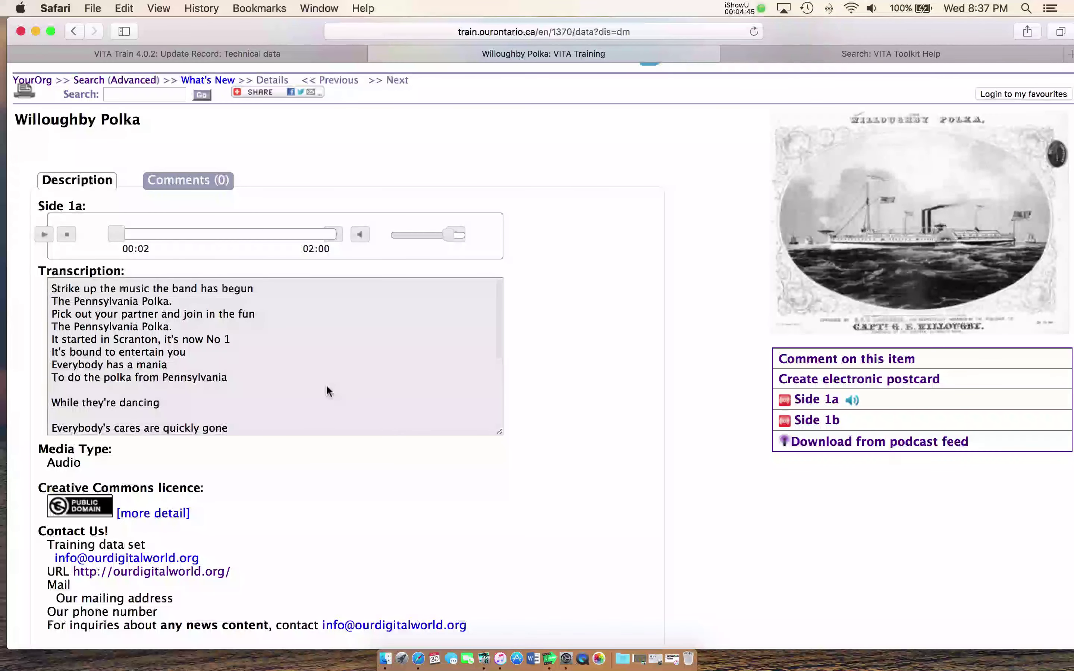
scroll(326, 385, up, 3)
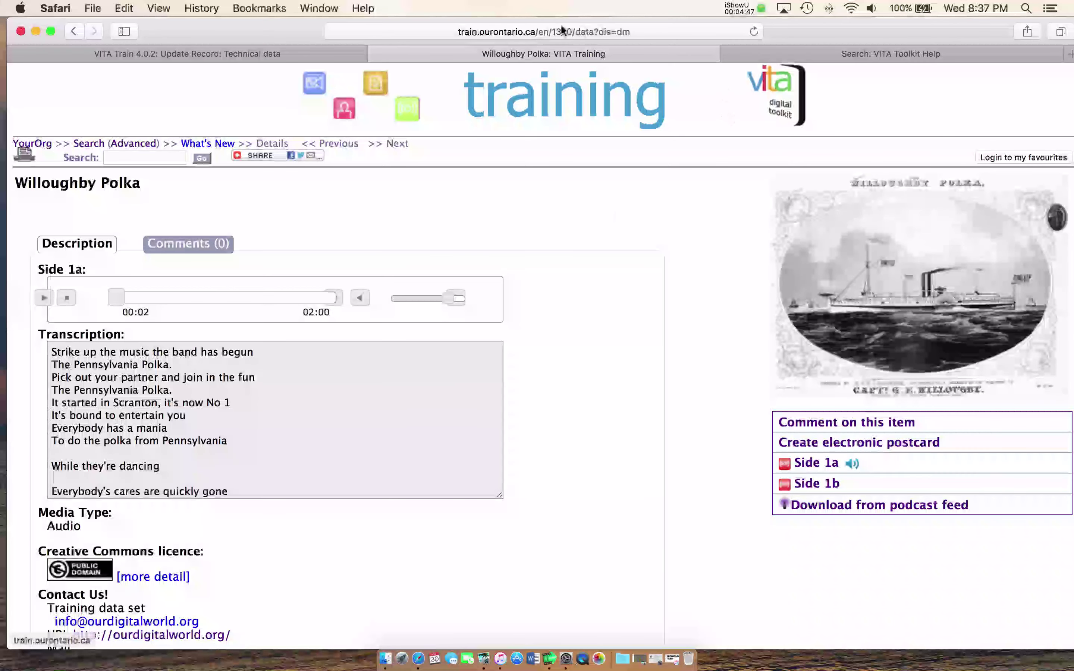
click(376, 54)
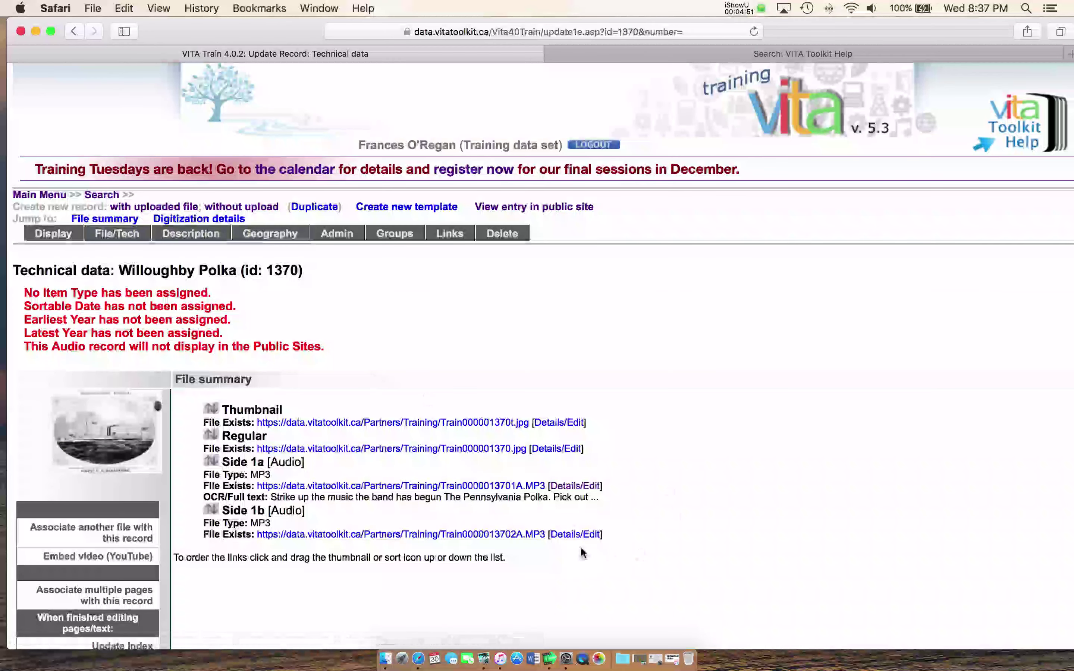
- Open the Side 1b audio file's details, paste the same lyrics as its full text and save the values
click(571, 535)
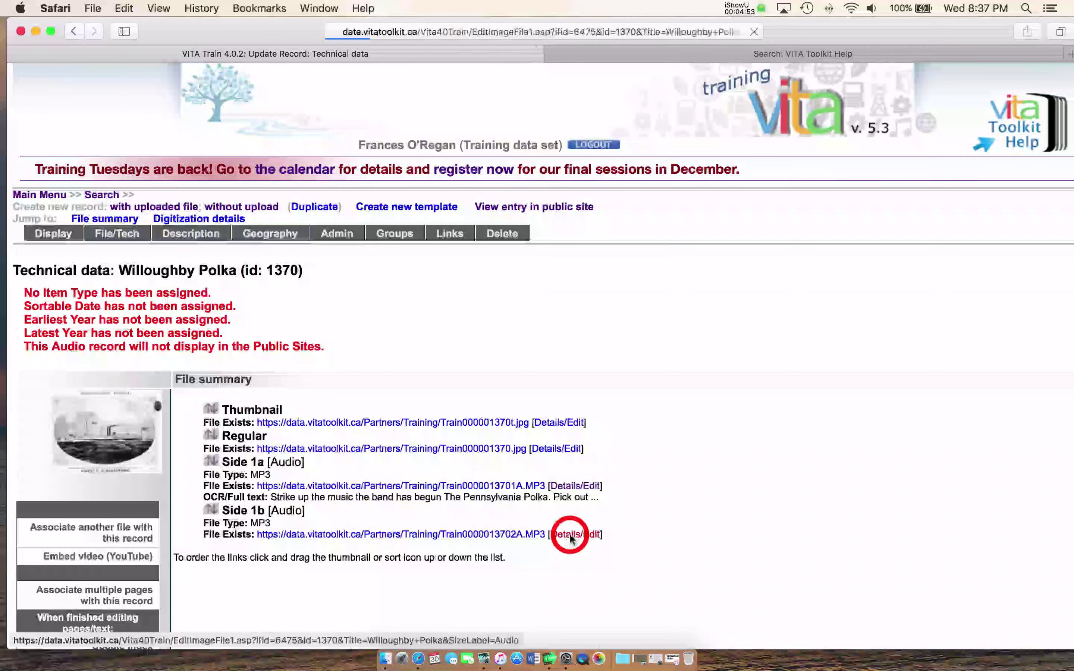
scroll(434, 413, down, 2)
scroll(433, 410, down, 5)
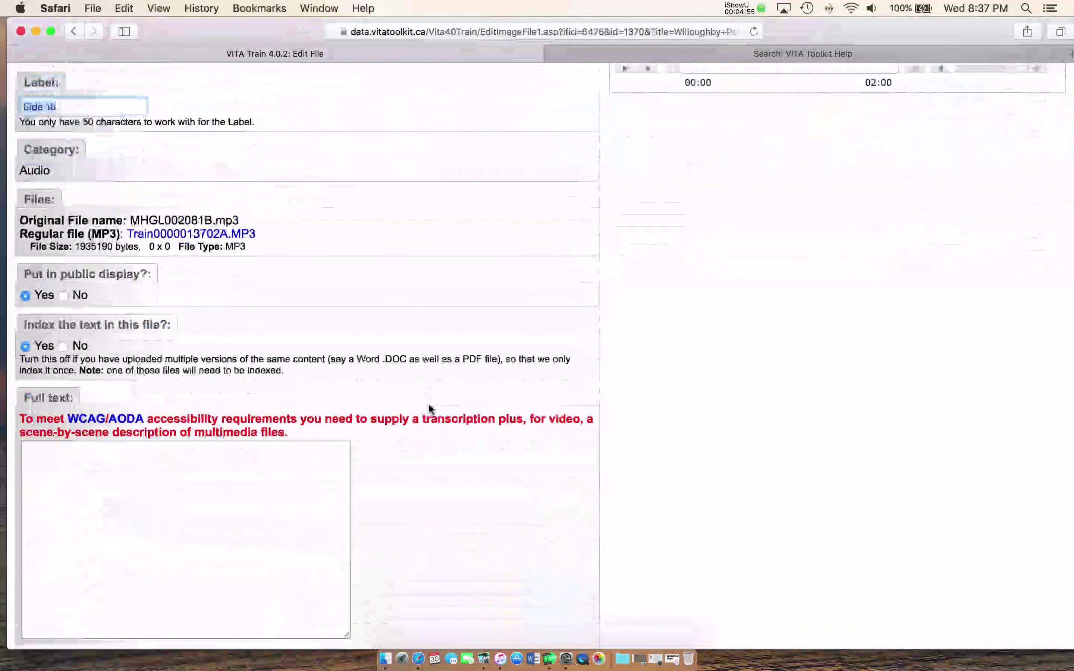
click(159, 416)
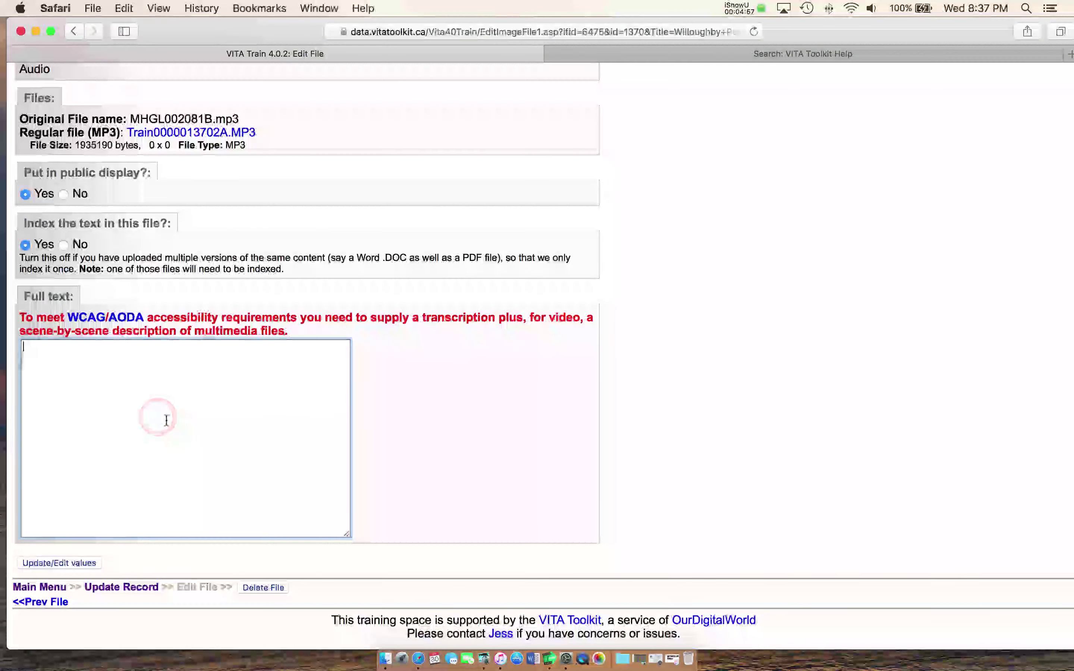
right_click(147, 407)
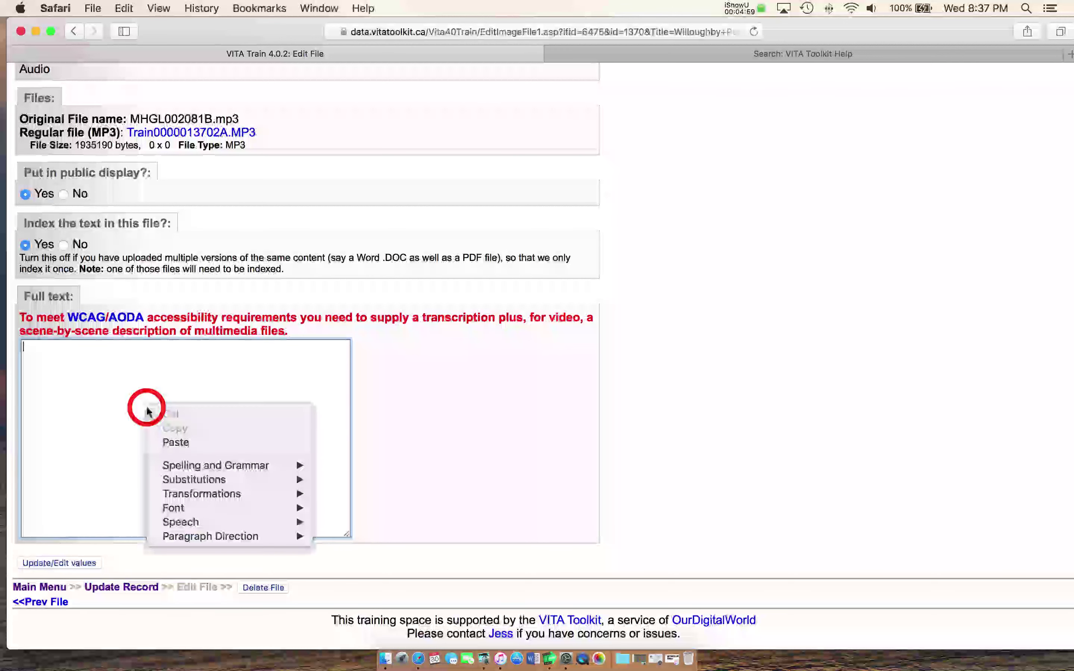
click(174, 440)
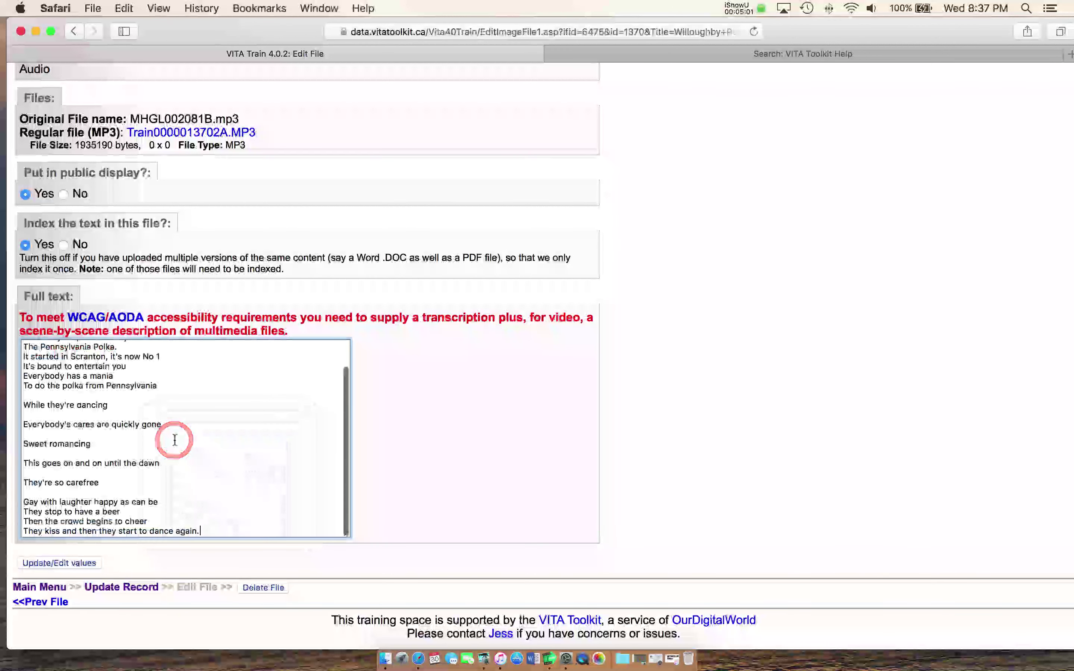
scroll(180, 396, up, 2)
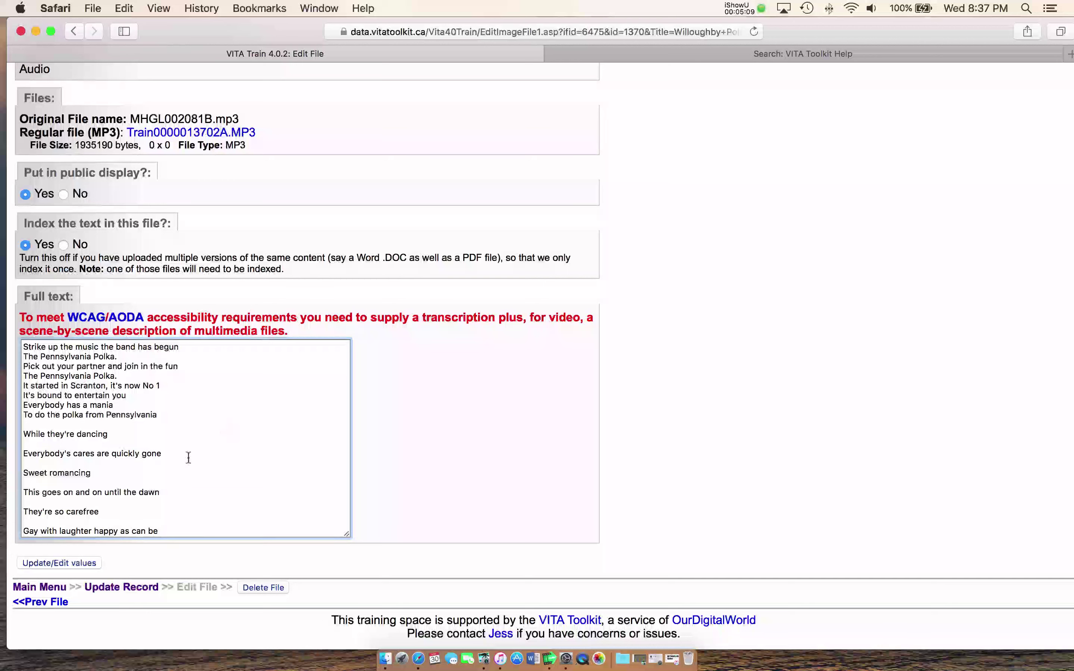
click(59, 564)
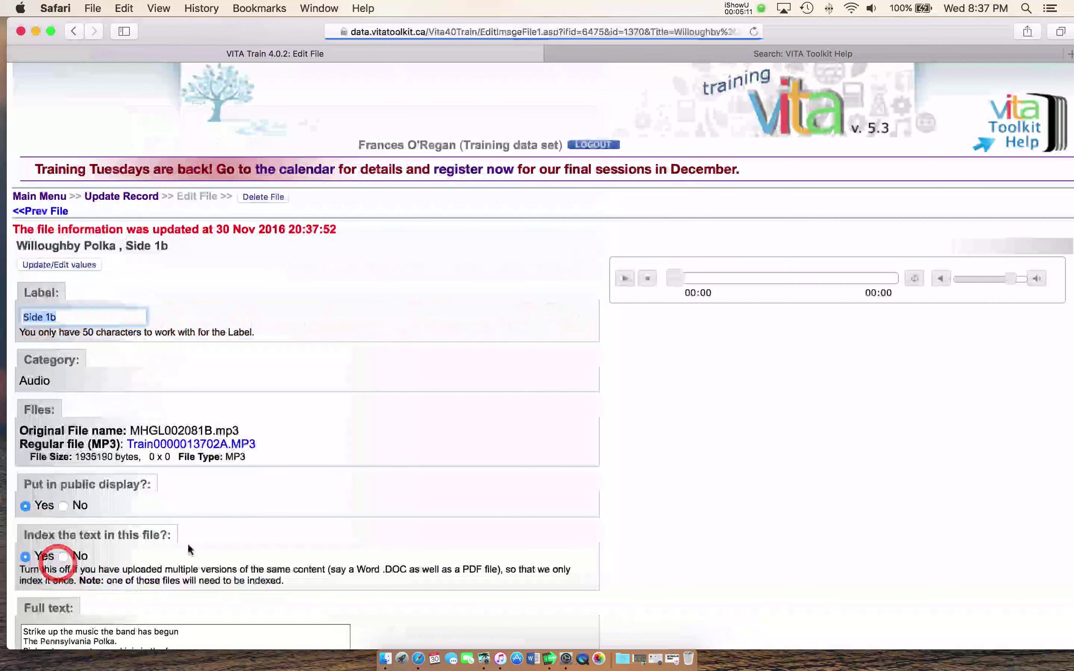
- Go back to the record, open its descriptive data and set Public Display to Yes
click(101, 196)
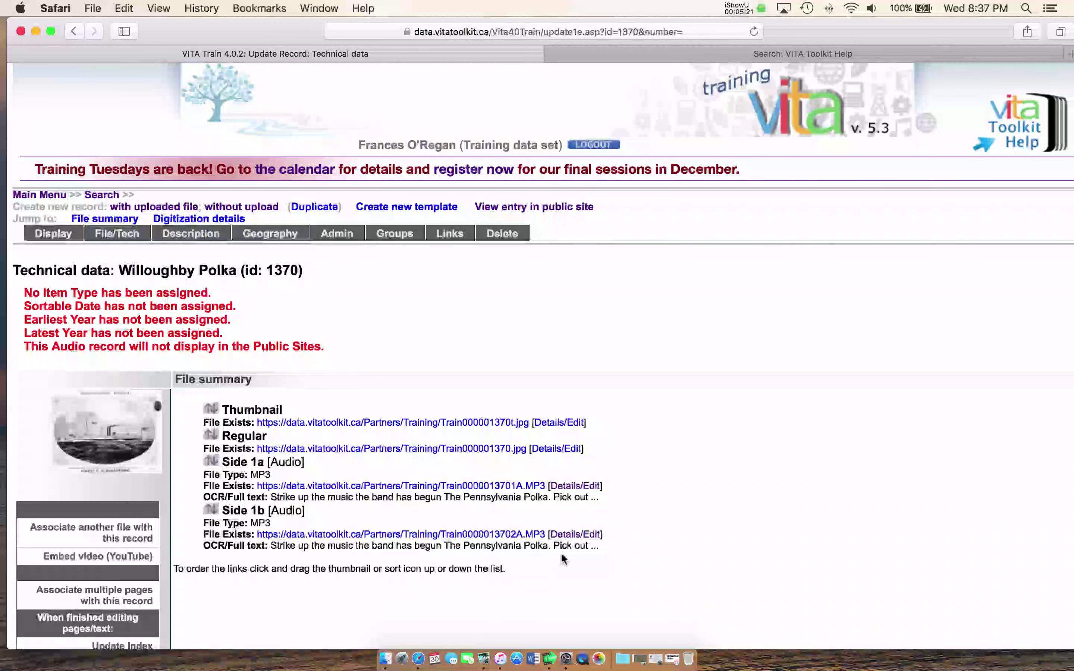
scroll(561, 553, down, 1)
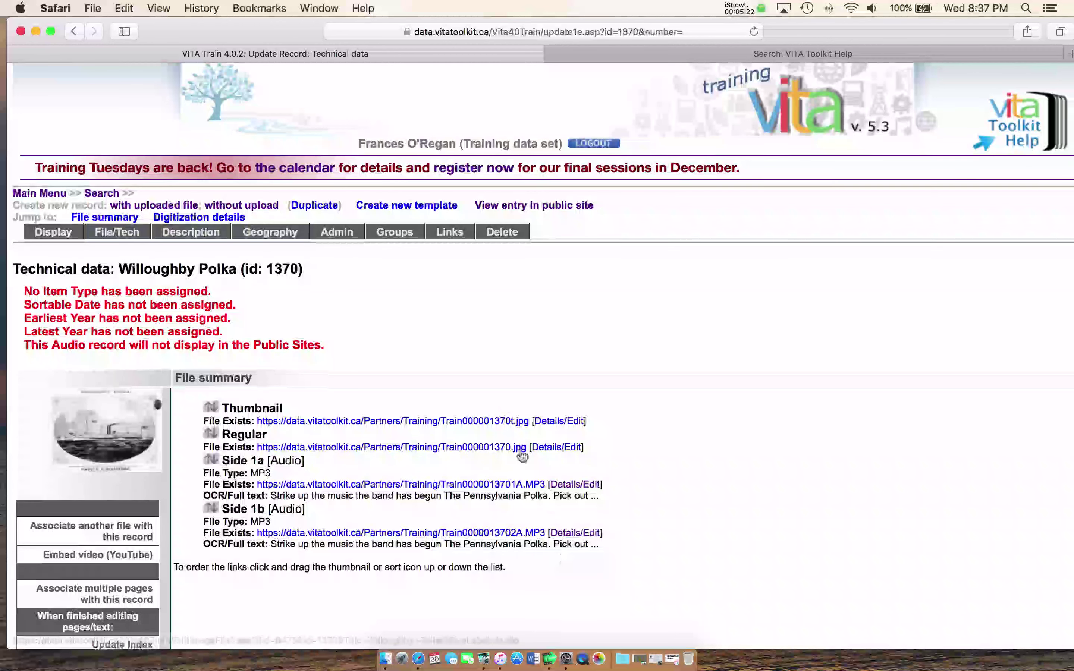
click(191, 236)
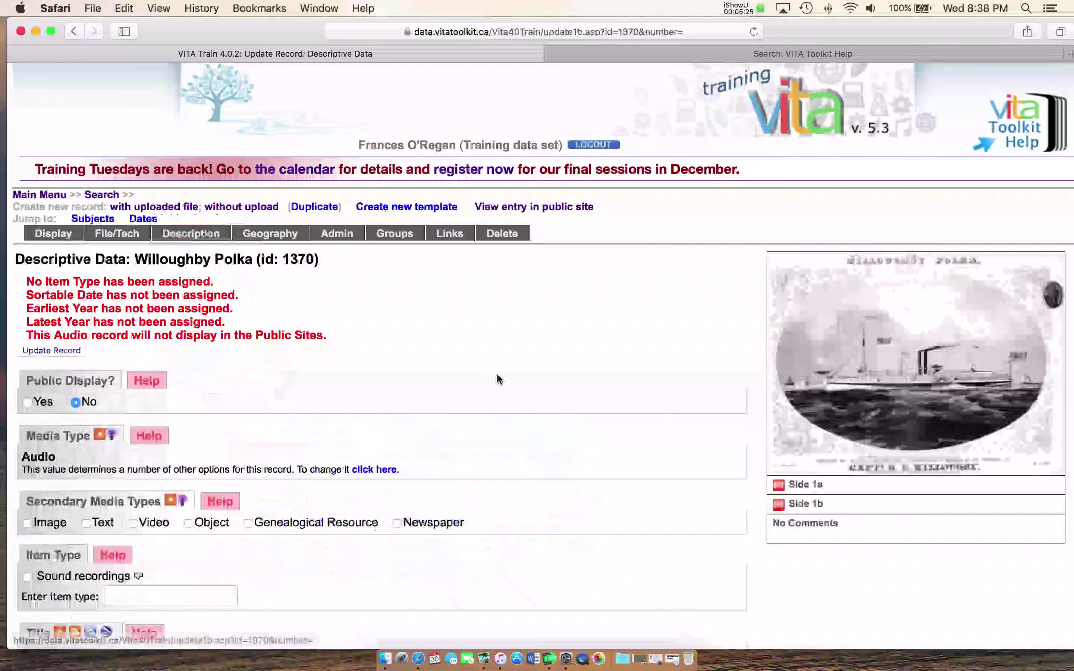
scroll(496, 377, down, 2)
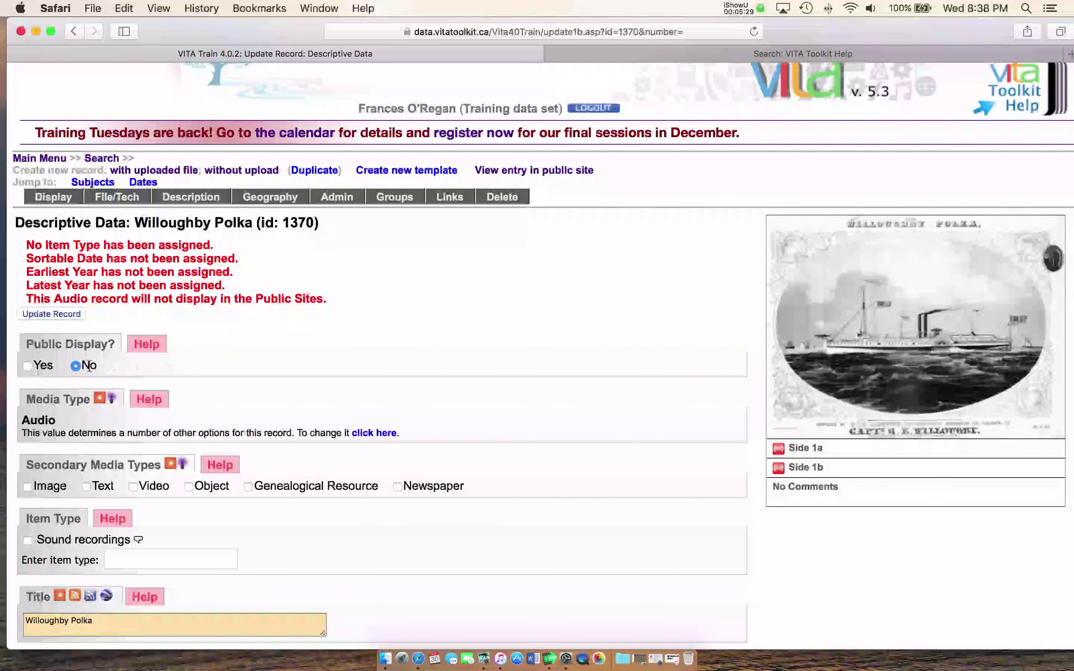
click(28, 365)
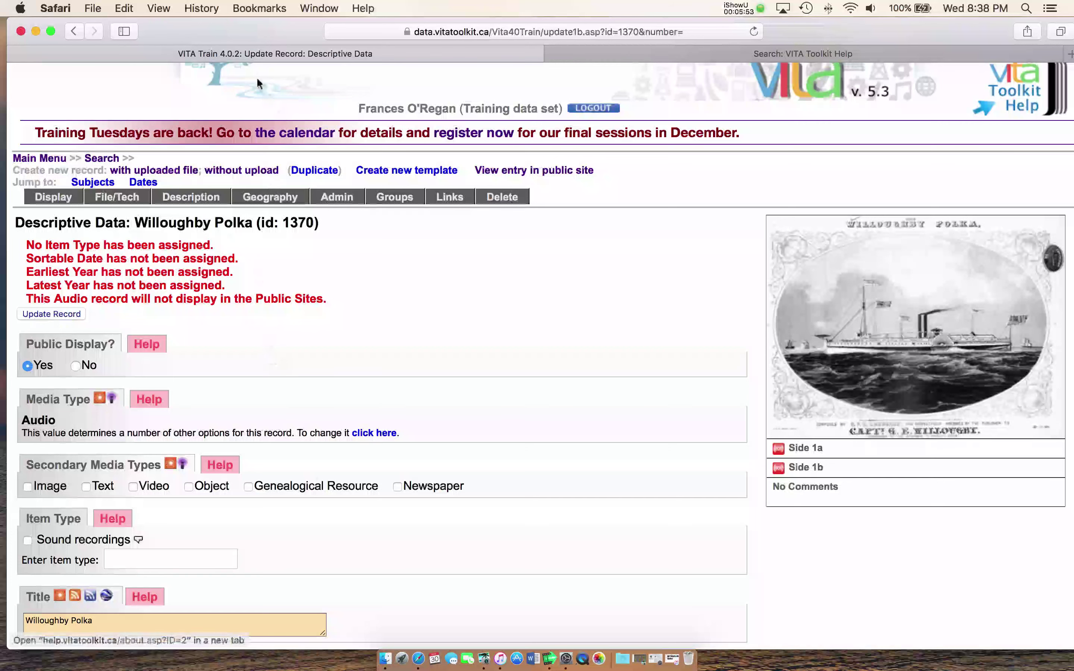
mouse_move(239, 36)
mouse_down()
mouse_move(224, 36)
mouse_move(235, 37)
mouse_up()
scroll(311, 320, down, 10)
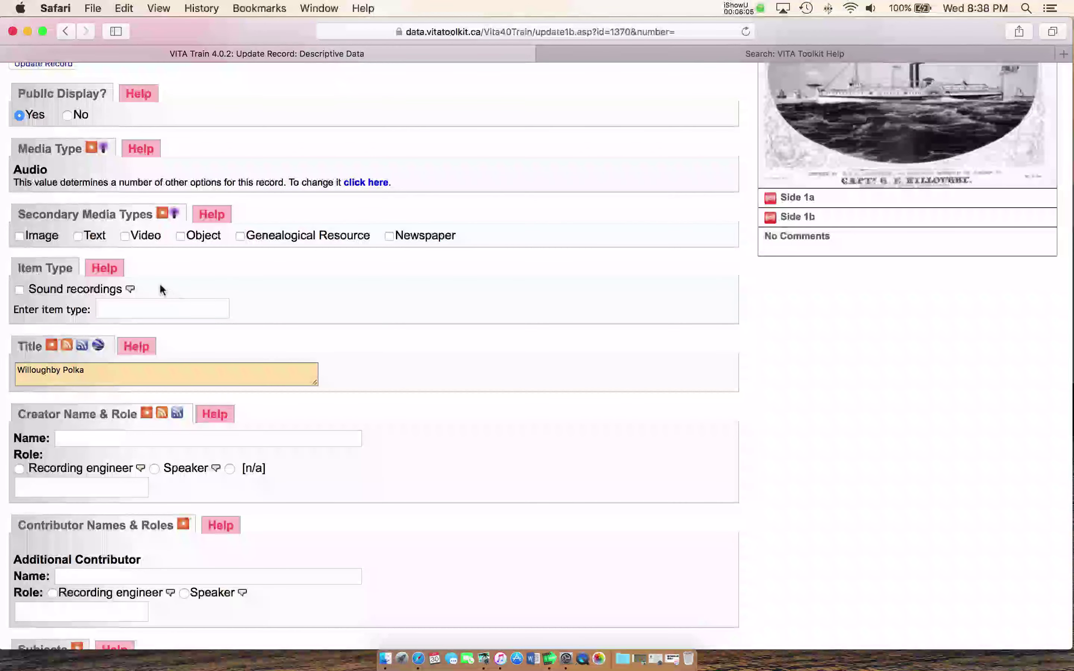
- Select Text as the record's secondary media type and Sound recordings as its item type
click(78, 235)
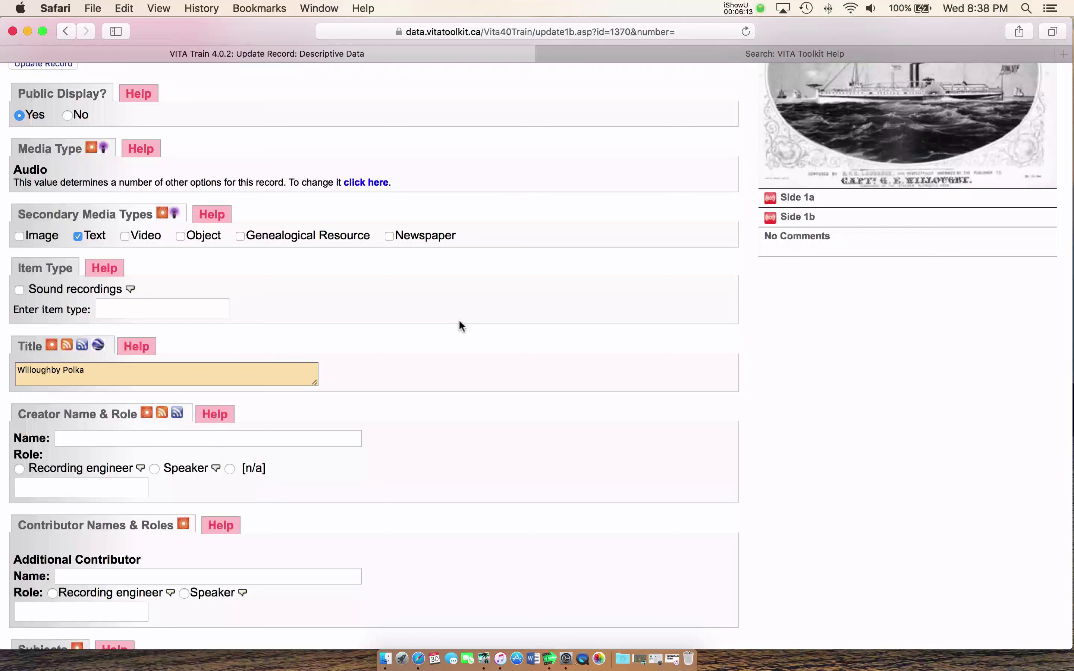
scroll(460, 325, down, 3)
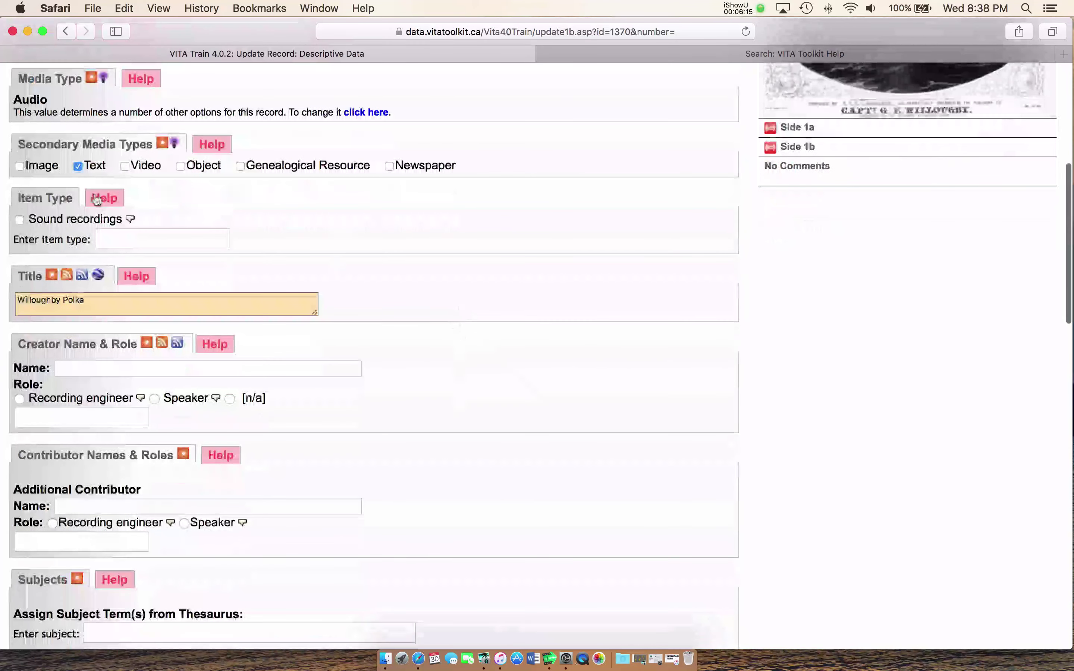
click(19, 219)
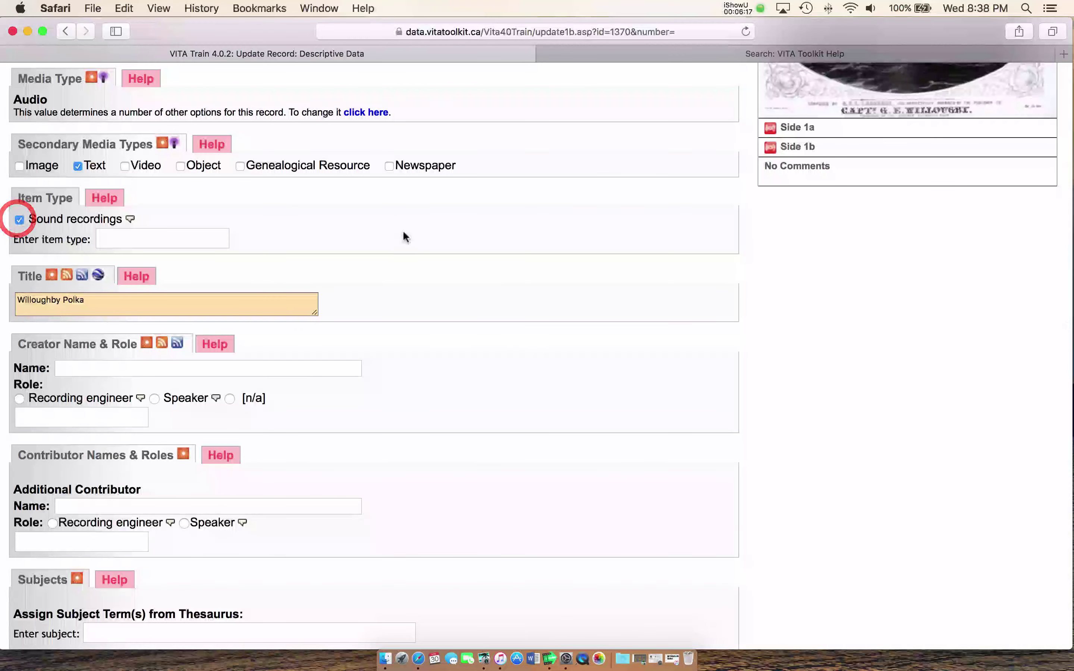
- Assign the thesaurus subject terms "polka (Unauthorized, Training)" and "folk dance (Unauthorized, Training)" to the record
scroll(404, 231, down, 2)
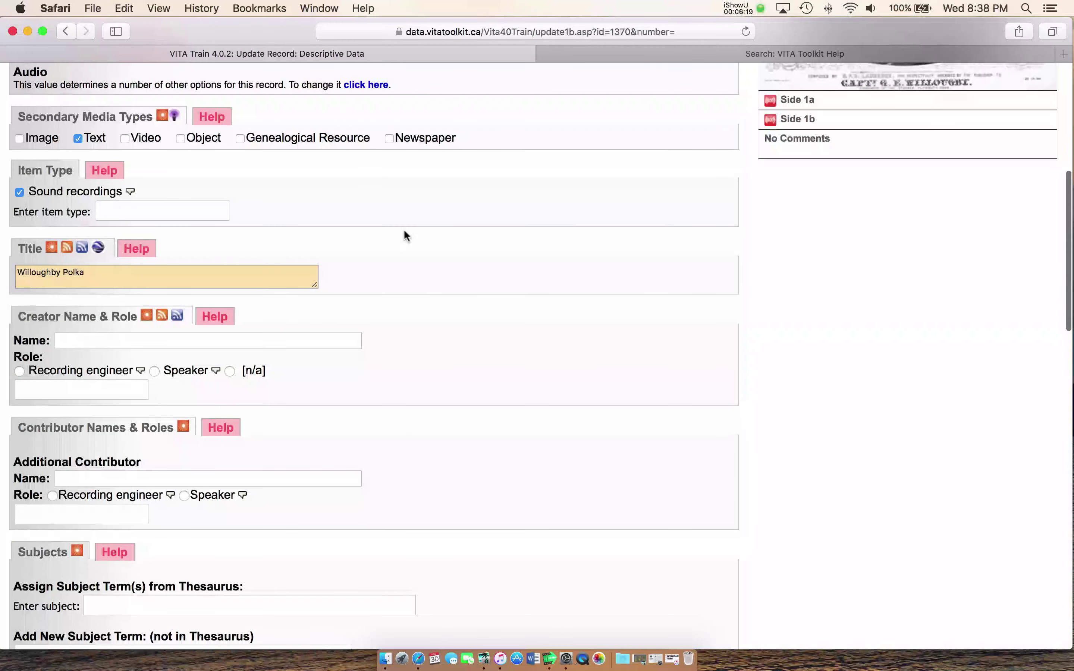
scroll(405, 235, down, 4)
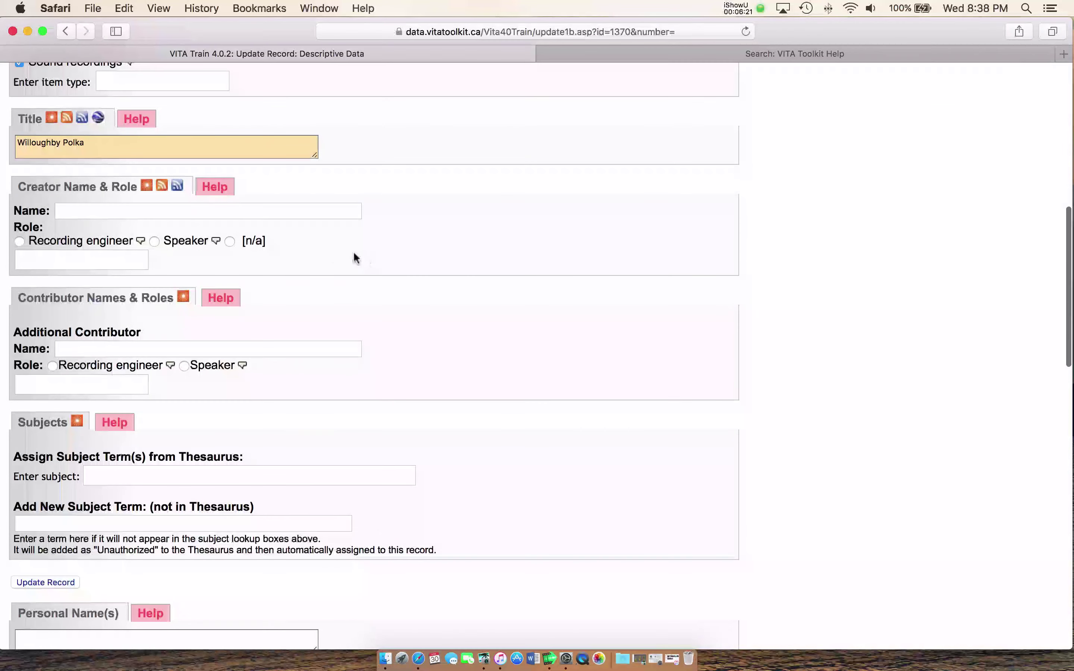
scroll(327, 251, down, 2)
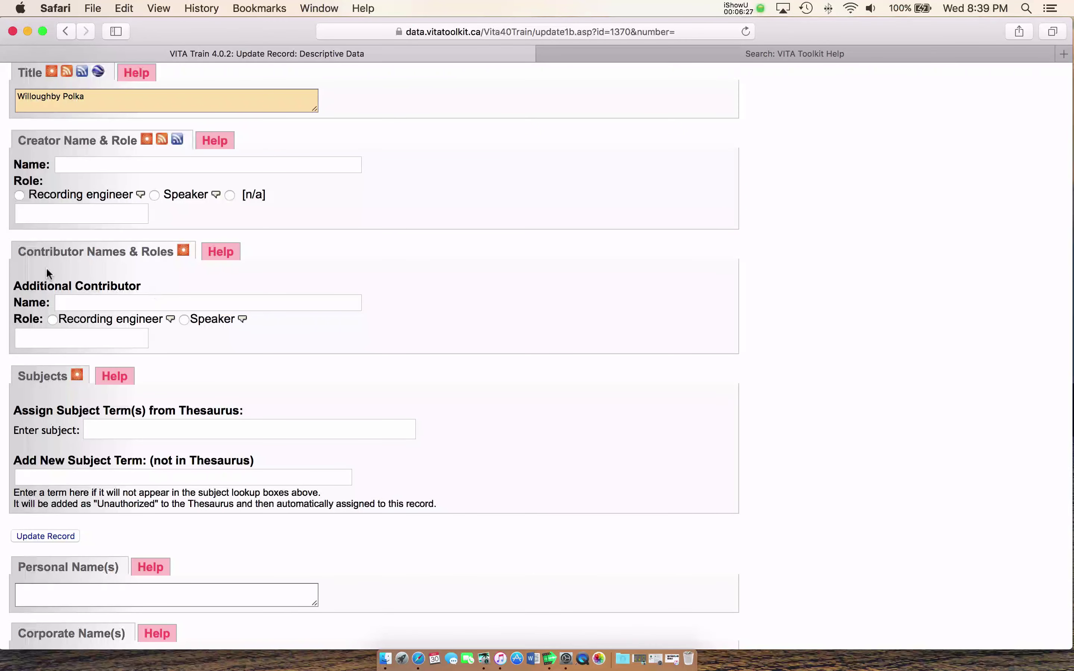
scroll(109, 268, down, 6)
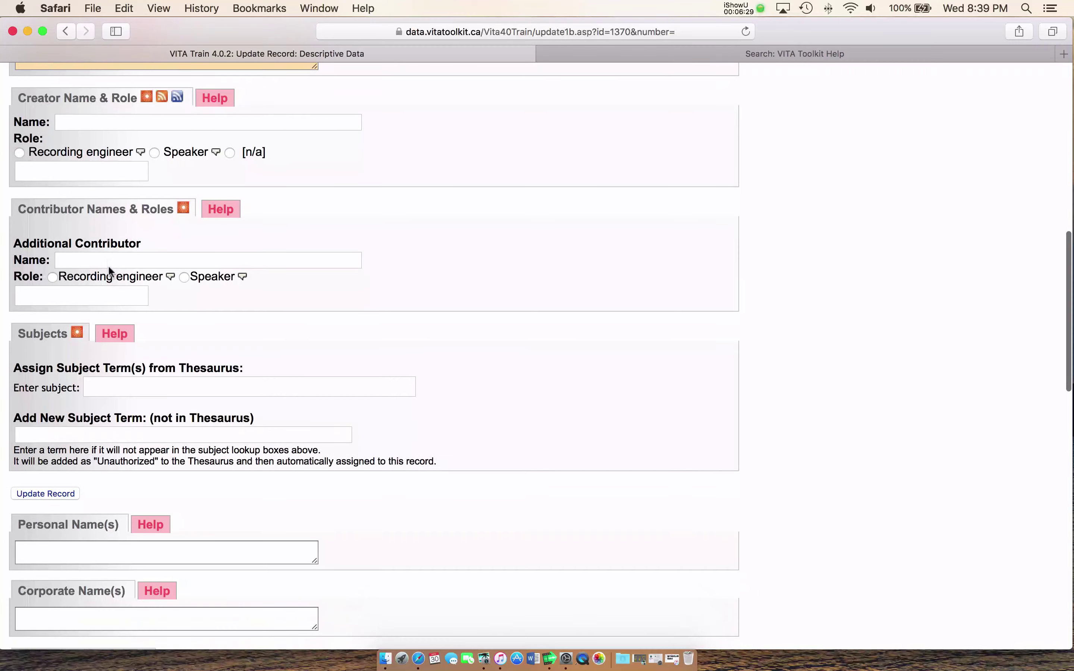
click(138, 279)
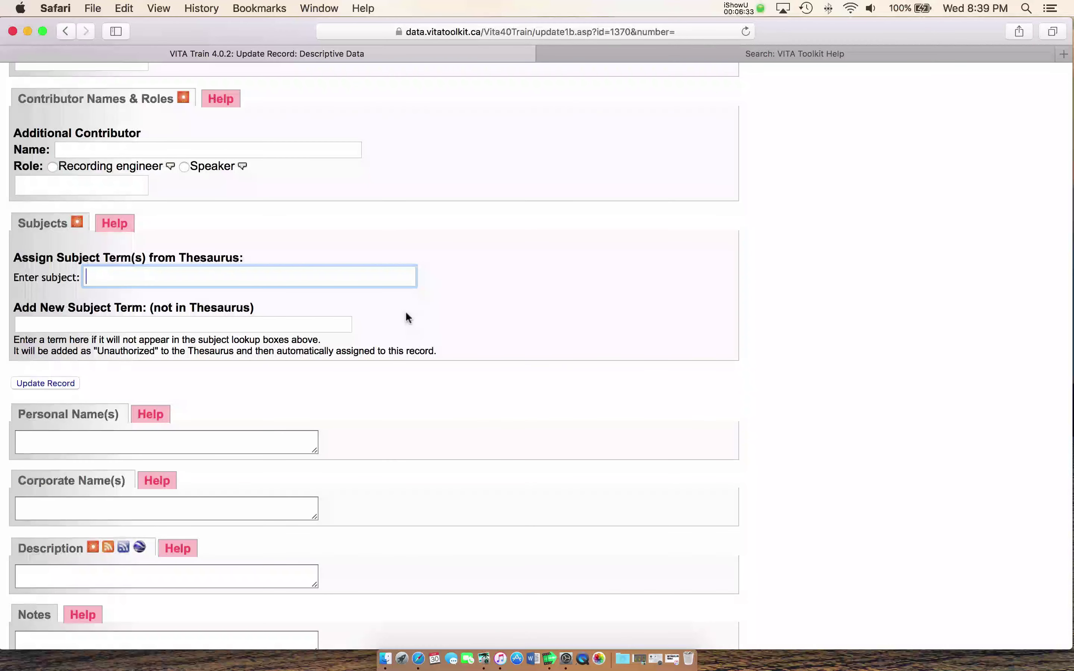
text(poli)
text(ka)
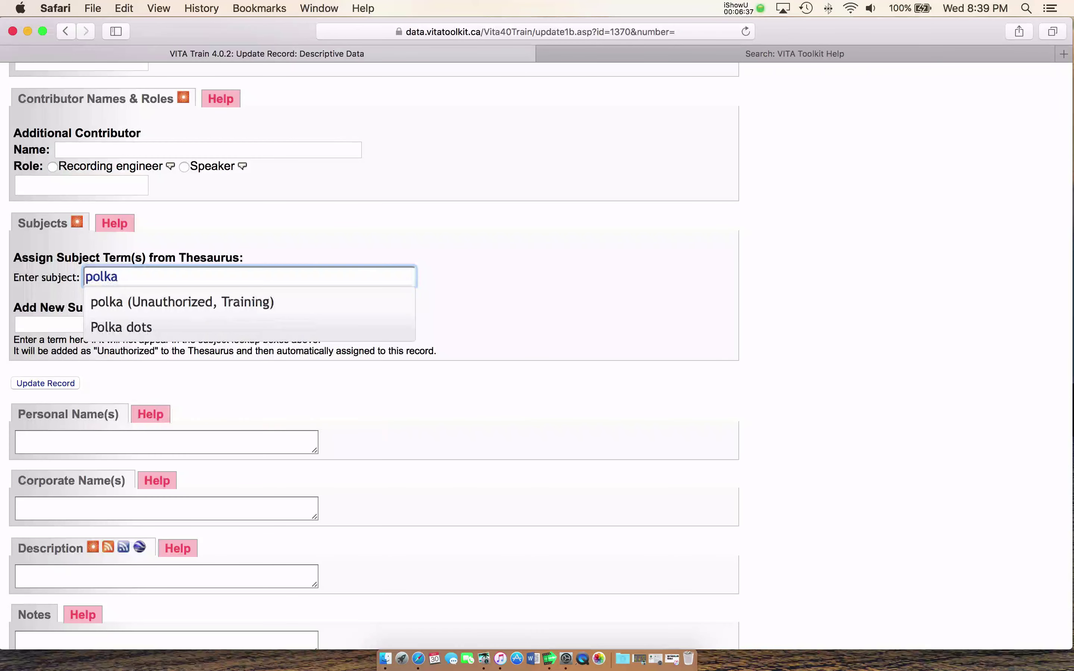
click(286, 303)
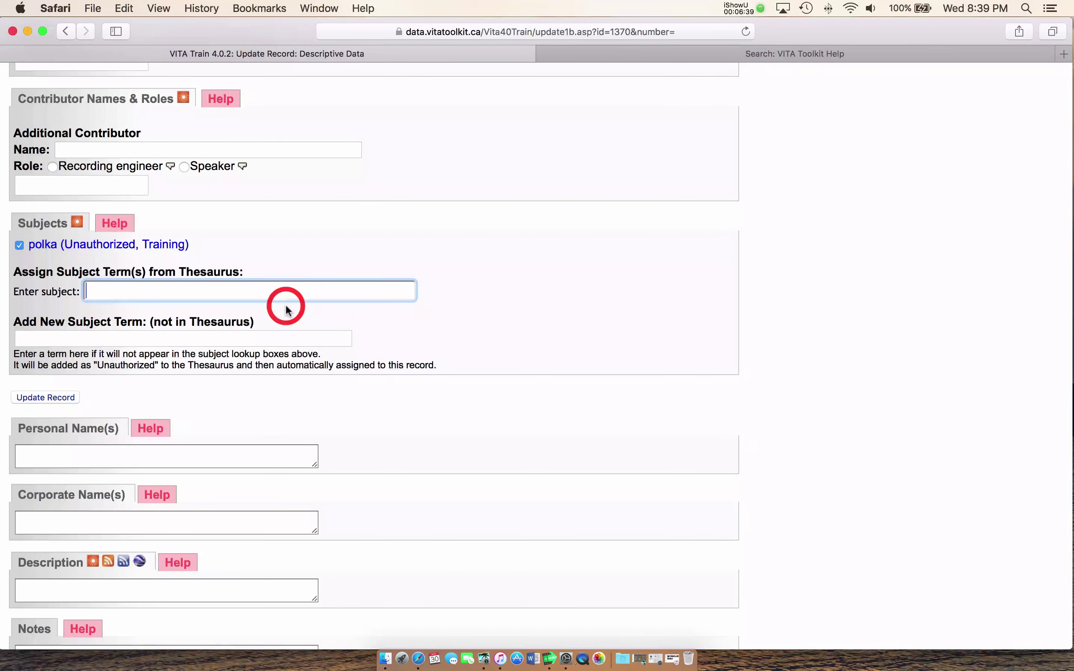
text(folk)
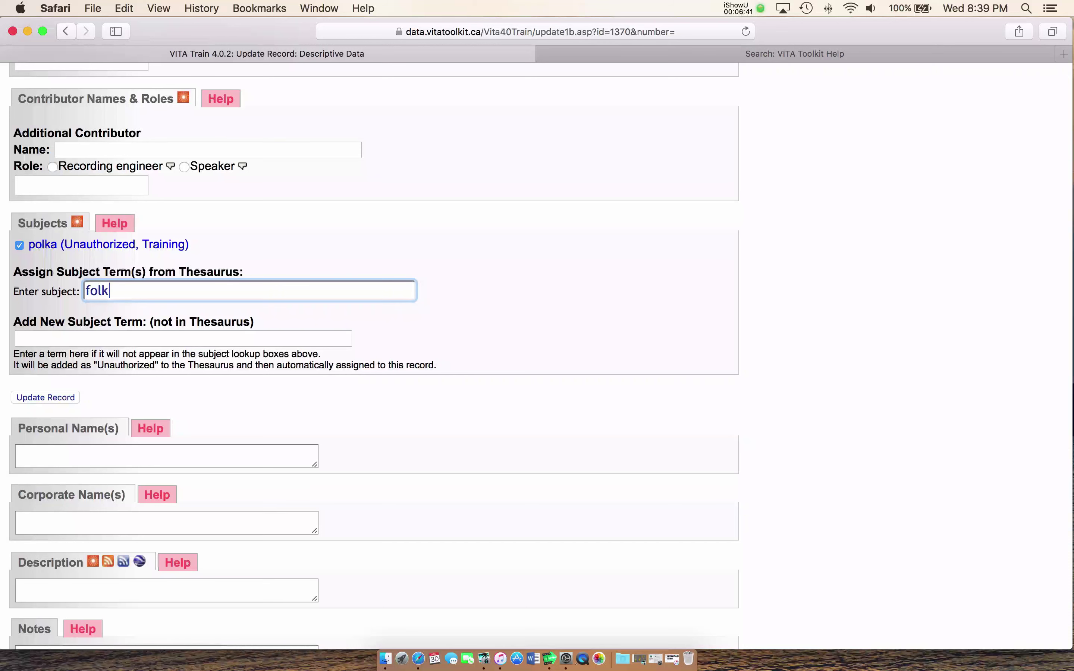
text( dance)
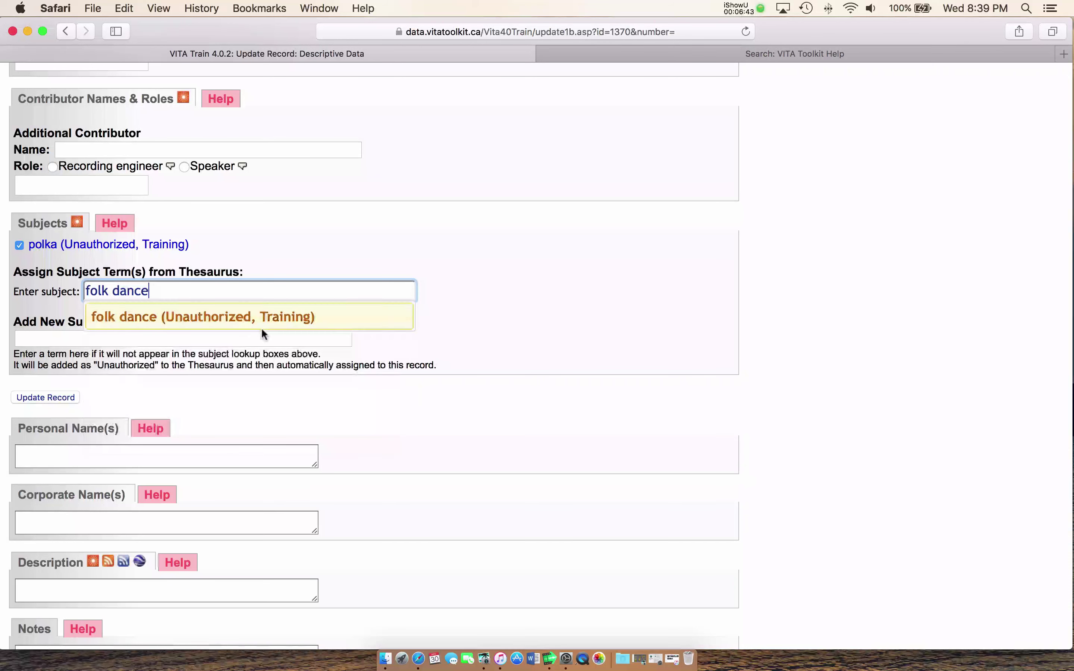
click(250, 324)
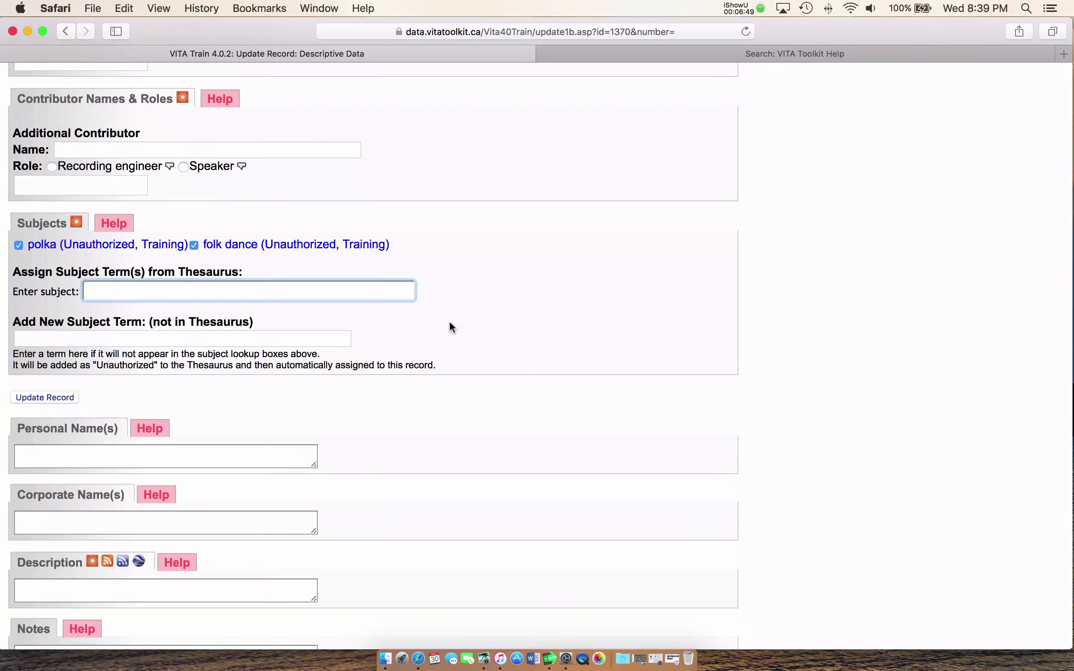
- Look over the name and text fields below the subjects and read the help for Description and Notes
scroll(450, 326, down, 5)
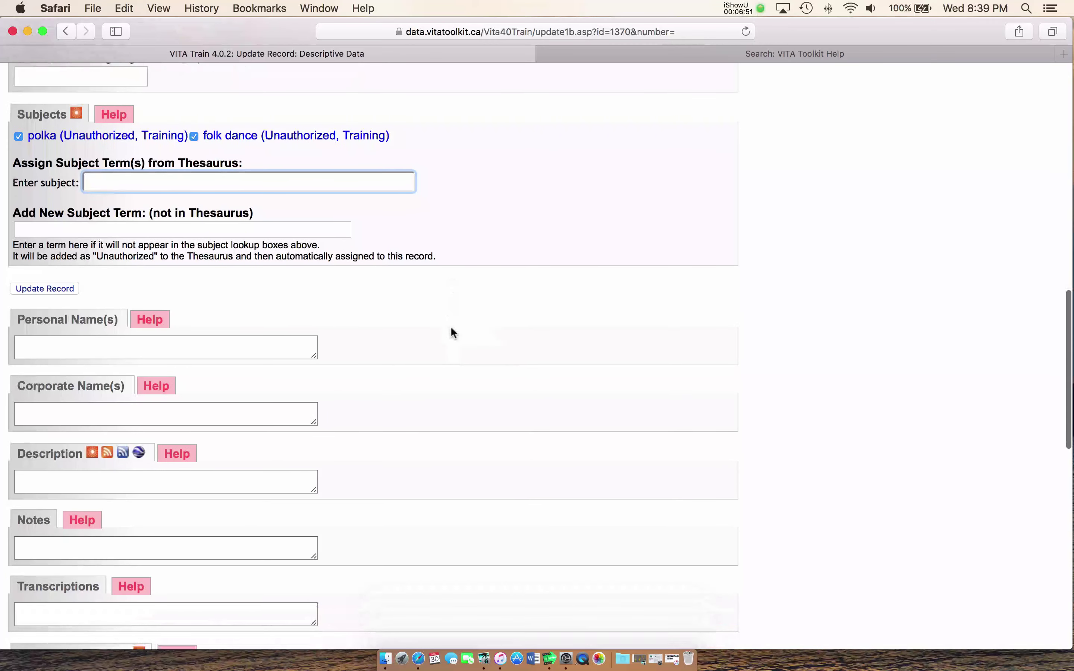
scroll(444, 335, down, 3)
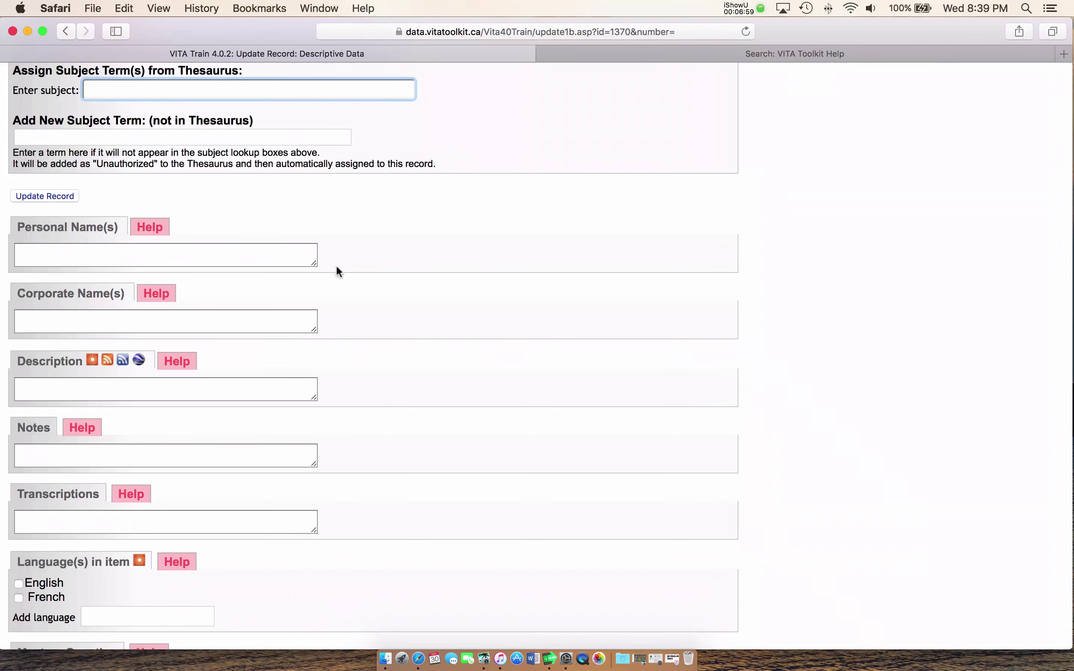
scroll(364, 309, up, 2)
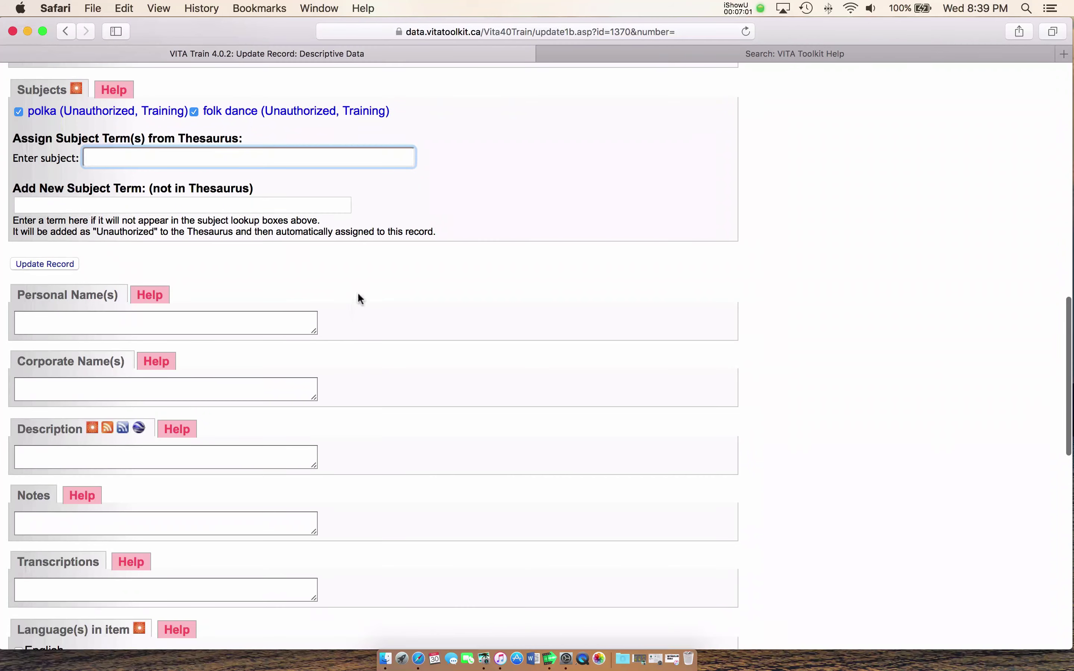
scroll(358, 294, down, 5)
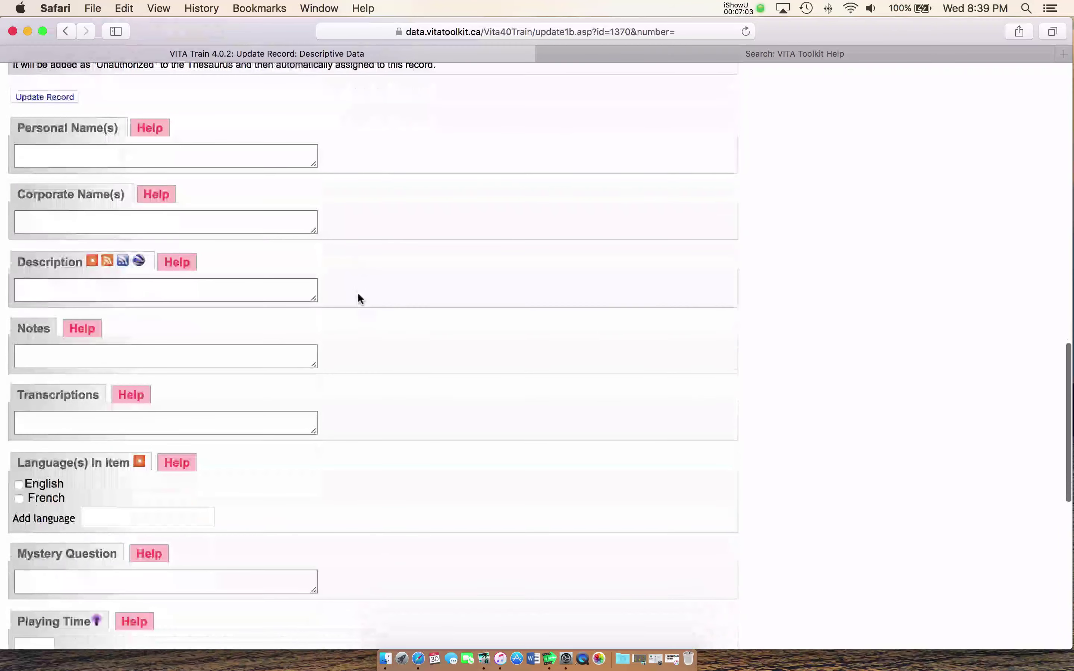
scroll(358, 298, down, 2)
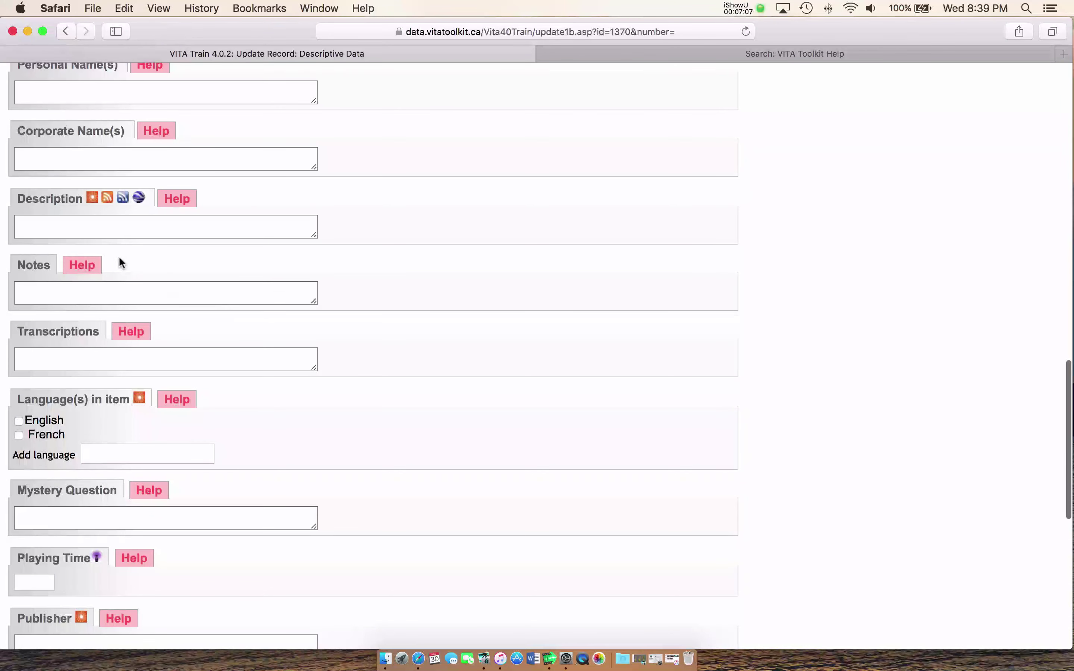
click(180, 201)
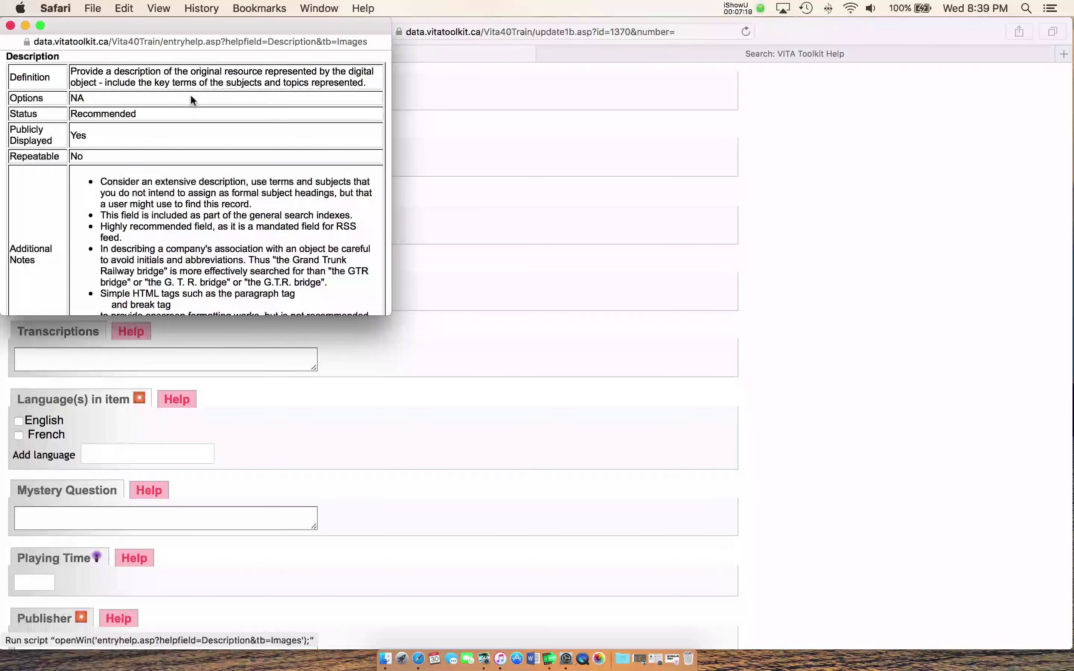
click(10, 25)
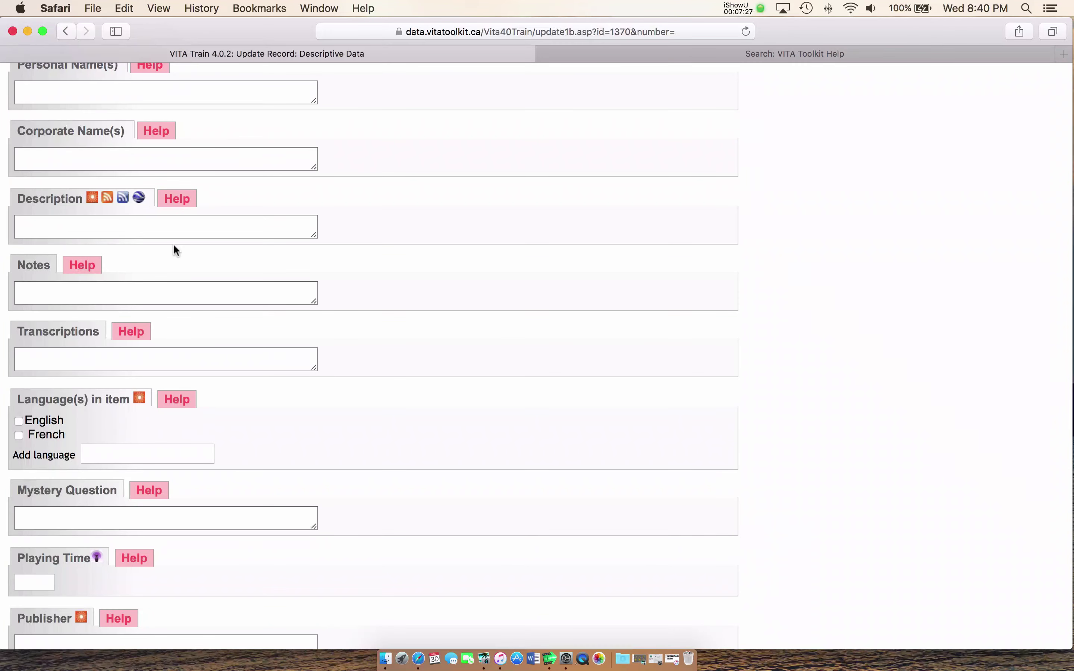
click(82, 267)
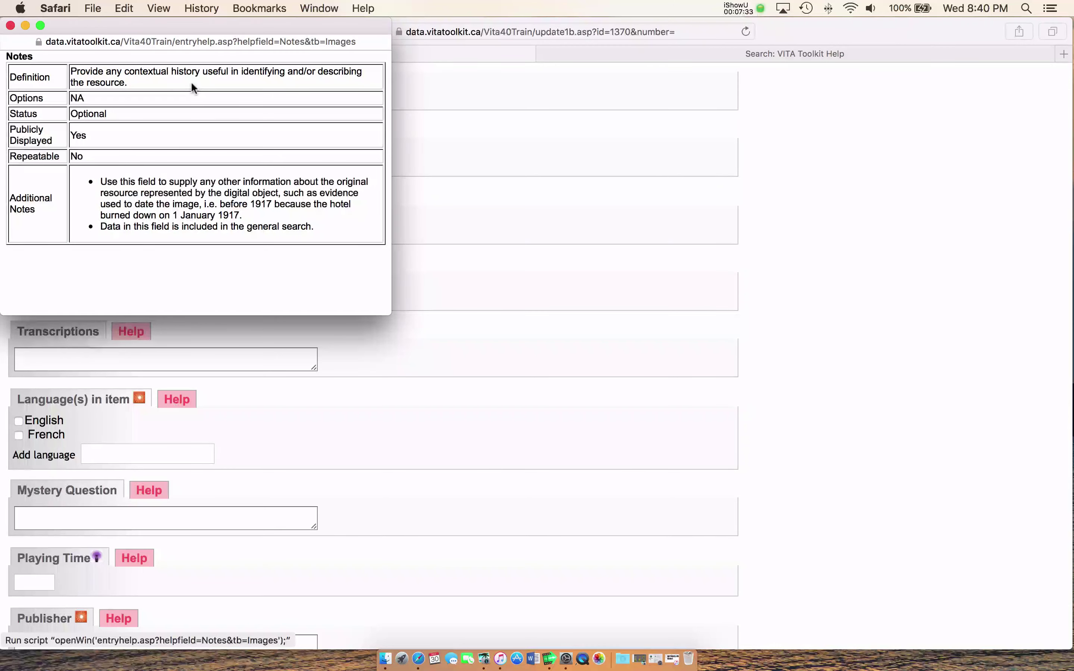
click(10, 25)
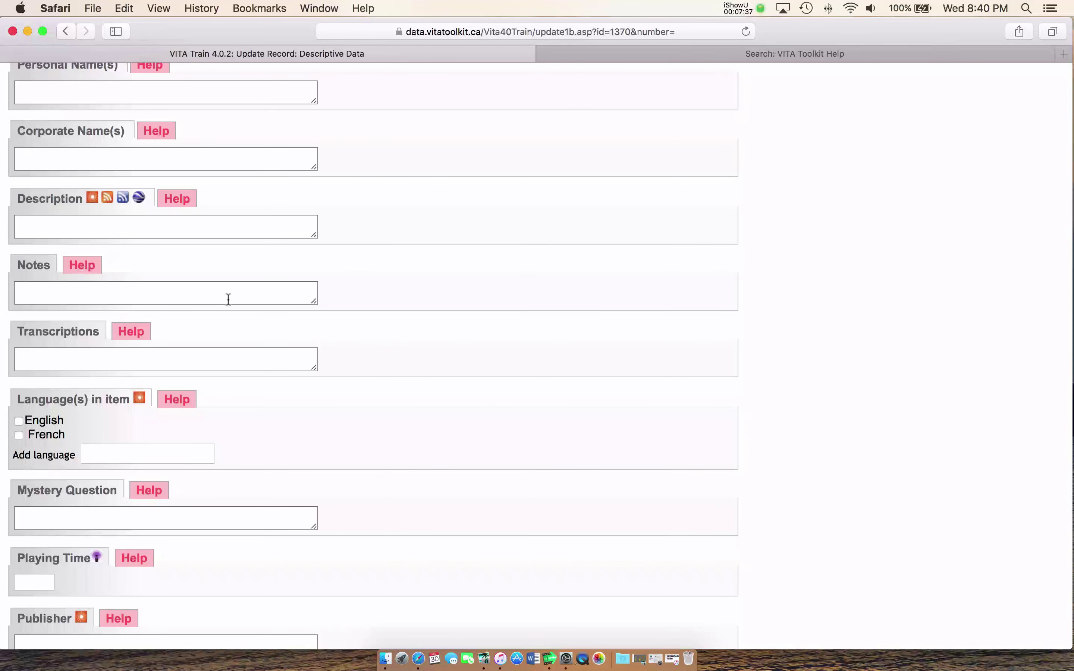
- Pass over the Transcriptions field without entering text and mark English as the language of the item
scroll(359, 306, down, 3)
scroll(359, 293, down, 2)
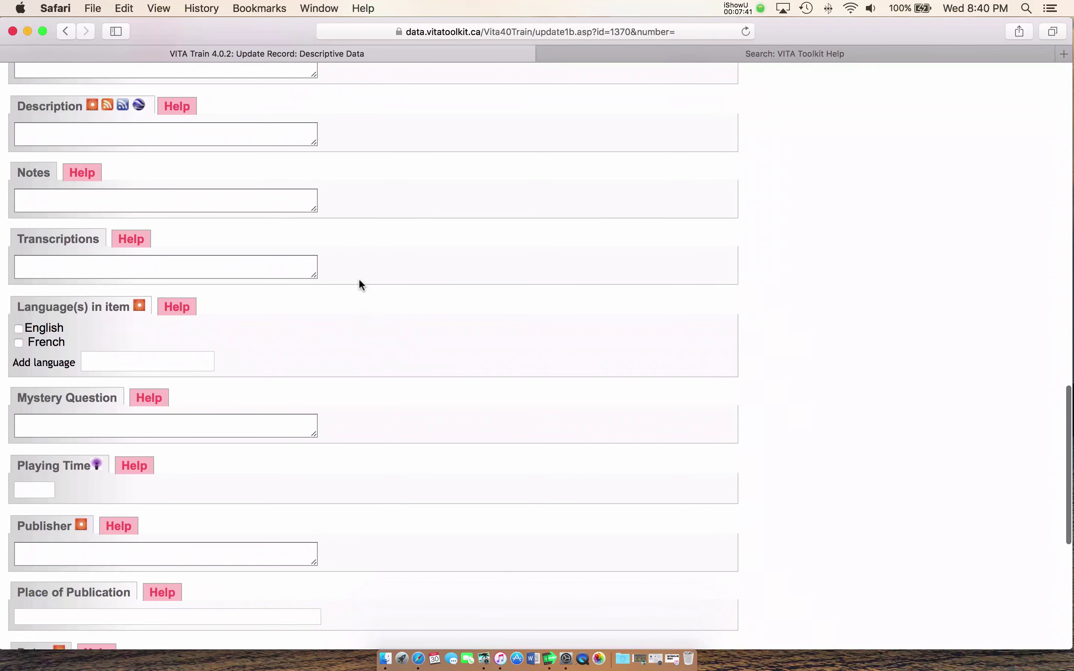
click(232, 216)
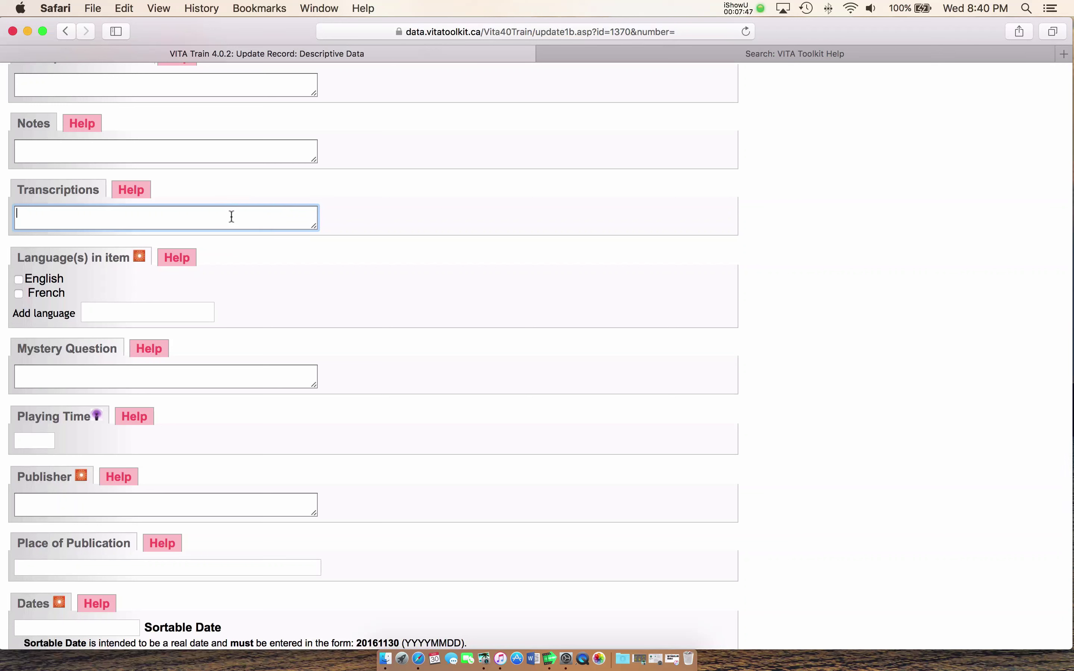
scroll(232, 217, down, 1)
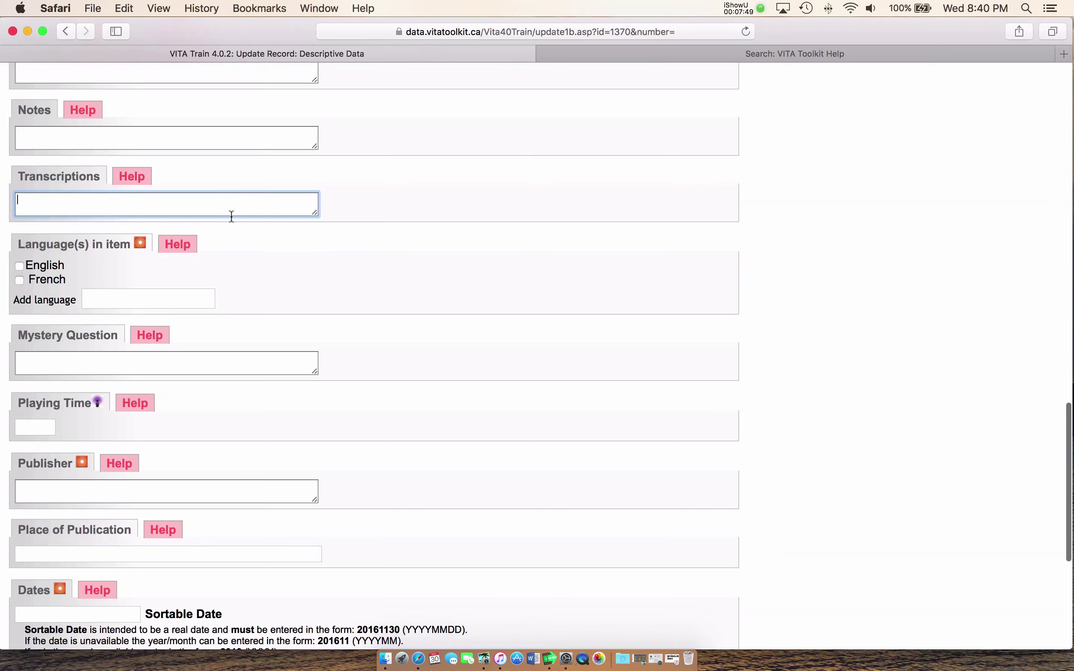
scroll(316, 215, down, 1)
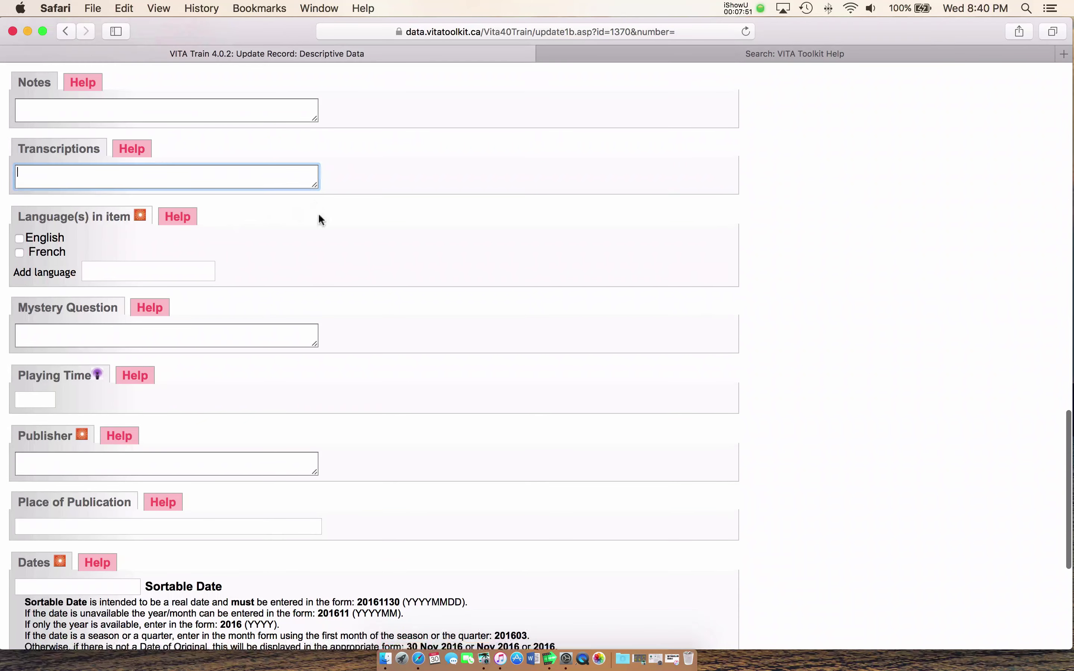
scroll(315, 218, down, 1)
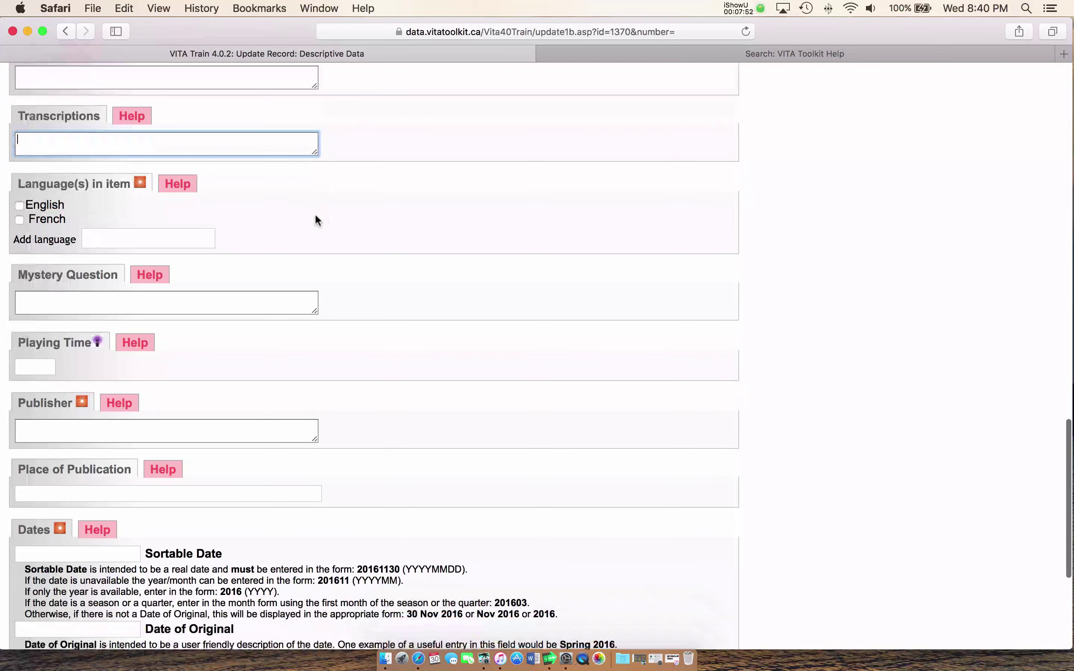
click(19, 207)
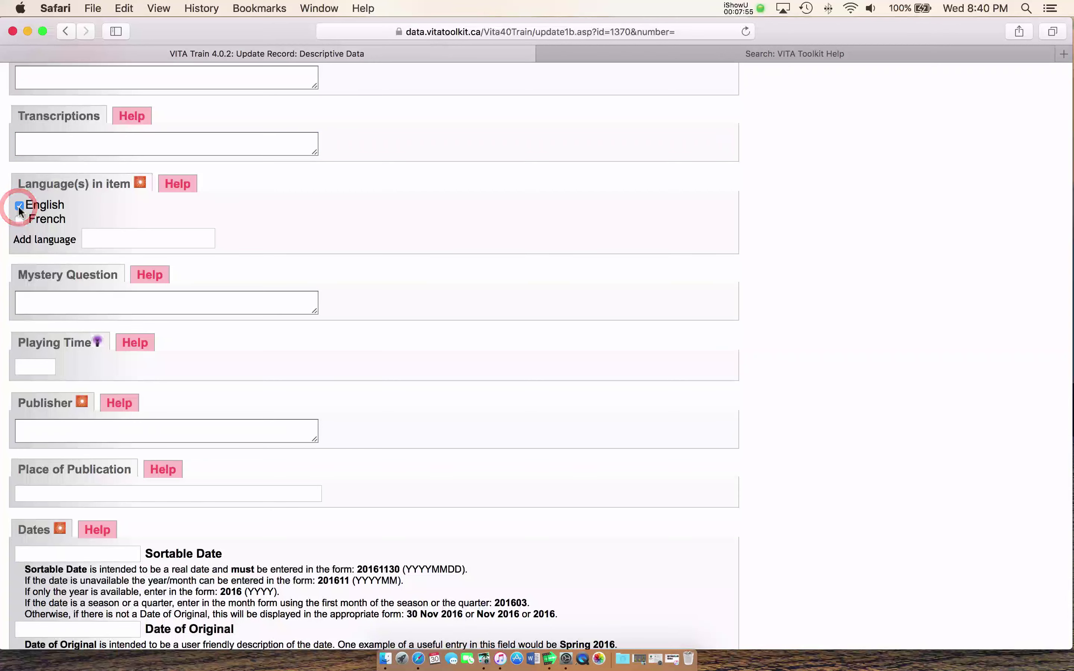
- Enter the format hh:mm:ss in the record's Playing Time field
scroll(18, 211, down, 2)
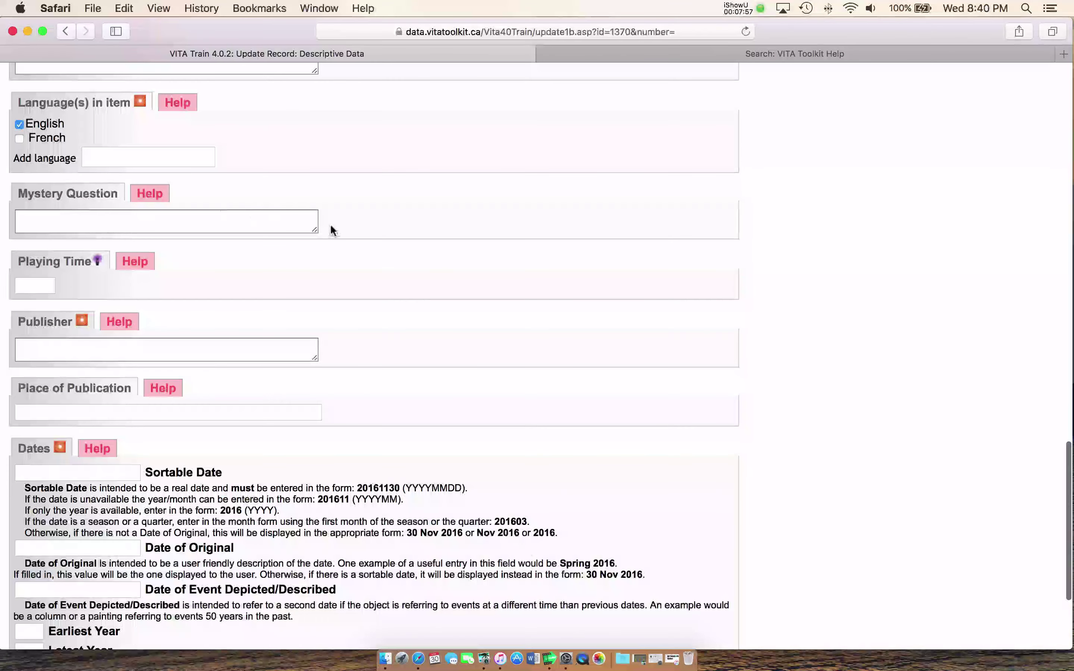
scroll(333, 229, down, 1)
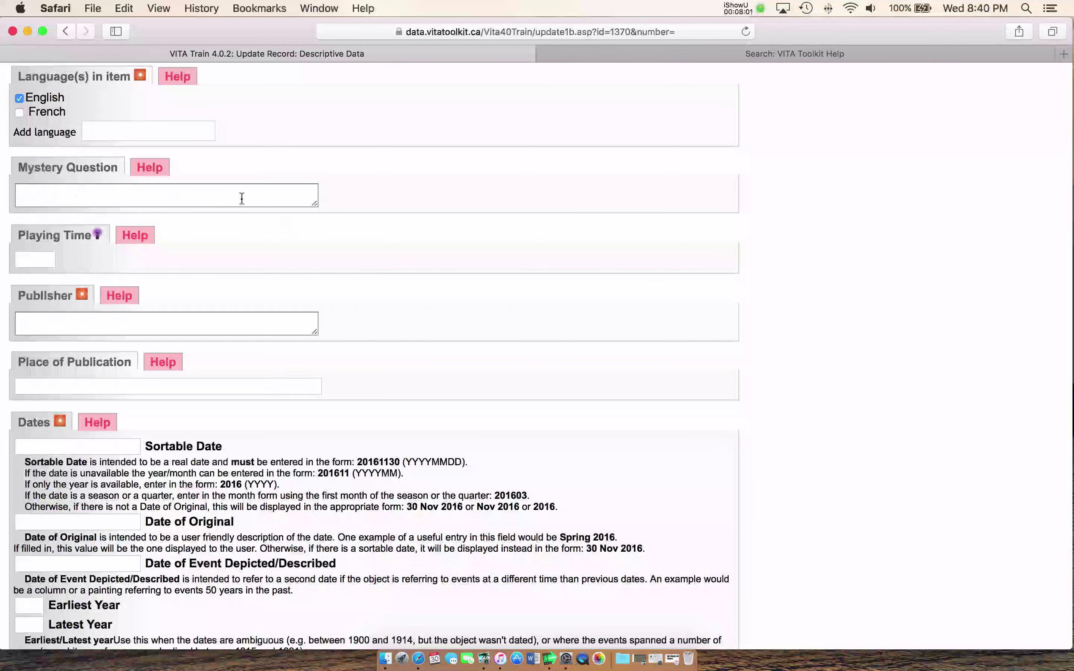
scroll(242, 198, down, 3)
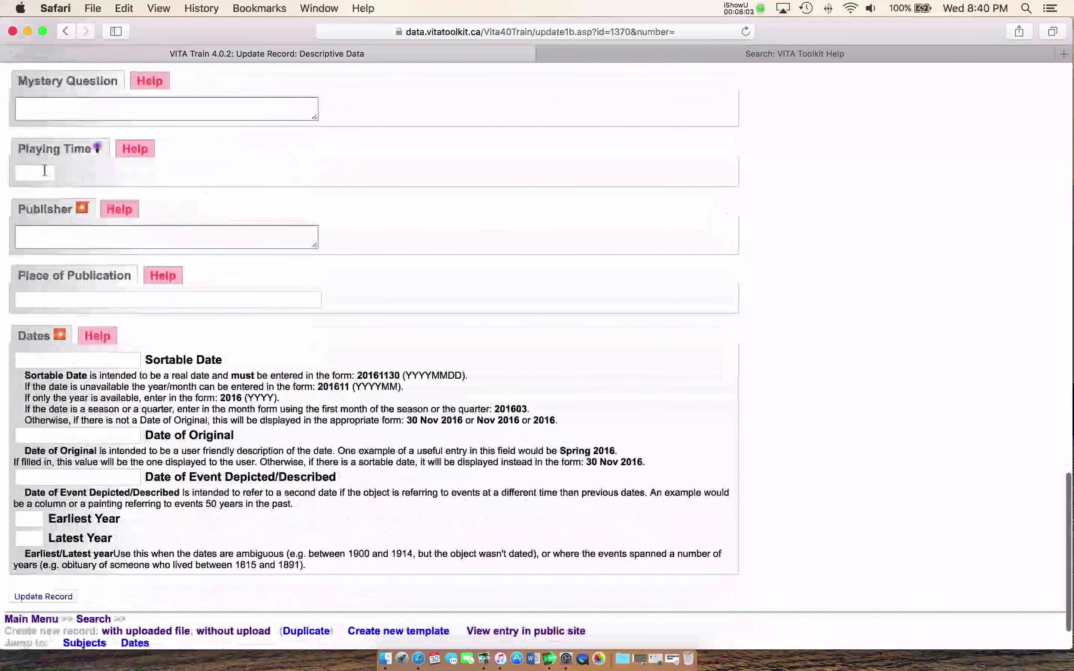
click(43, 174)
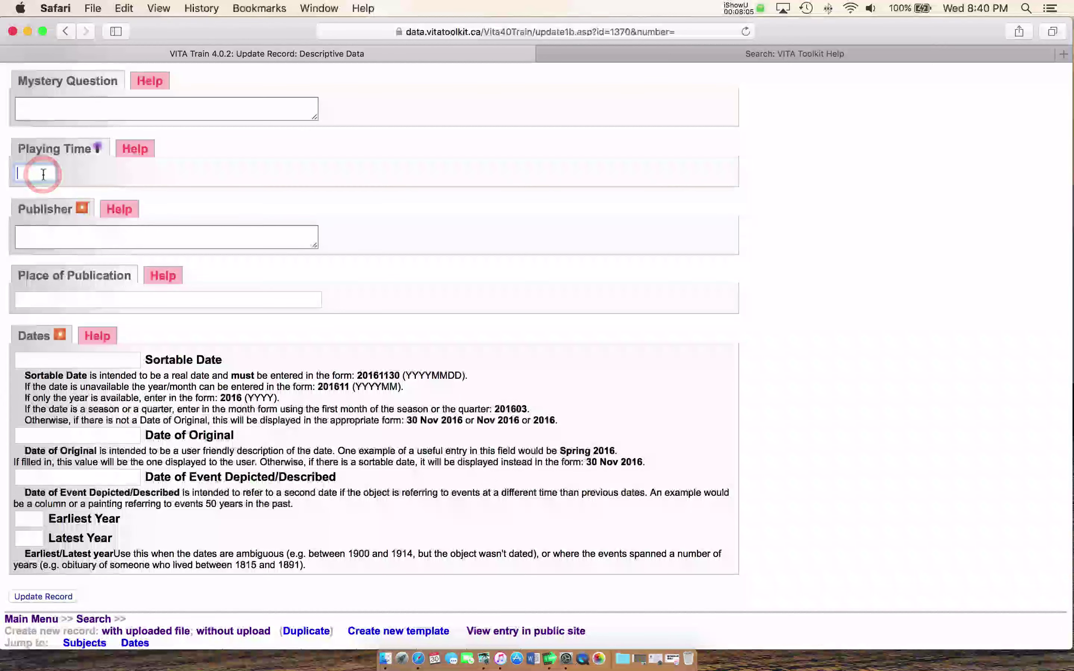
text(h)
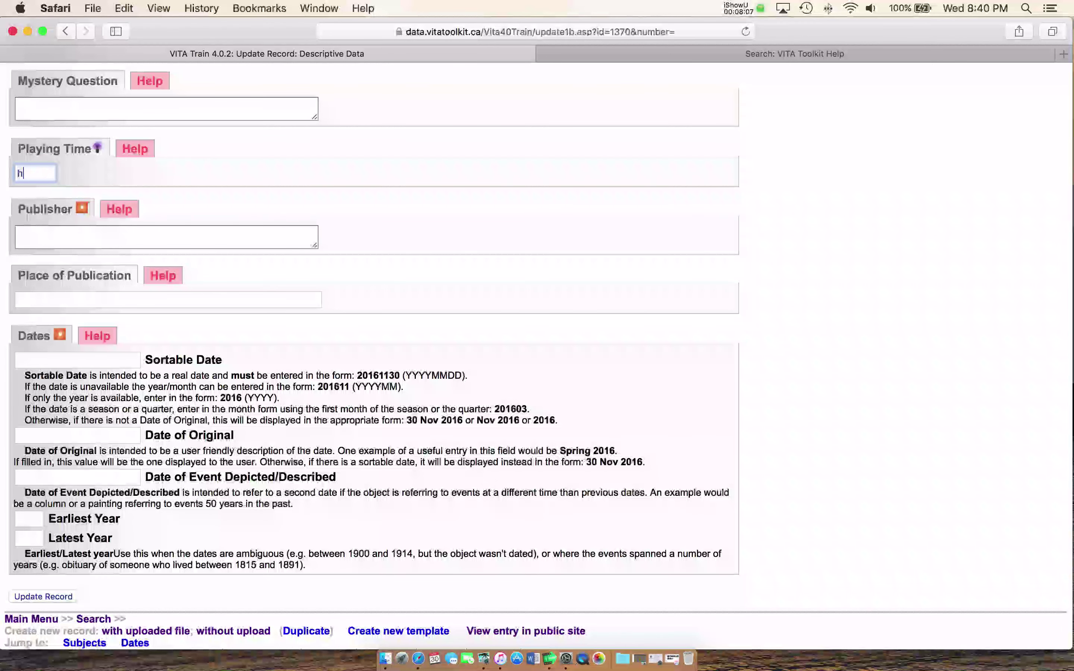
text(h:mm:ss)
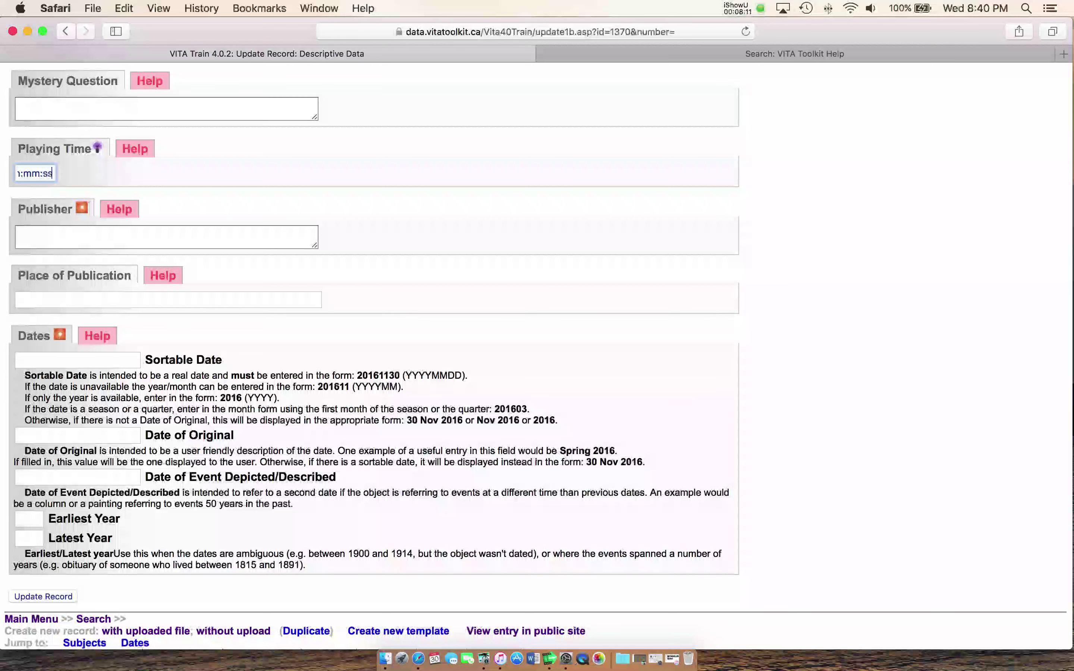
scroll(537, 355, down, 2)
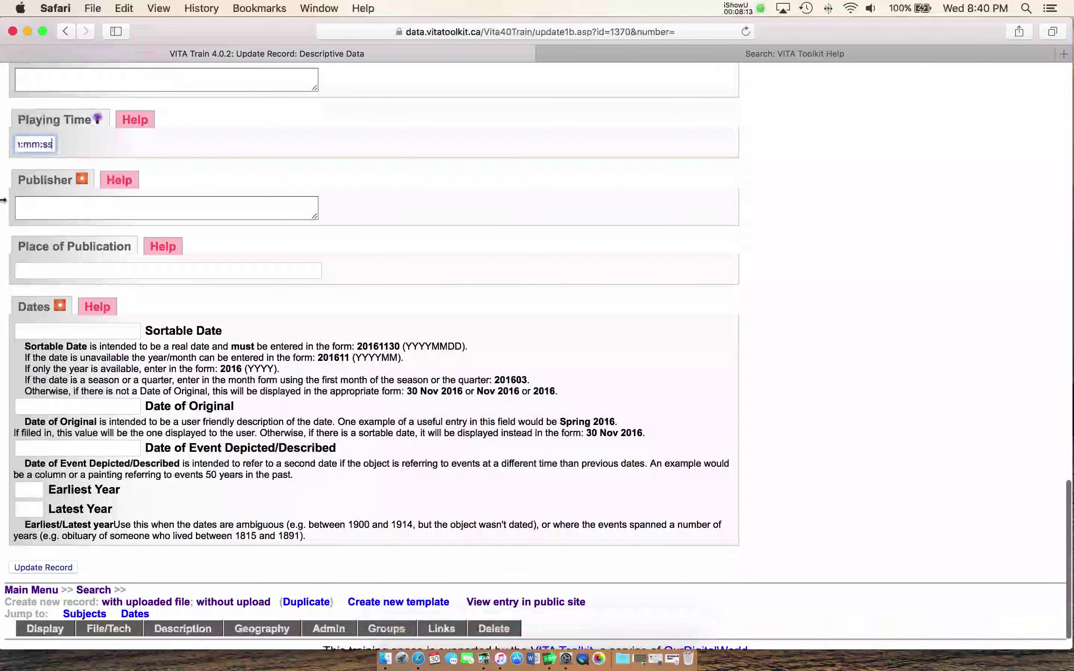
- Enter July 12, 1987 as the Date of Original and save the descriptive data
scroll(246, 252, down, 2)
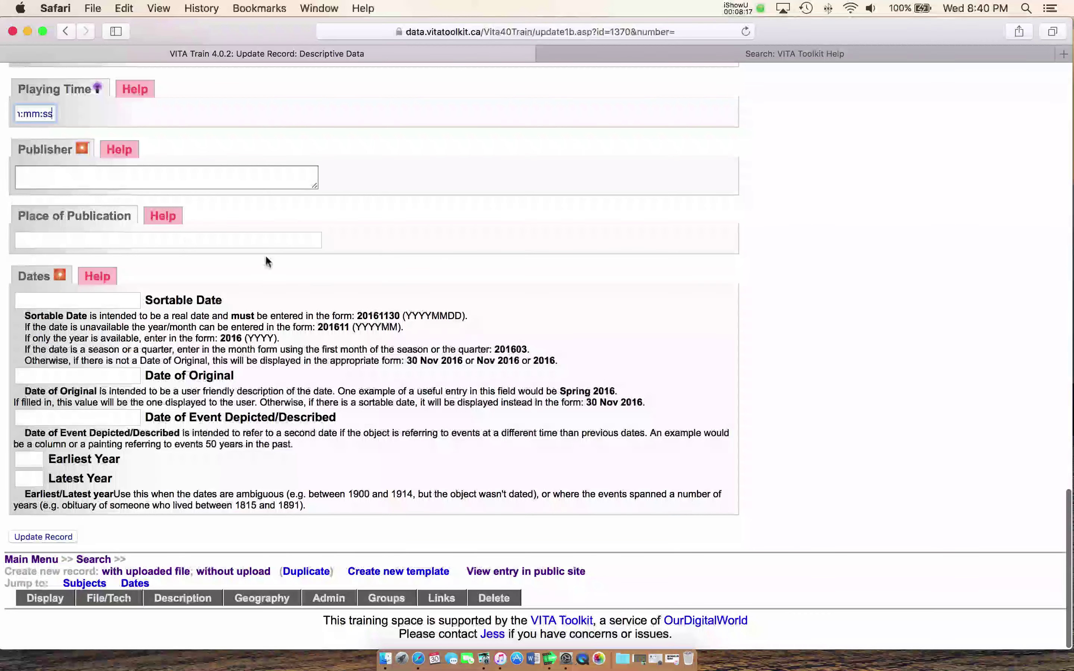
click(115, 377)
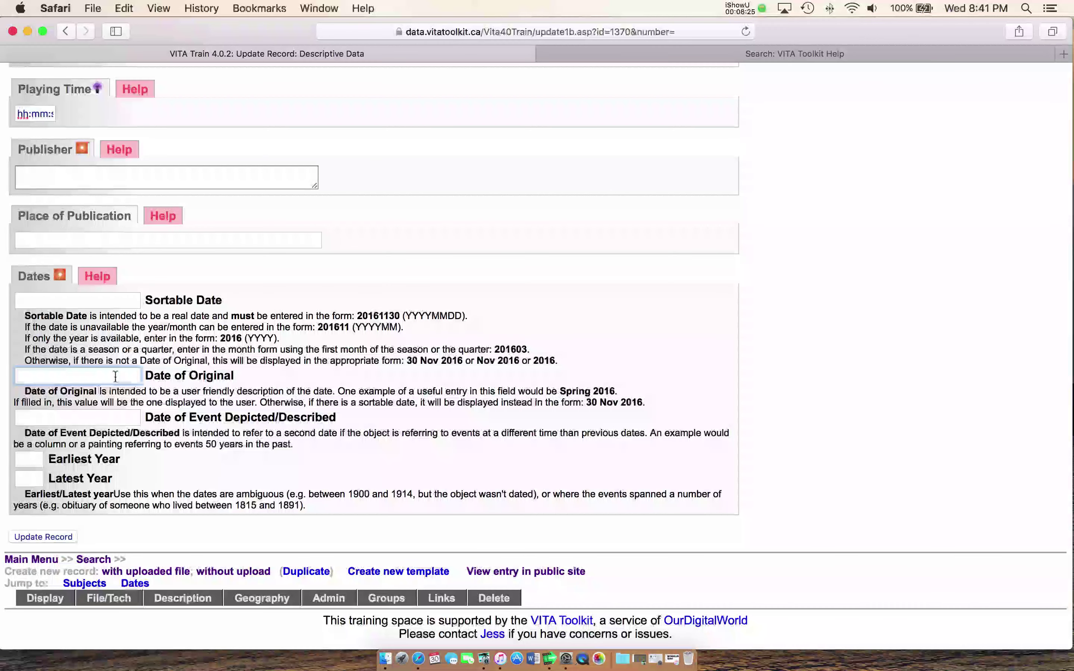
text(July 12, 1987)
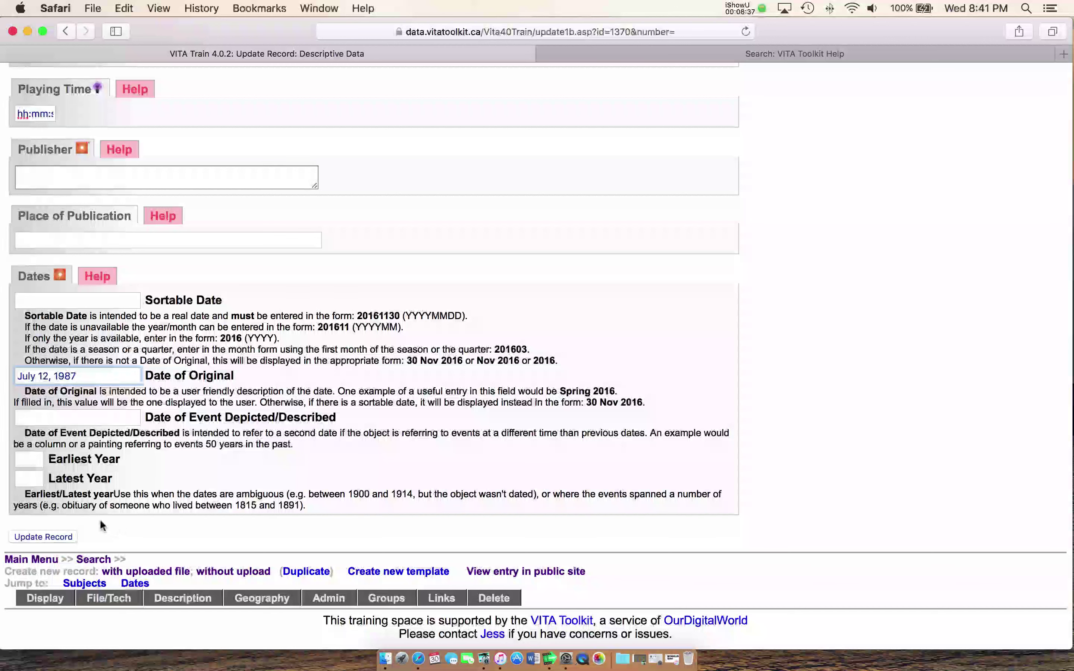
click(32, 538)
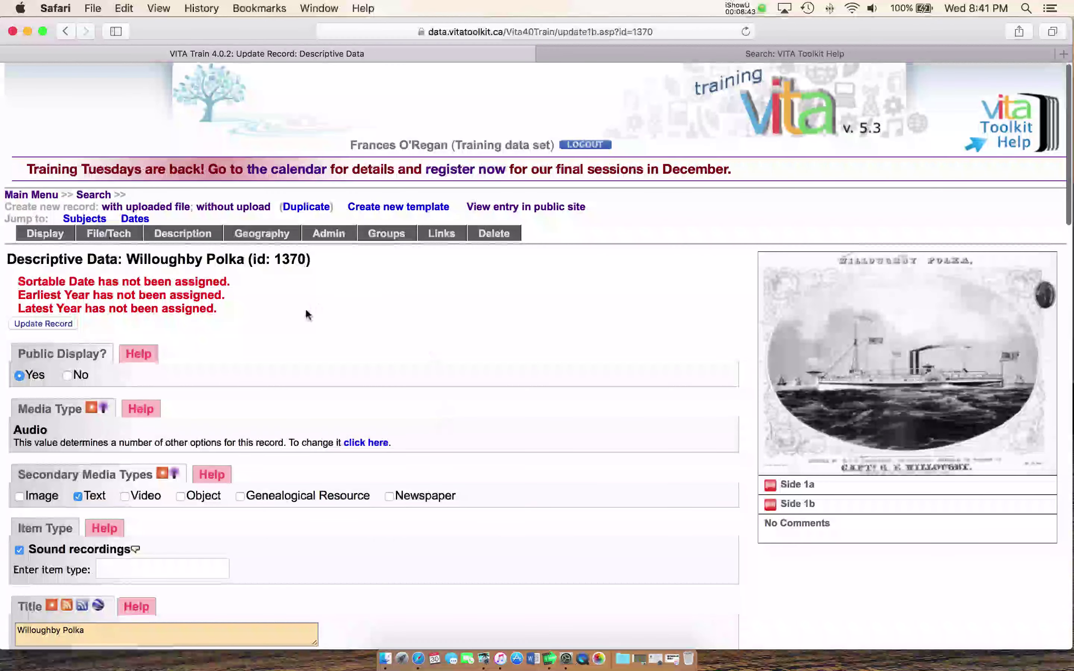
- View the record's entry in the public site, check its audio player, transcription and descriptive fields, and close the entry
click(555, 208)
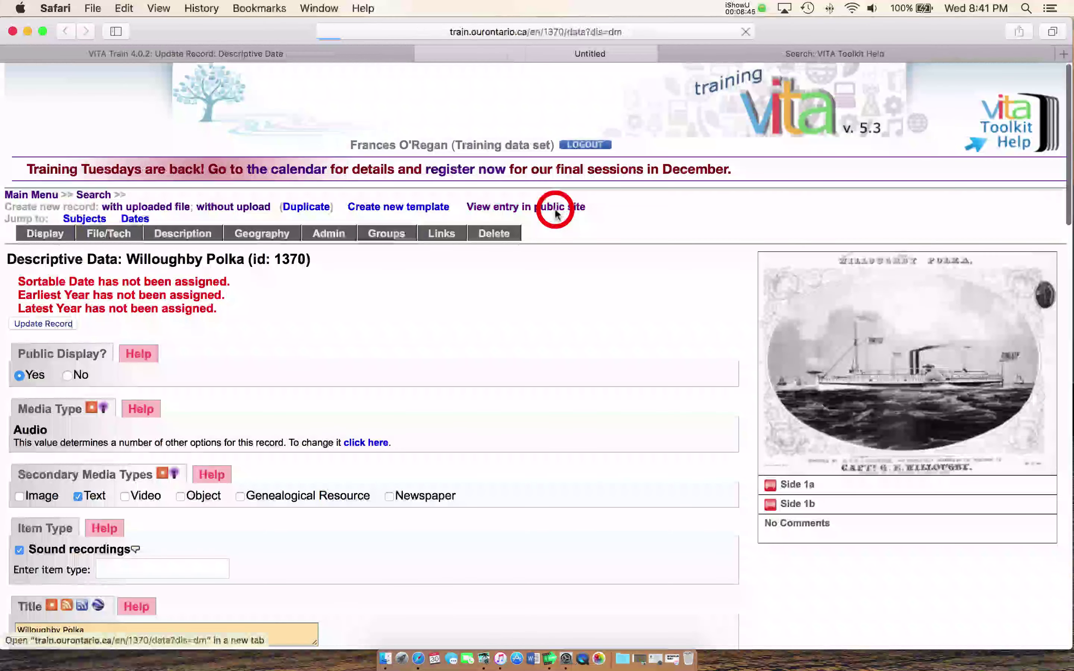
scroll(551, 227, down, 3)
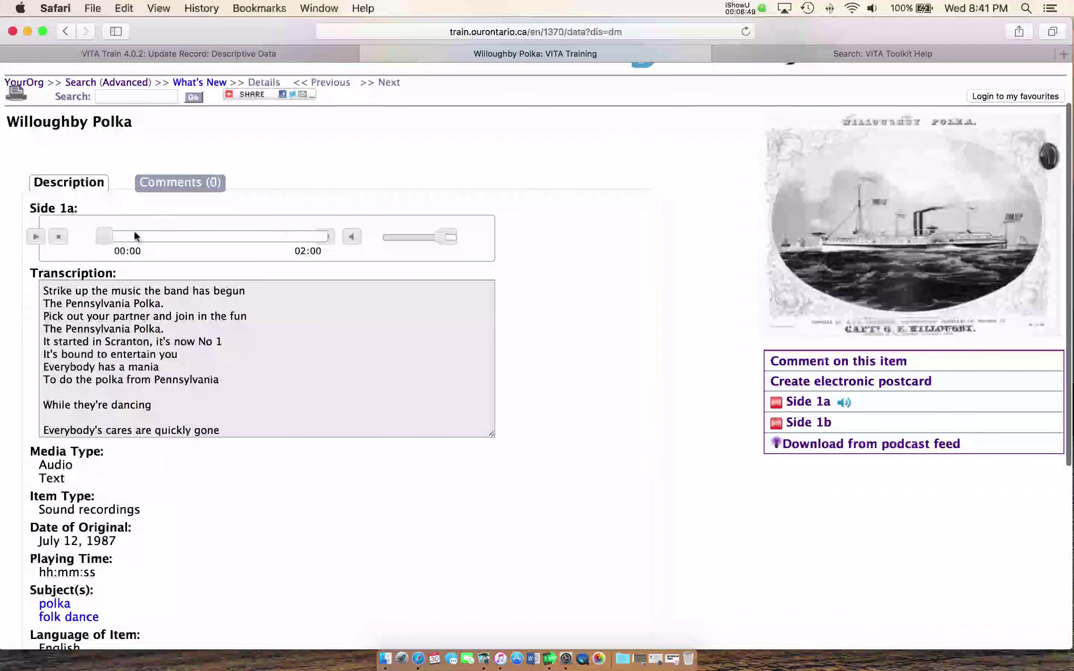
scroll(553, 298, down, 5)
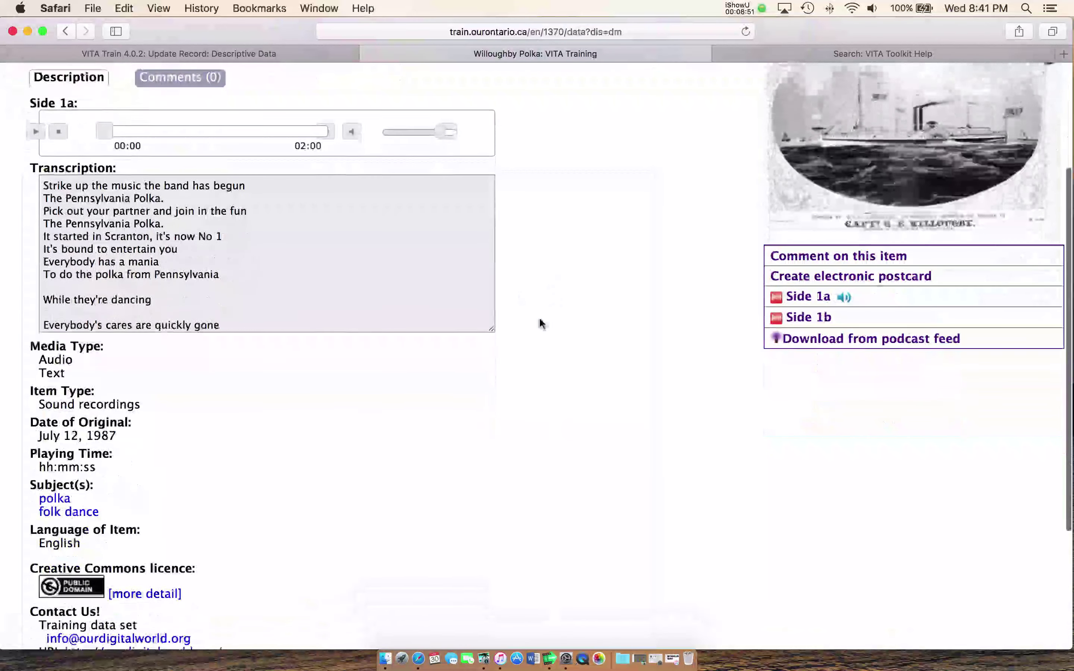
scroll(168, 350, down, 8)
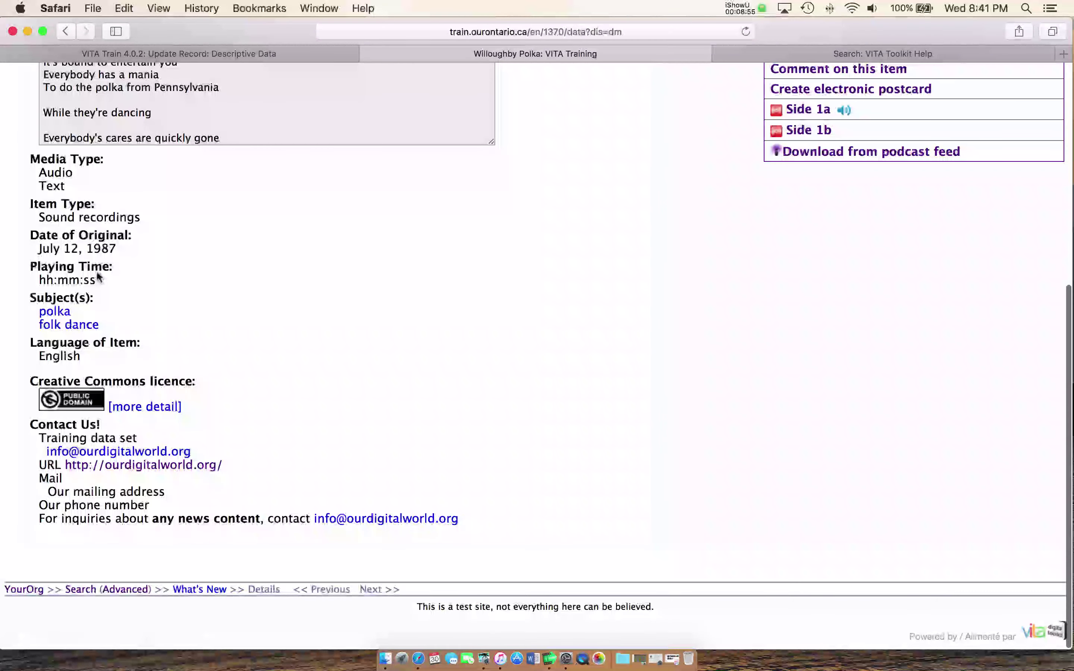
scroll(297, 424, up, 15)
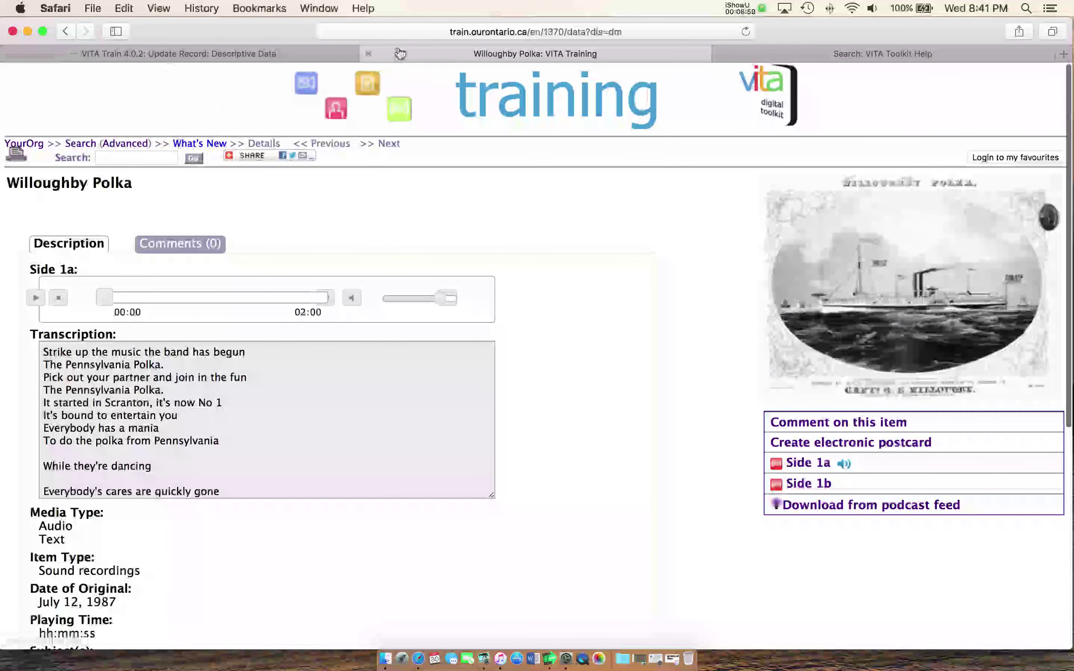
click(369, 52)
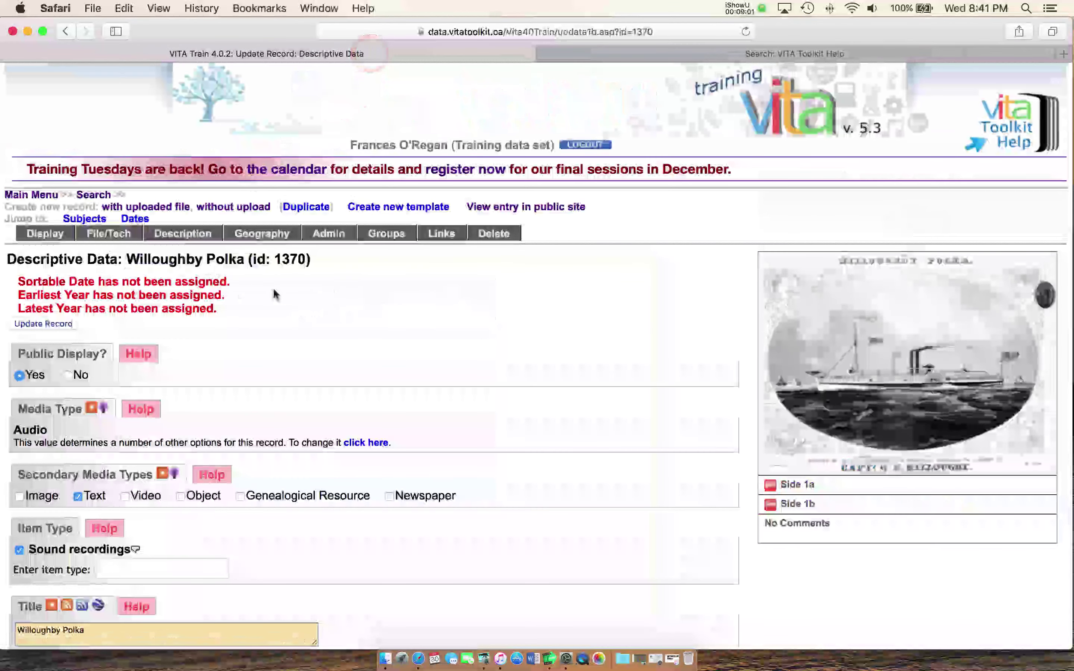
- In the record's geographic data, clear the Illinois United States place constraint and constrain the place search to Ontario, Canada
click(270, 235)
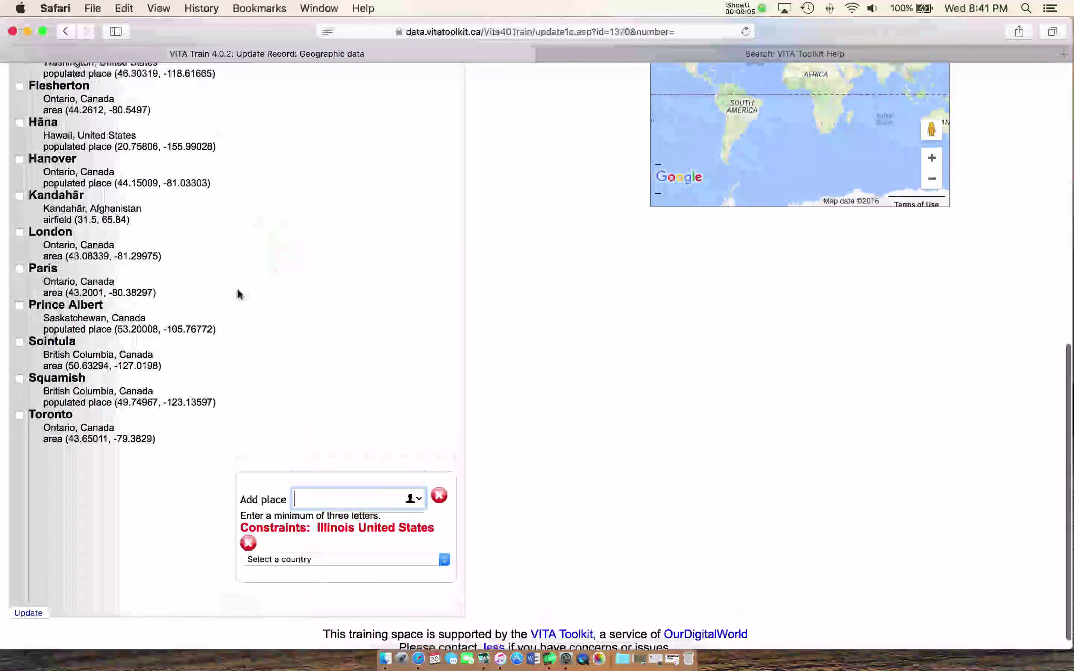
scroll(238, 290, up, 4)
scroll(238, 290, down, 4)
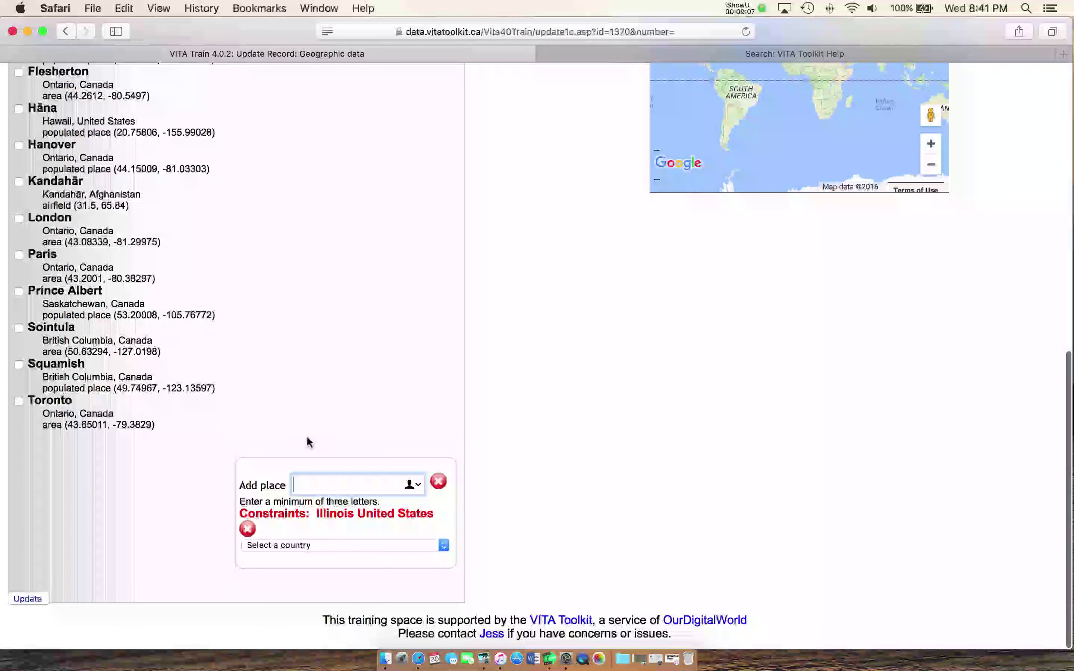
click(247, 528)
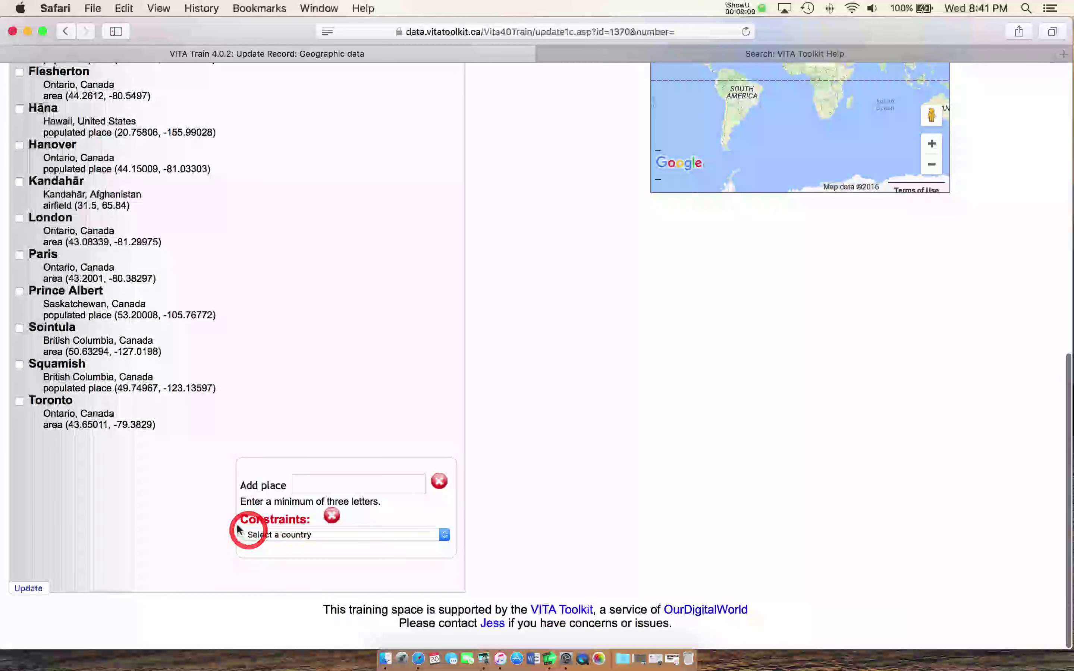
click(339, 536)
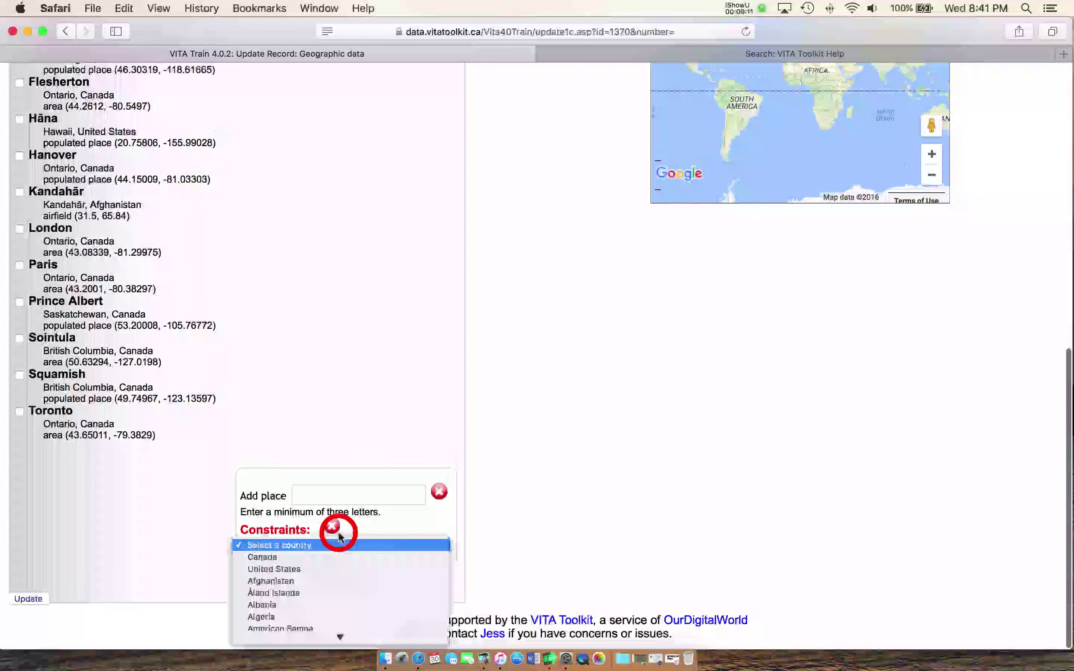
click(338, 558)
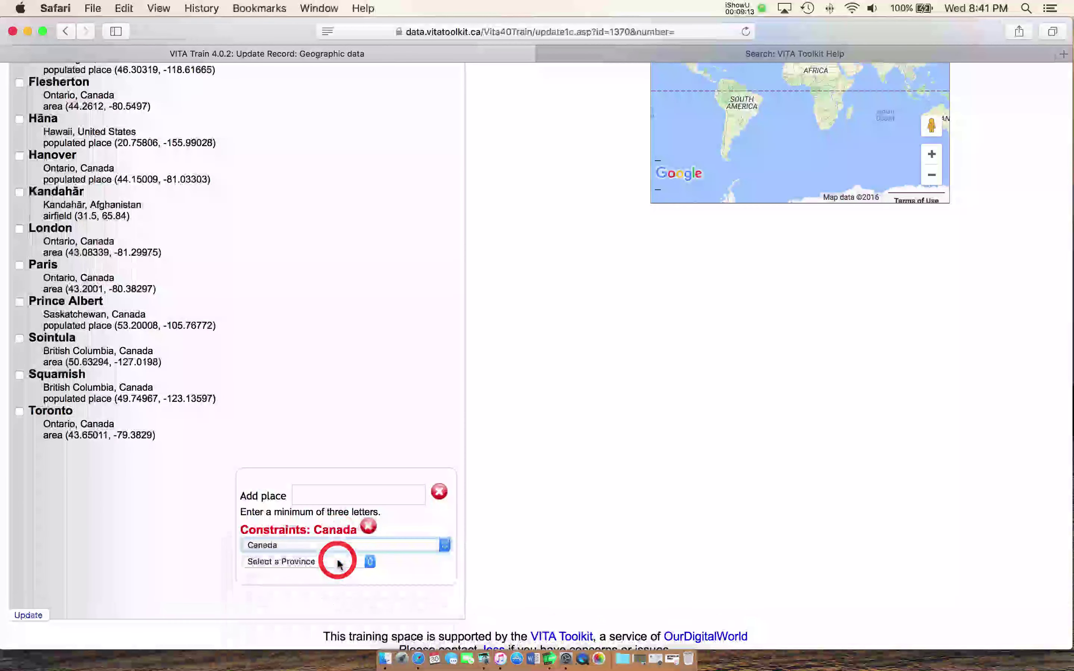
click(333, 562)
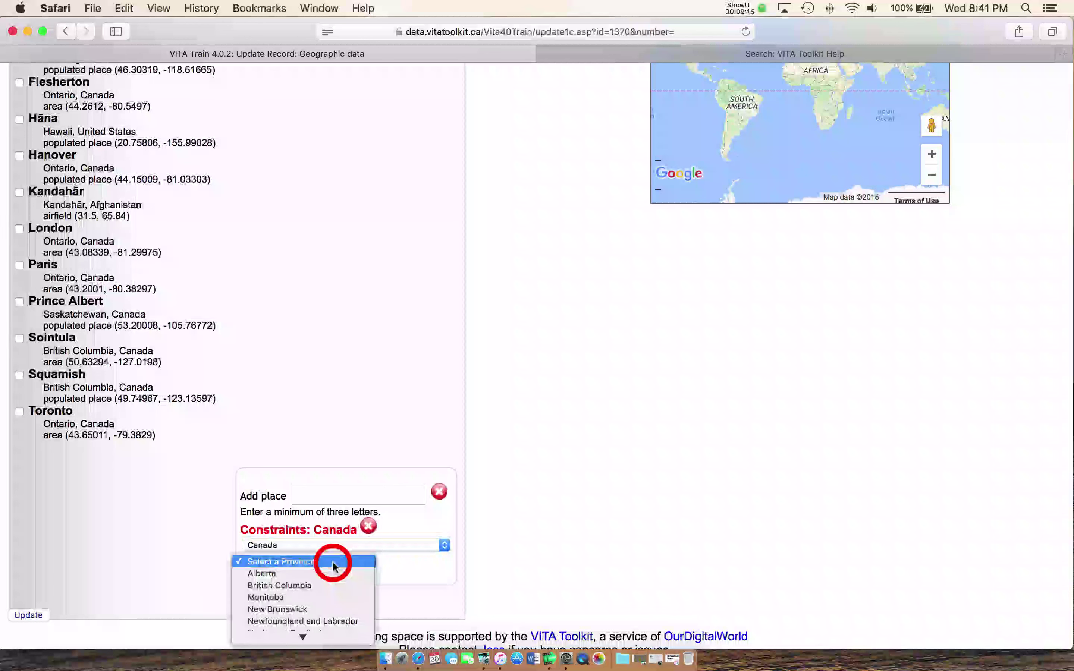
click(321, 589)
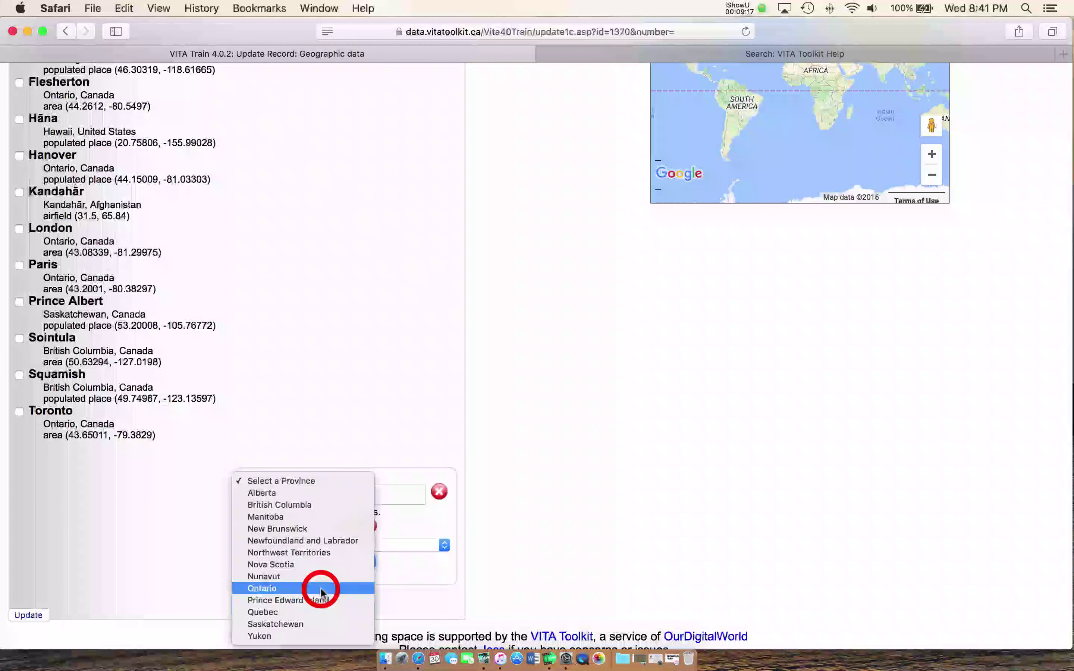
- Add Willoughby, Ontario as the record's geographic location and save the geographic data
click(343, 495)
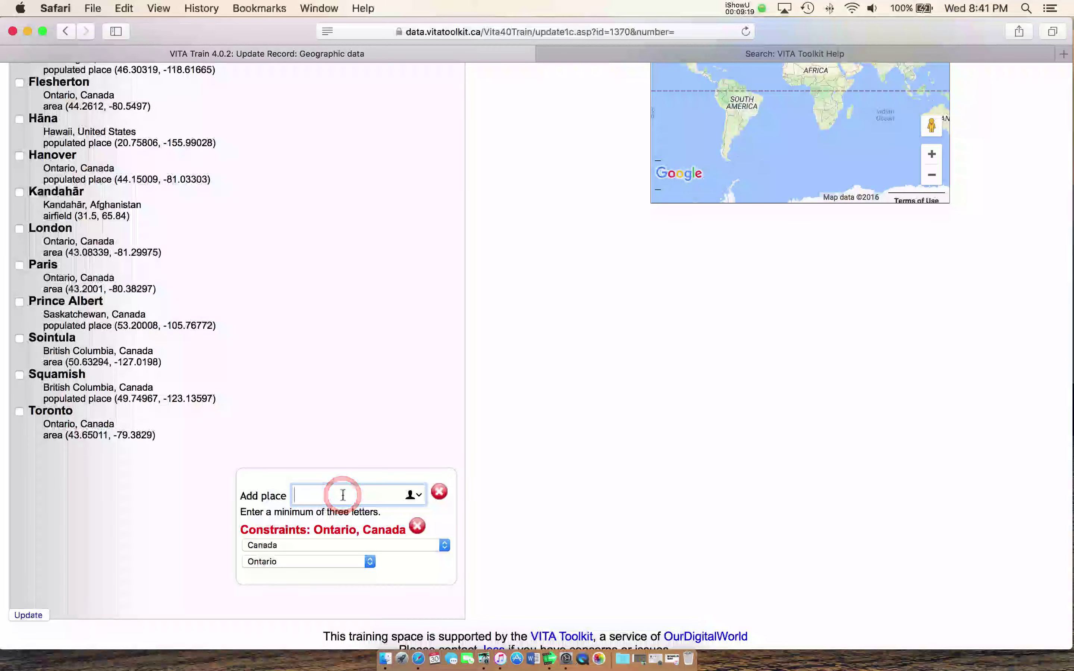
text(Willo)
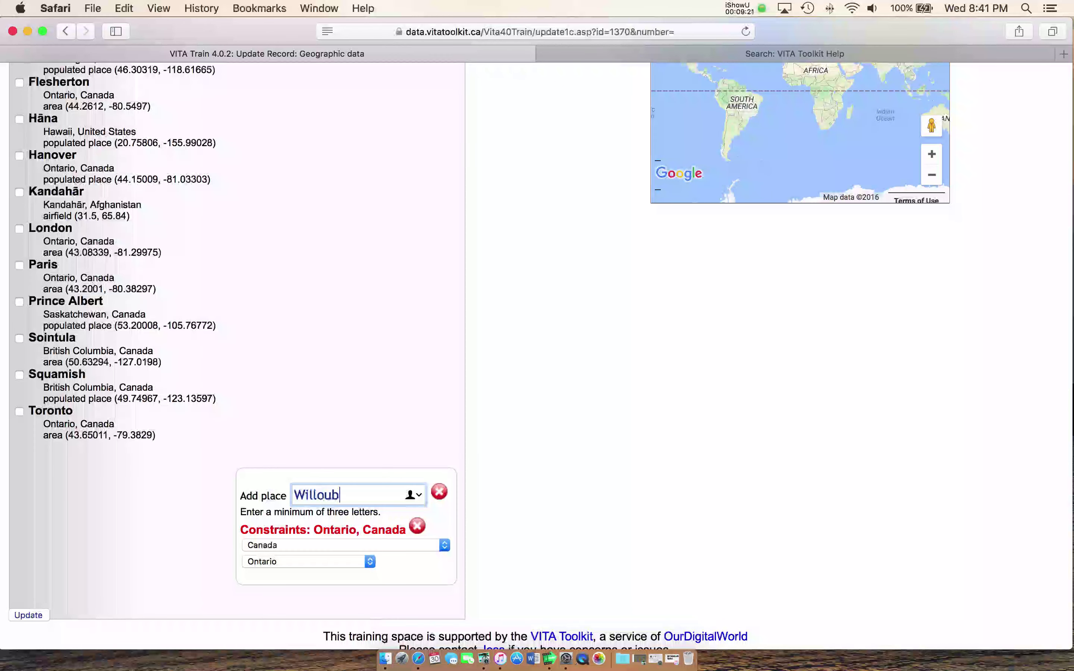
text(ub)
key(BackSpace)
text(ghb)
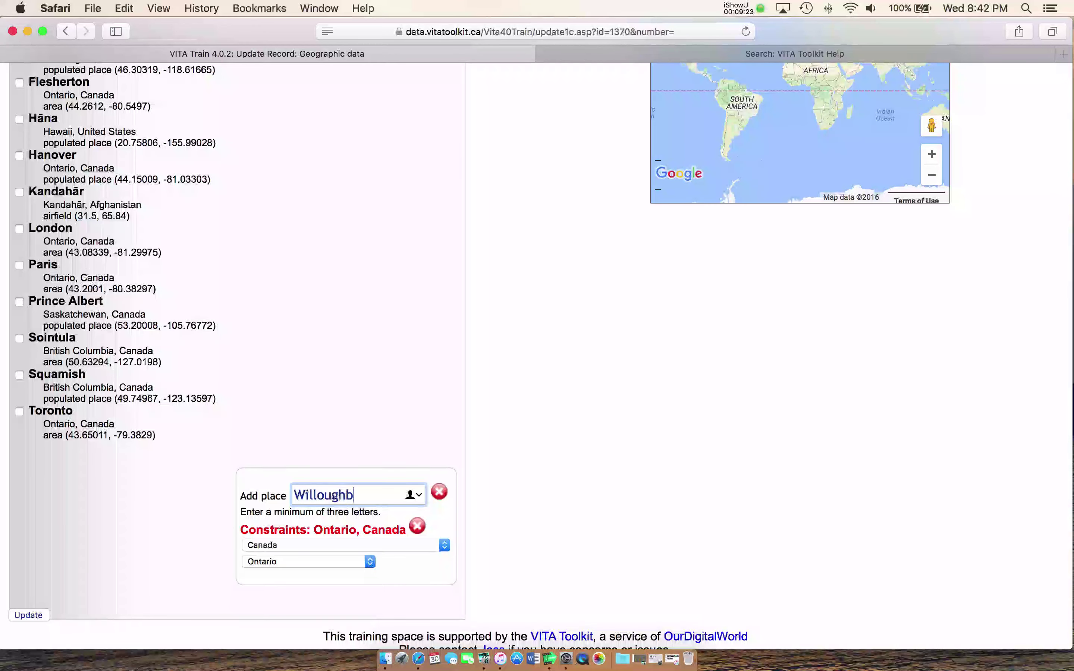
text(y)
click(380, 523)
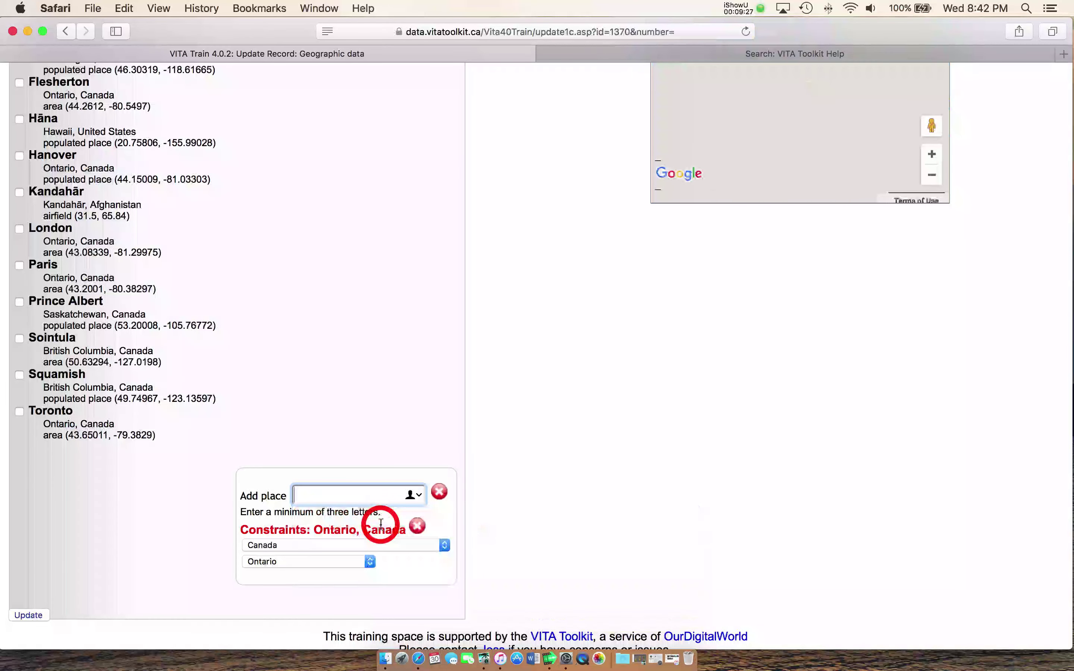
scroll(380, 525, up, 1)
scroll(105, 548, down, 2)
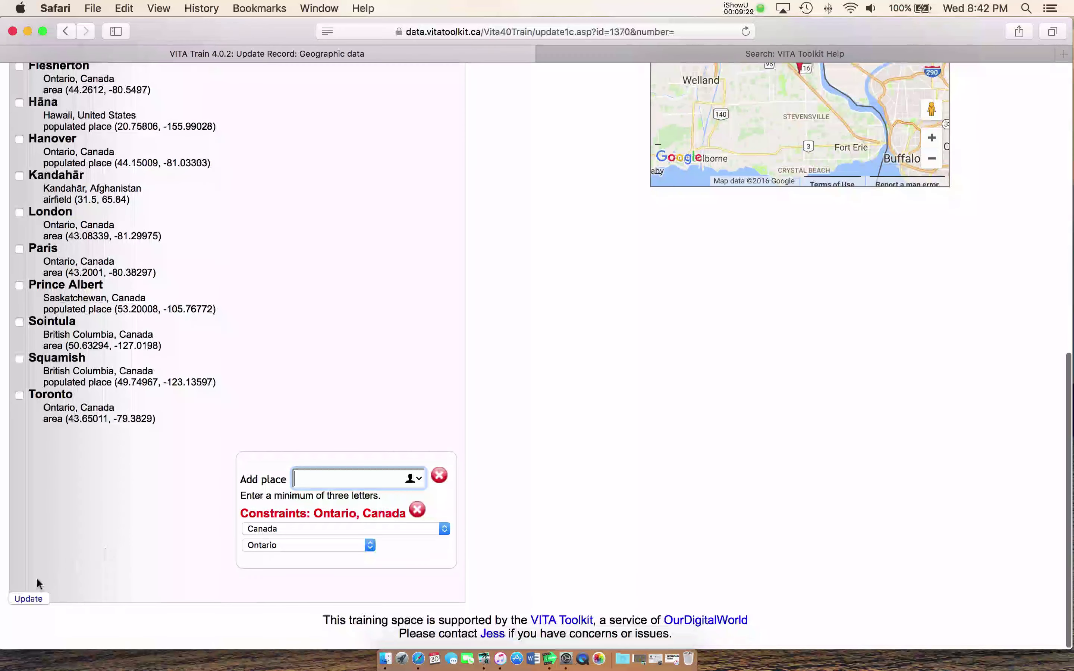
click(23, 602)
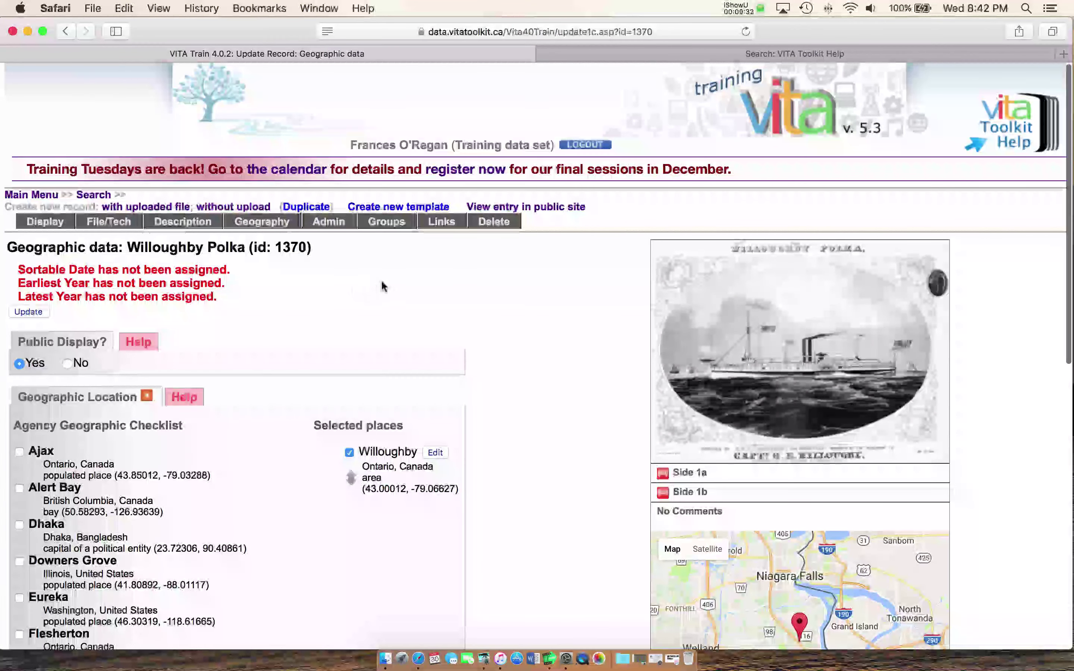
- Review the agency geographic checklist, the selected place and its location on the map
scroll(311, 271, down, 5)
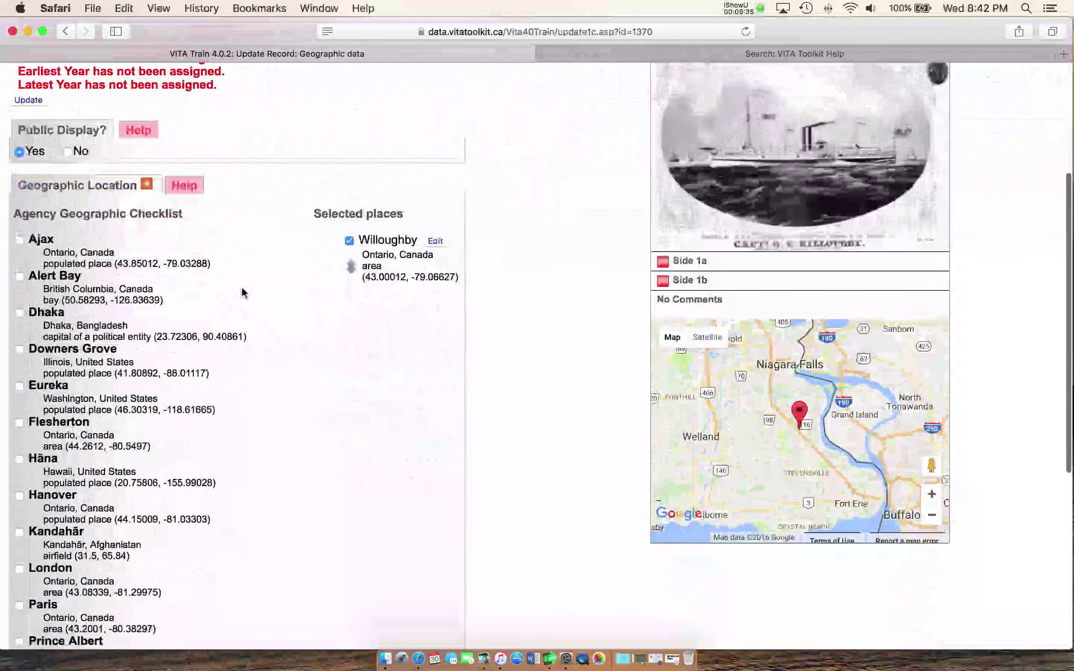
scroll(243, 292, down, 2)
scroll(272, 288, down, 3)
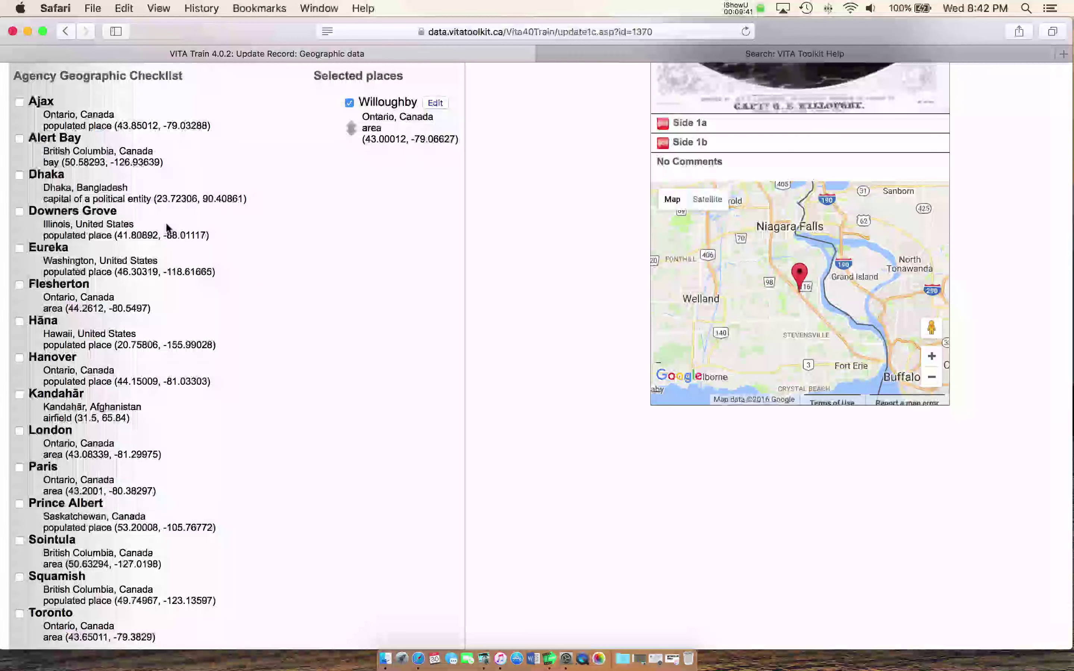
scroll(159, 355, up, 6)
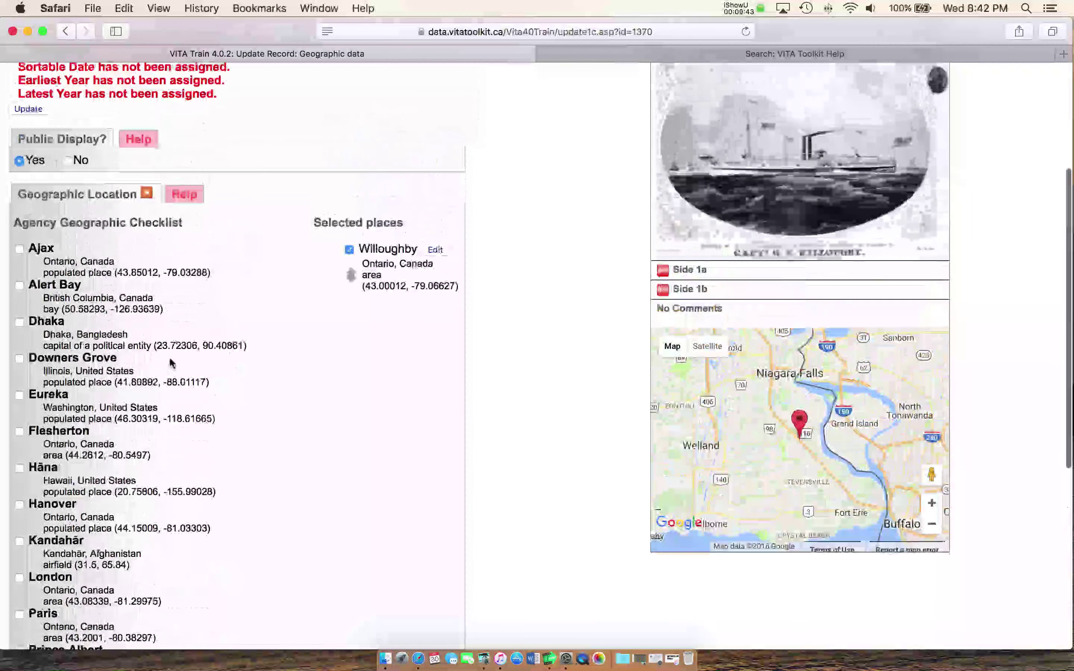
scroll(249, 359, up, 5)
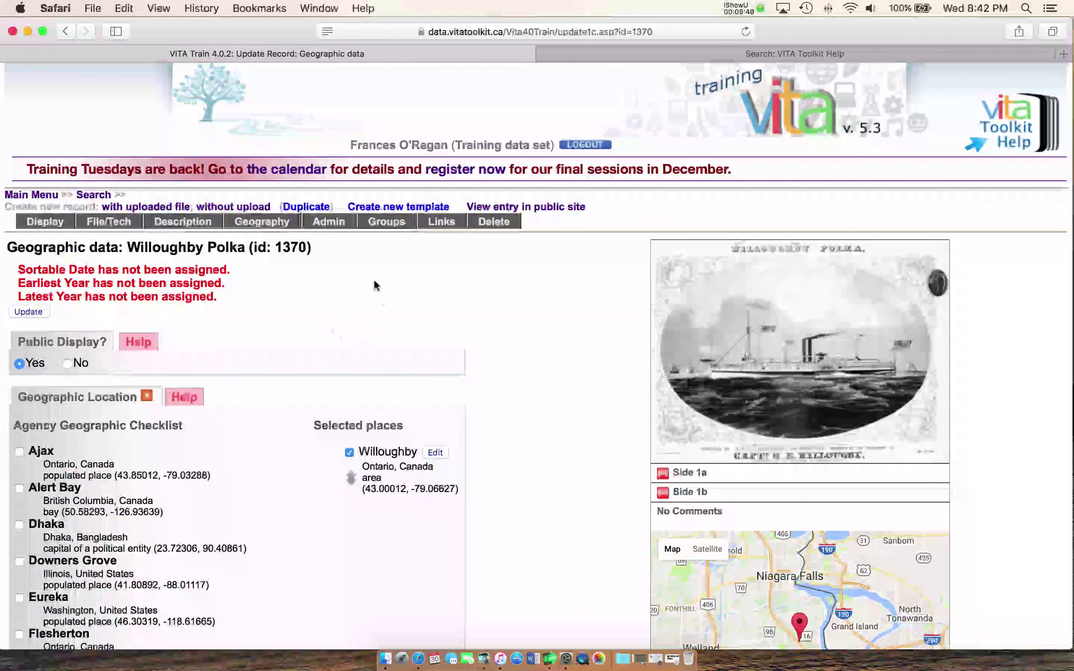
- Look through the record's administrative data, from the dates and local identifier down to the licence and copyright fields
click(334, 229)
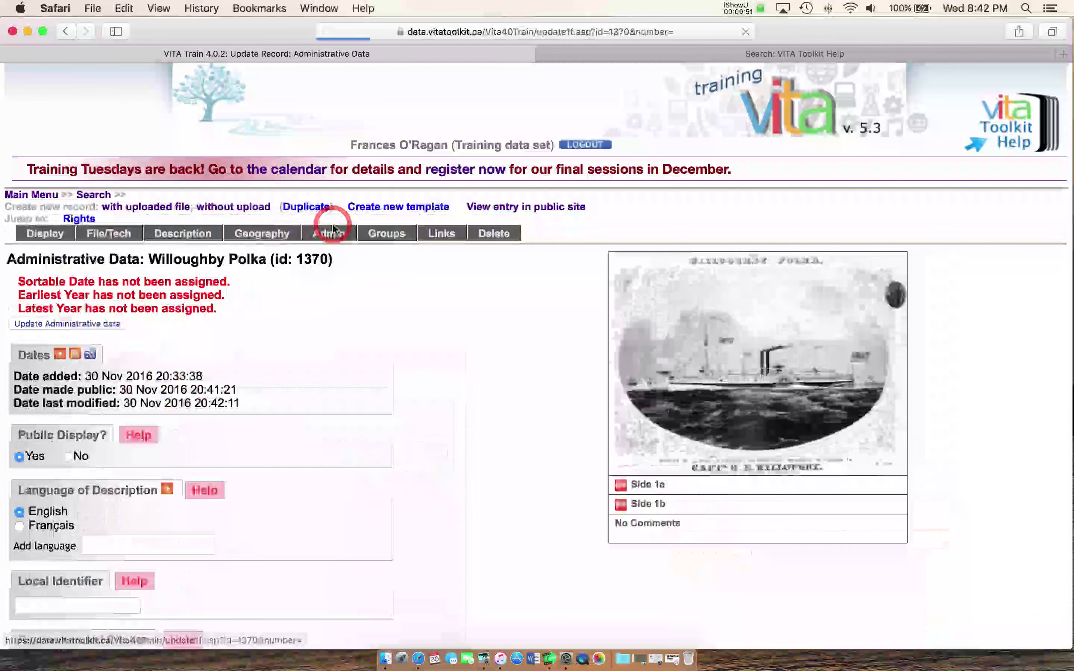
scroll(331, 266, down, 1)
scroll(329, 266, down, 5)
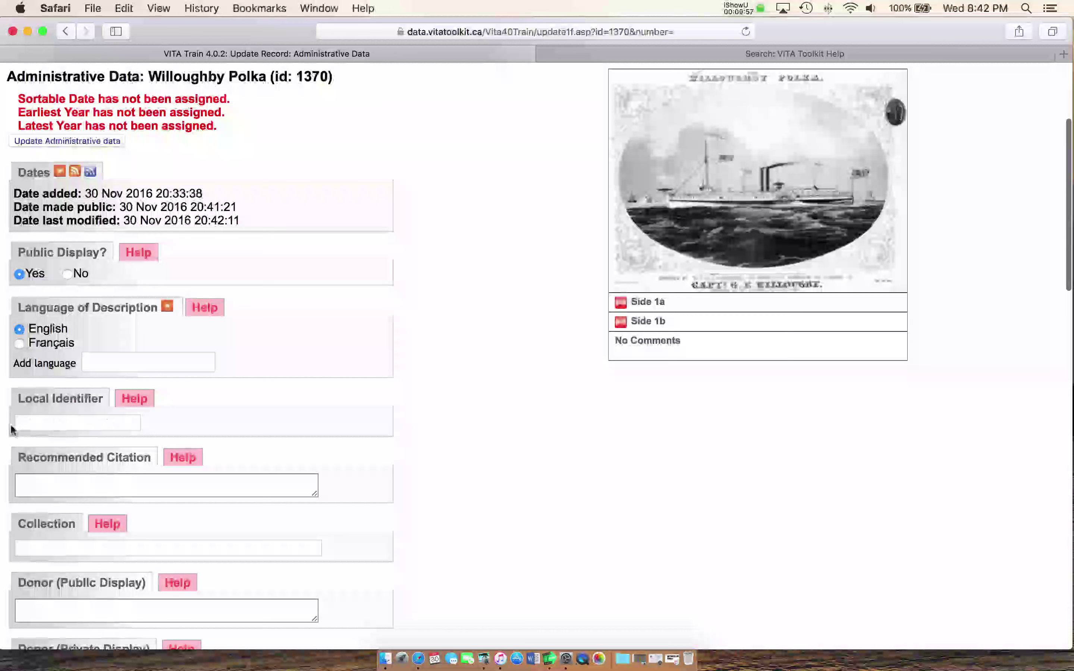
scroll(71, 421, down, 2)
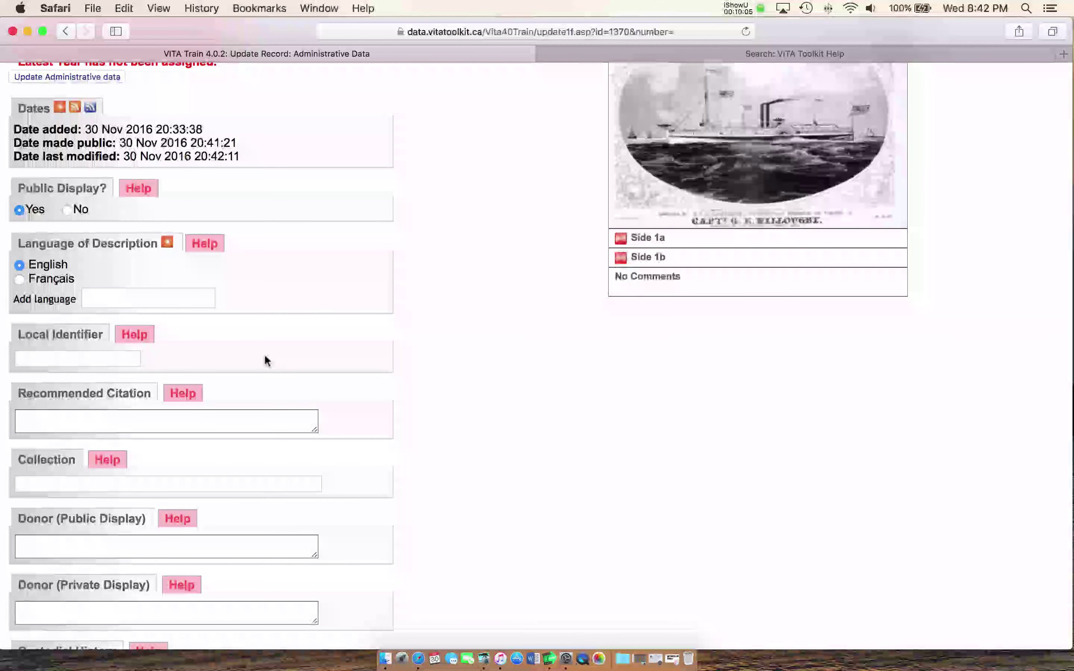
scroll(266, 360, down, 2)
scroll(361, 351, down, 7)
scroll(361, 350, down, 12)
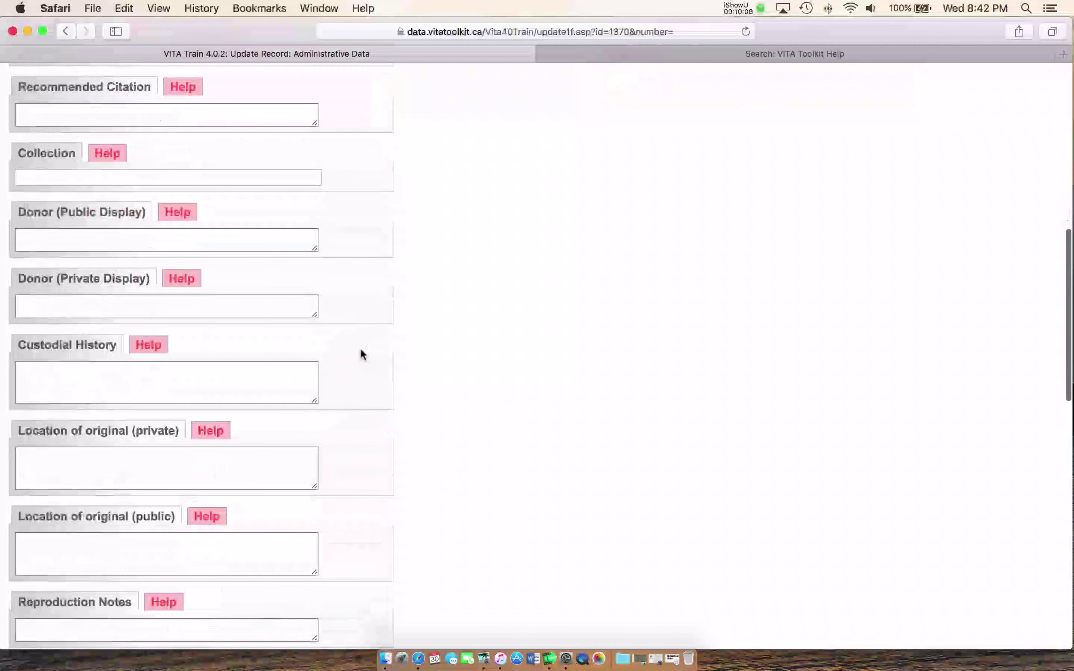
scroll(361, 354, down, 18)
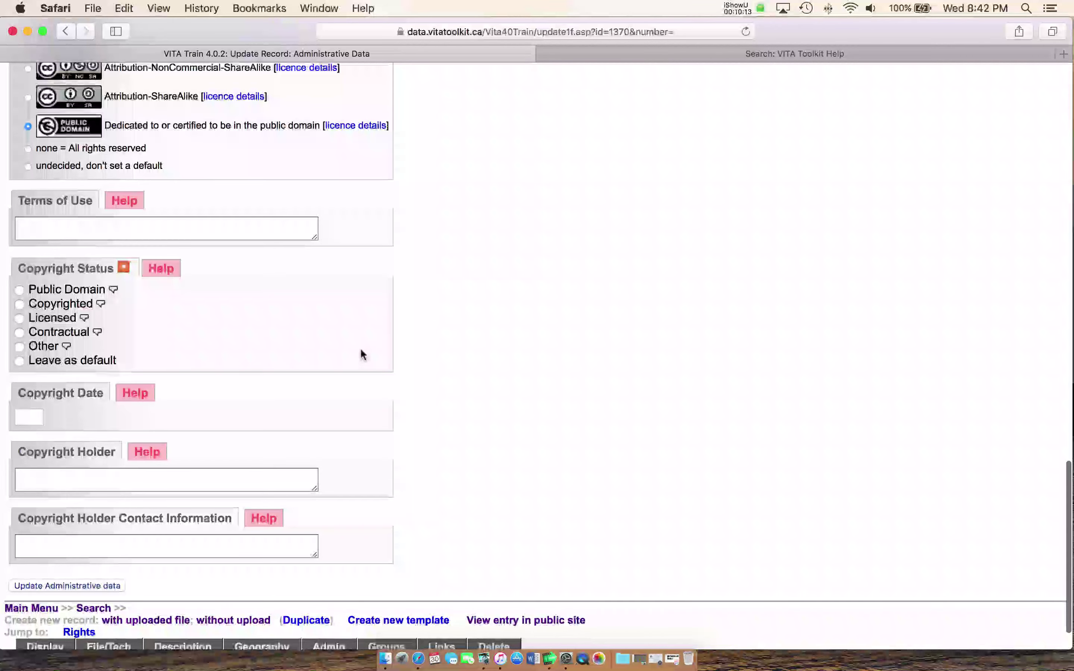
scroll(361, 354, up, 20)
scroll(360, 347, up, 20)
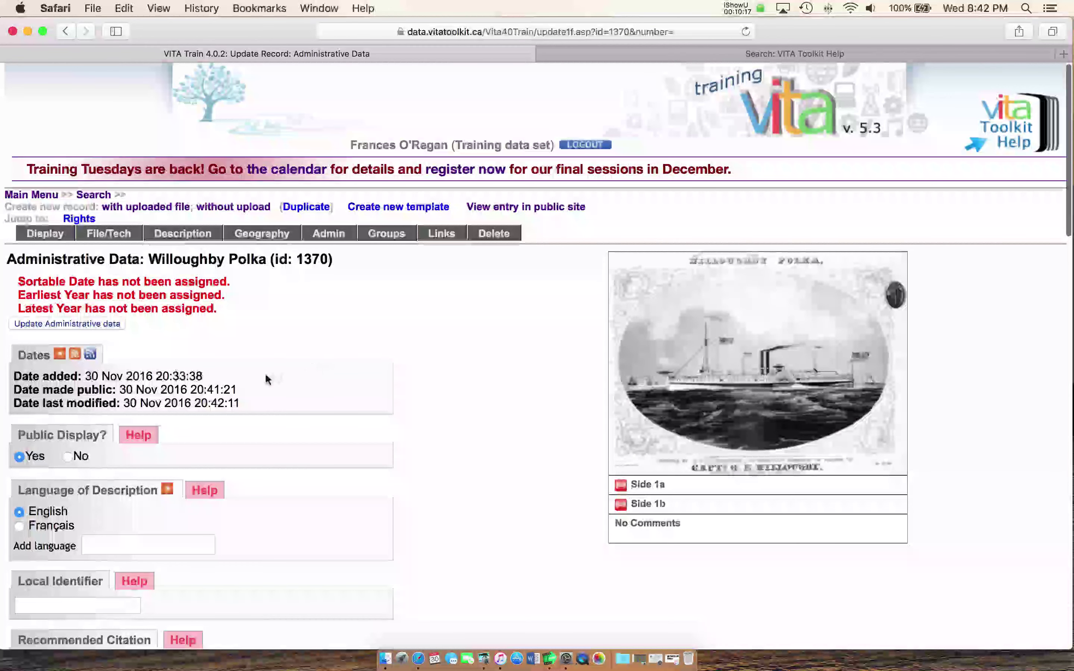
- Assign the Willoughby Polka record to the Audio Recordings group and save the group assignment
click(383, 236)
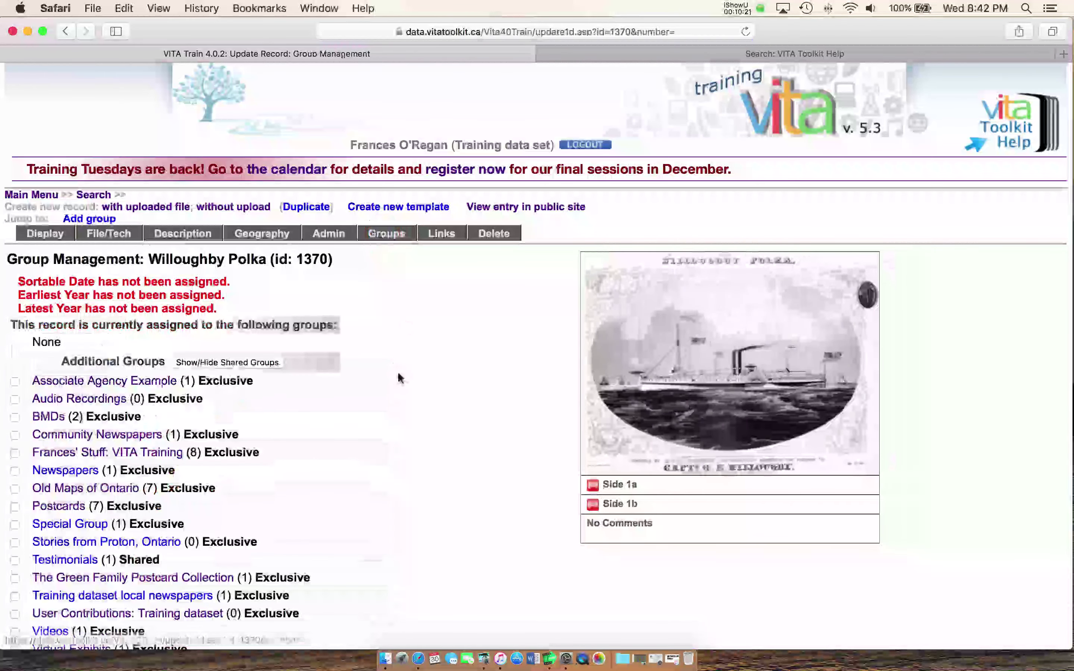
scroll(399, 371, down, 3)
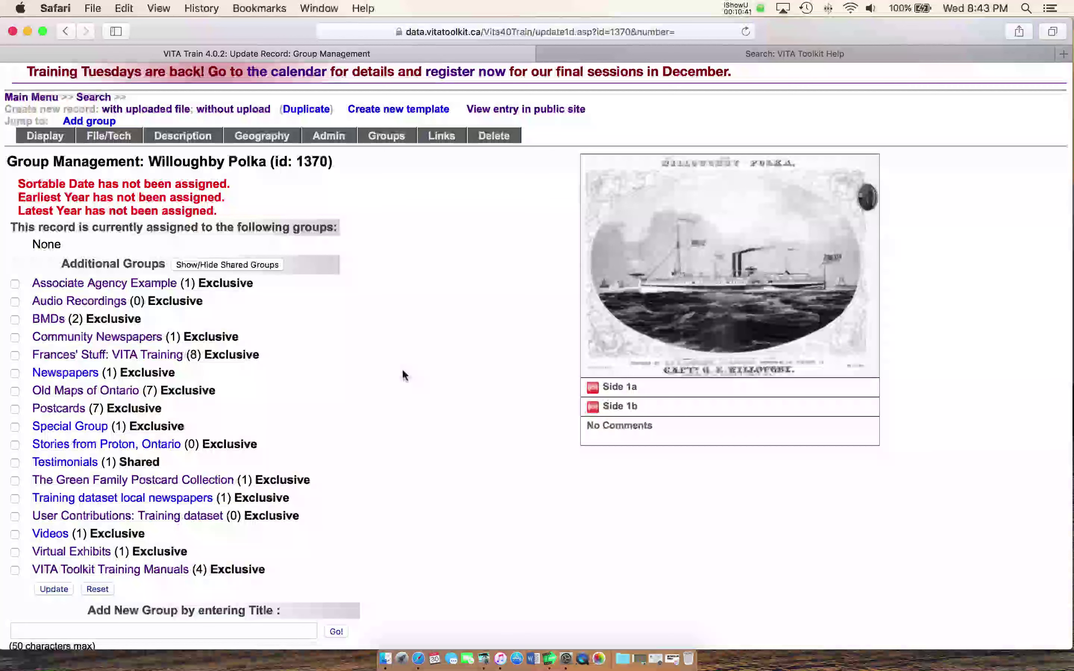
scroll(404, 375, down, 3)
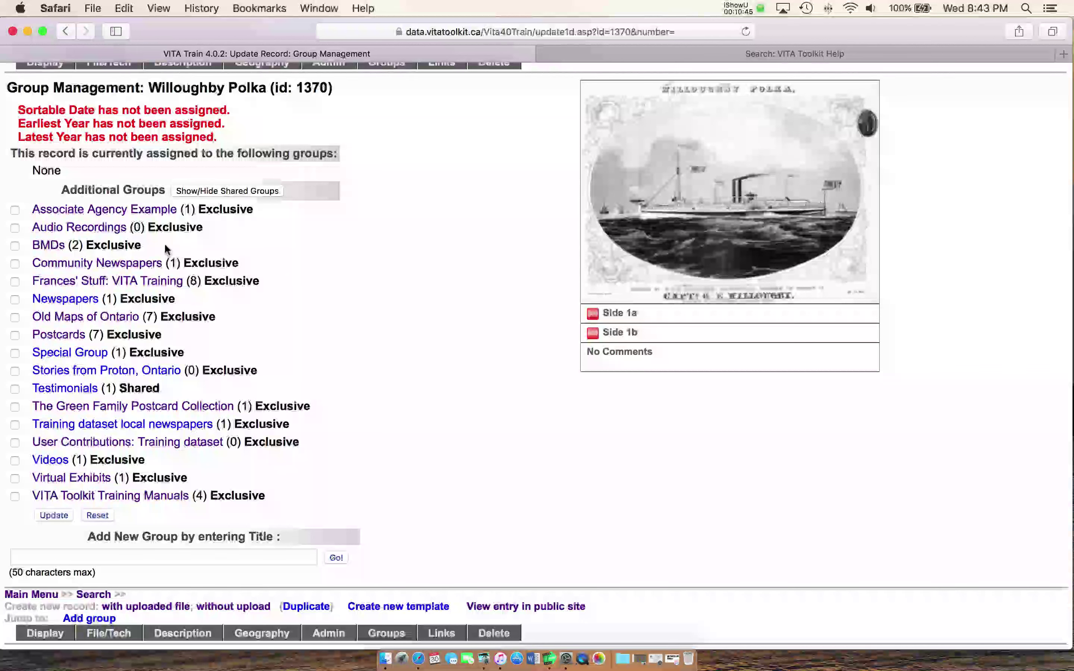
click(15, 228)
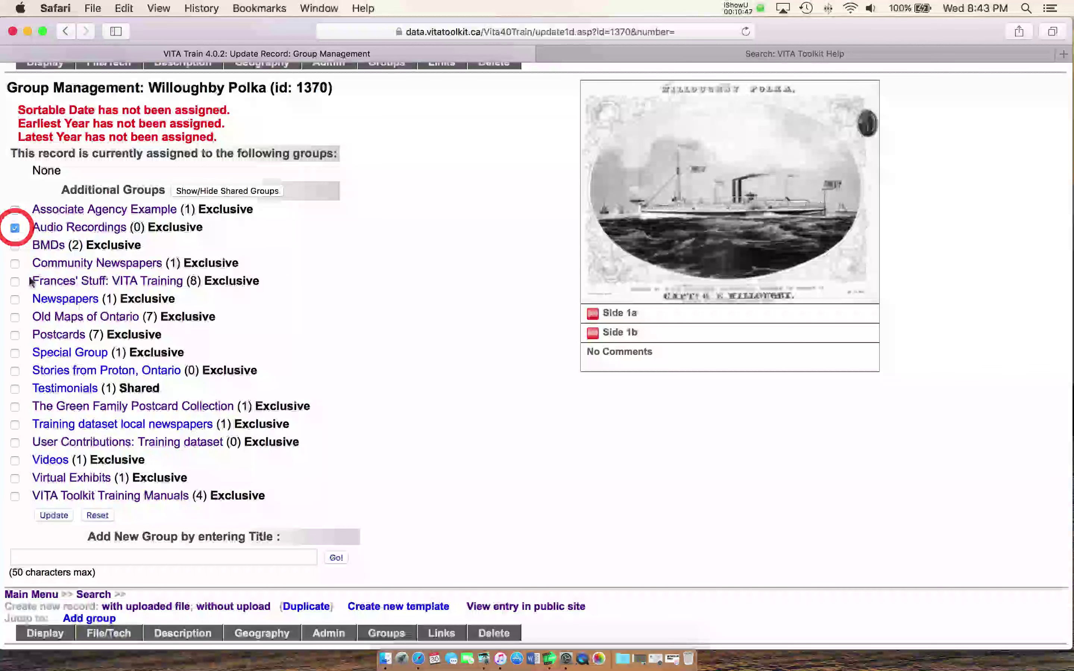
click(53, 517)
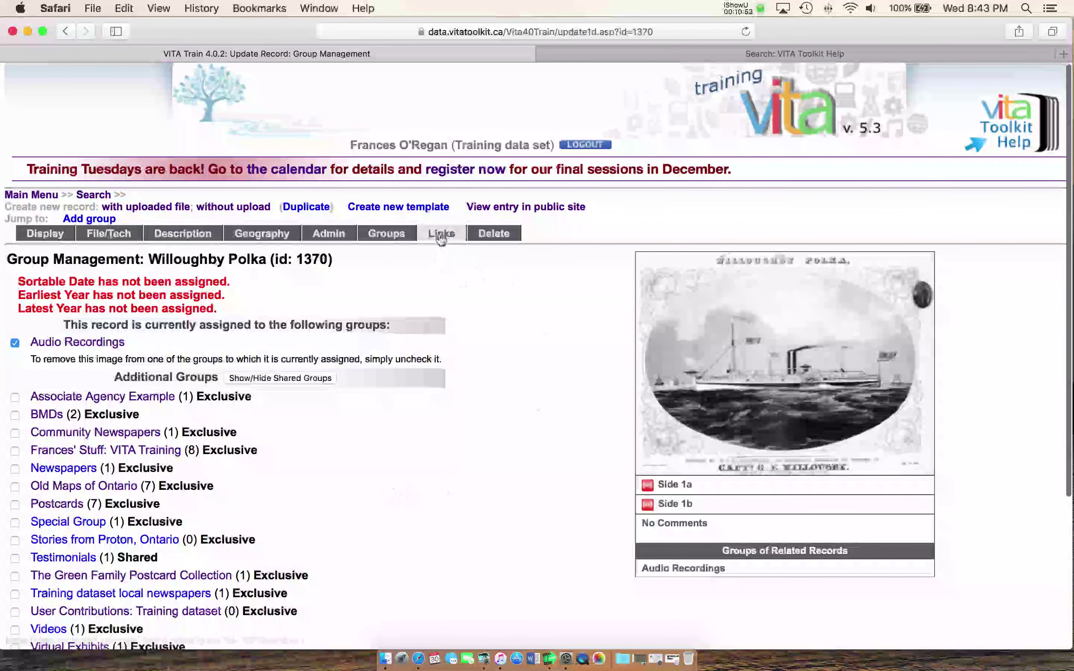
- Review the record's external link form and its deletion page, without adding a link or deleting the record
click(441, 233)
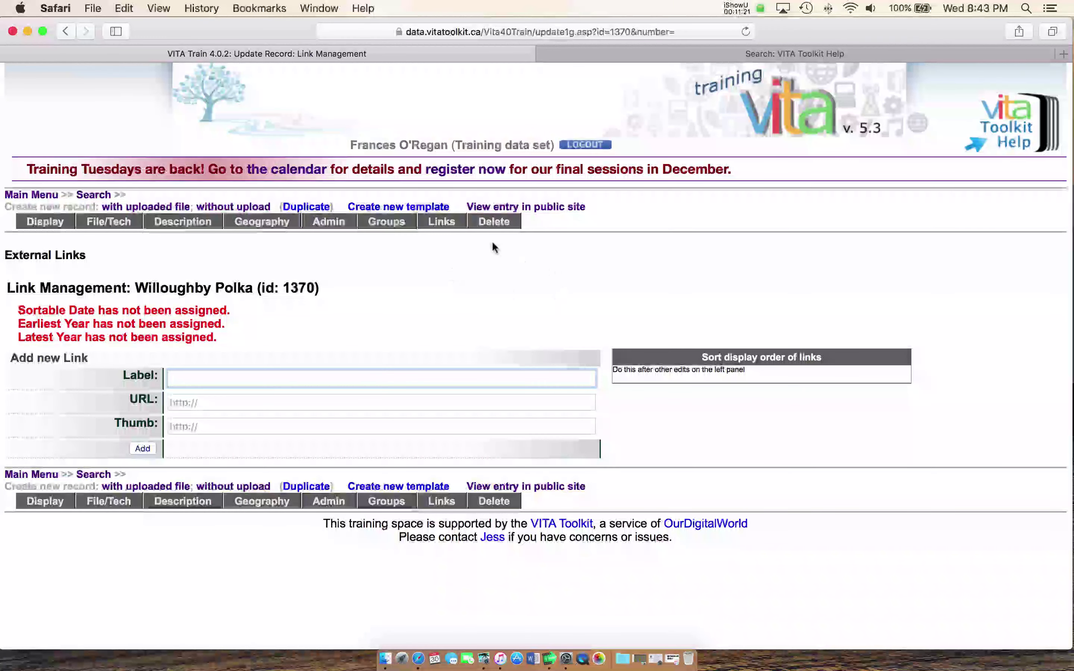
click(493, 227)
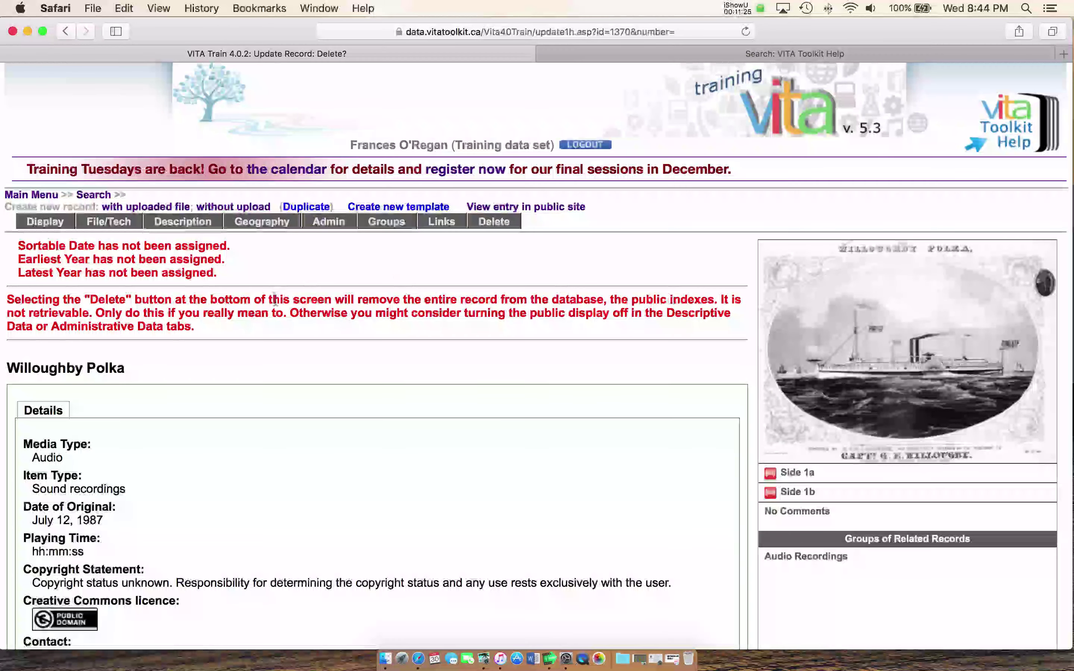
scroll(323, 324, down, 5)
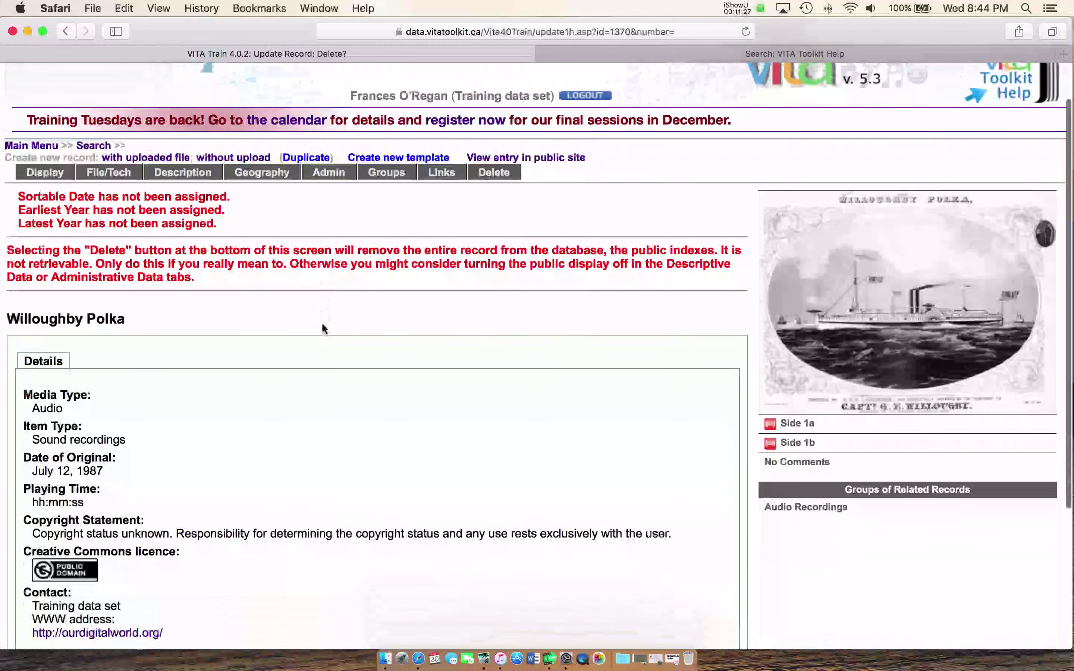
scroll(323, 328, down, 3)
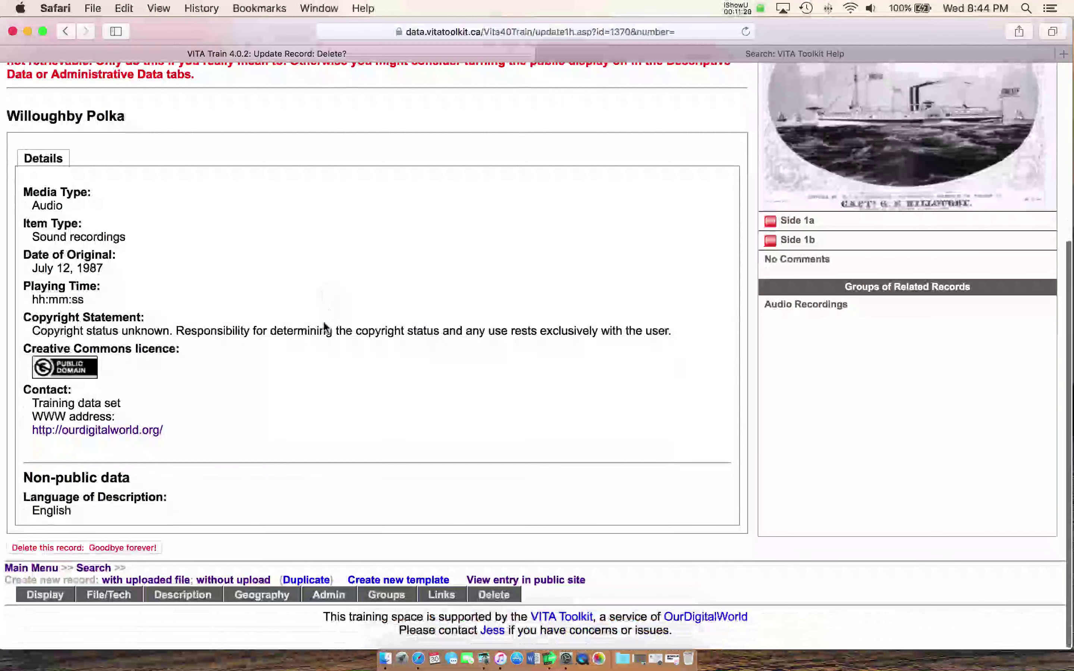
scroll(323, 328, up, 3)
scroll(323, 328, up, 5)
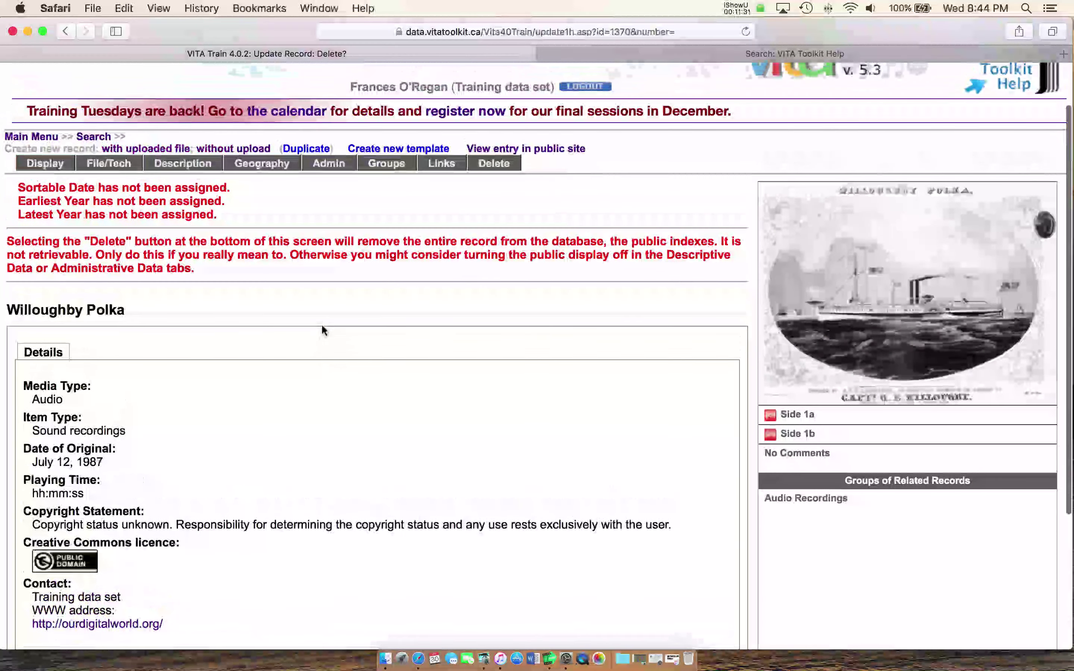
scroll(322, 330, up, 1)
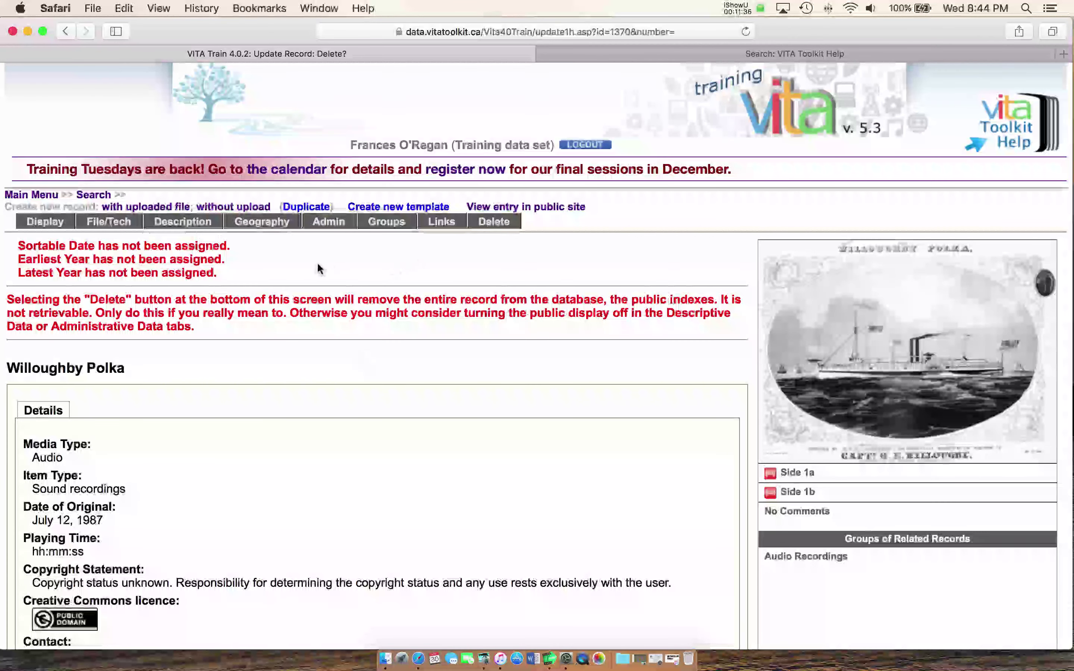
- Look through the Willoughby Polka entry on the public site, from the audio player to the map, and return to the editing page
click(564, 207)
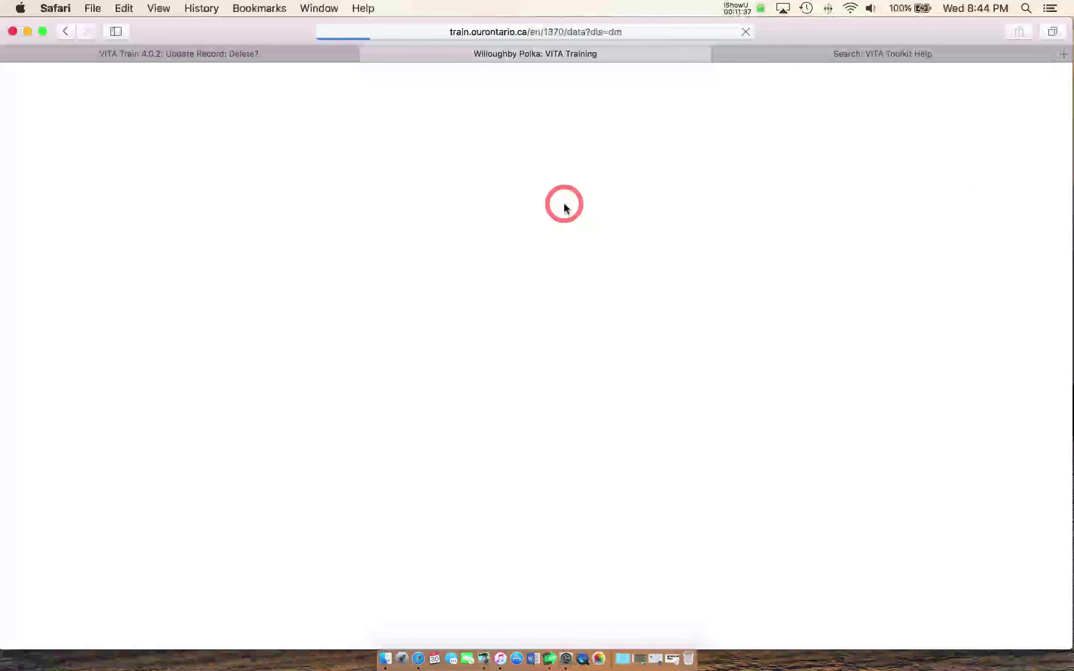
scroll(571, 247, down, 4)
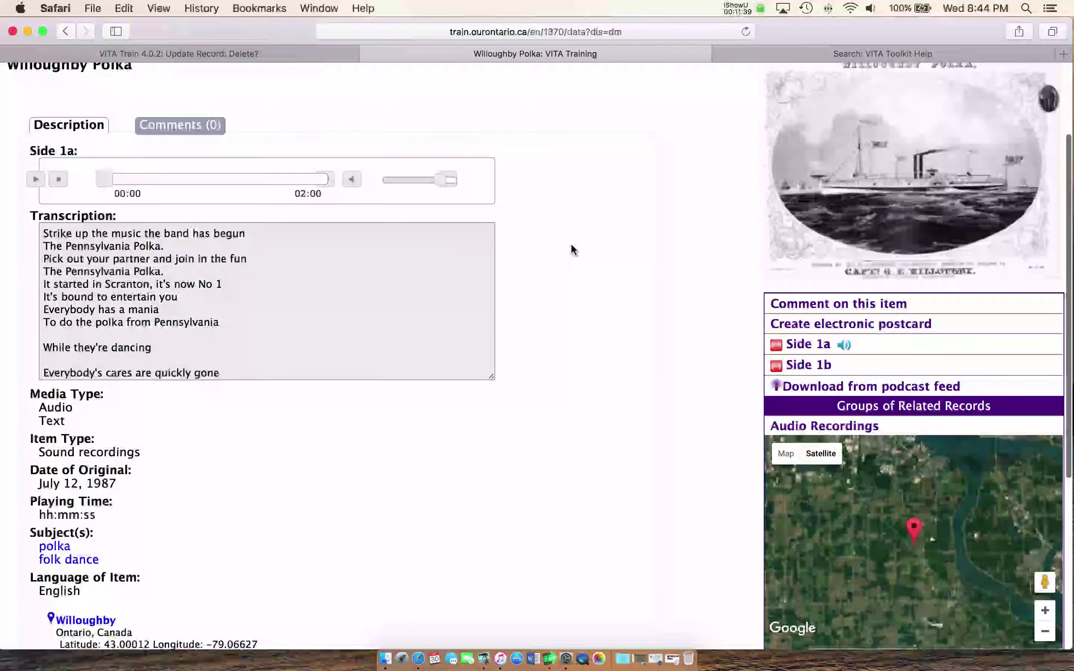
scroll(571, 248, down, 4)
scroll(568, 250, up, 5)
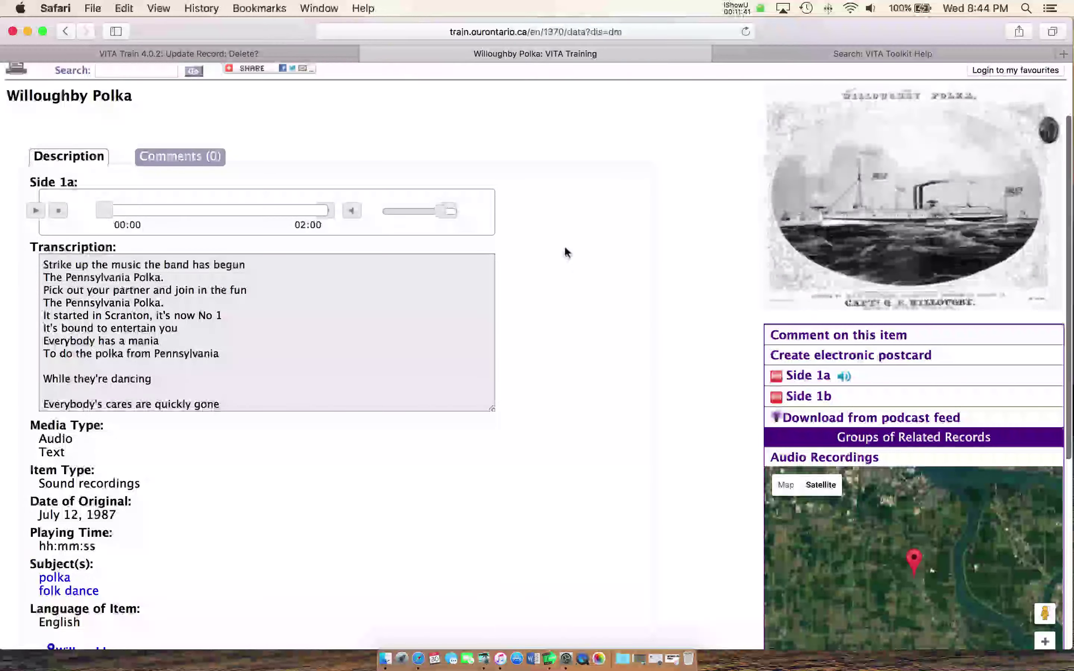
scroll(566, 252, up, 3)
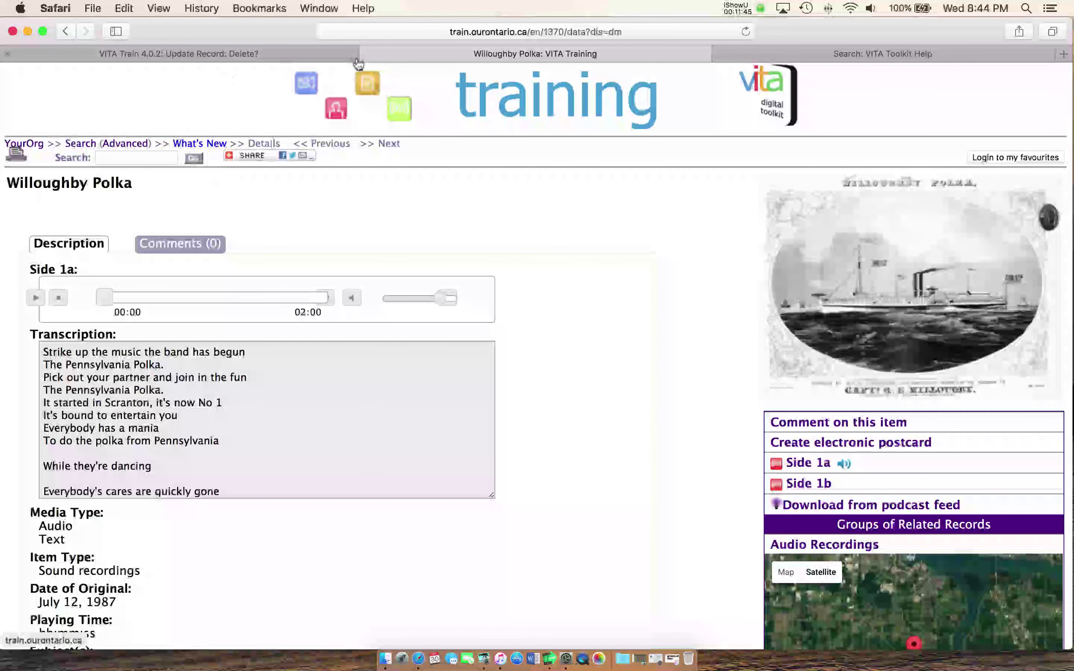
click(370, 55)
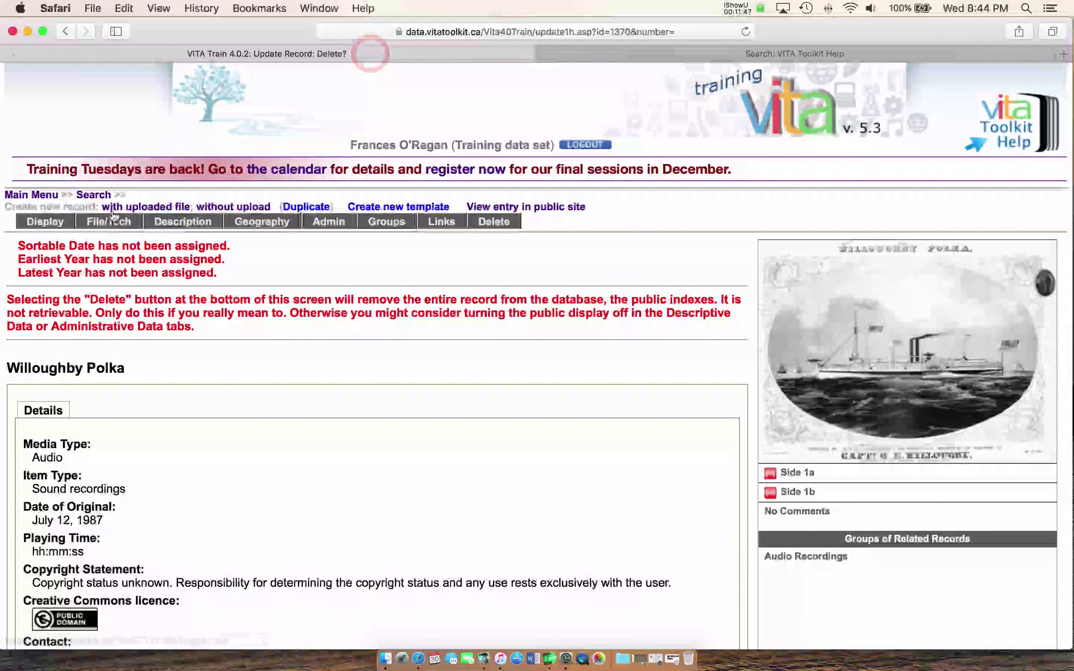
- From the record's technical data, start associating another file with the record and set its category to Text file (Multiple allowed)
click(111, 223)
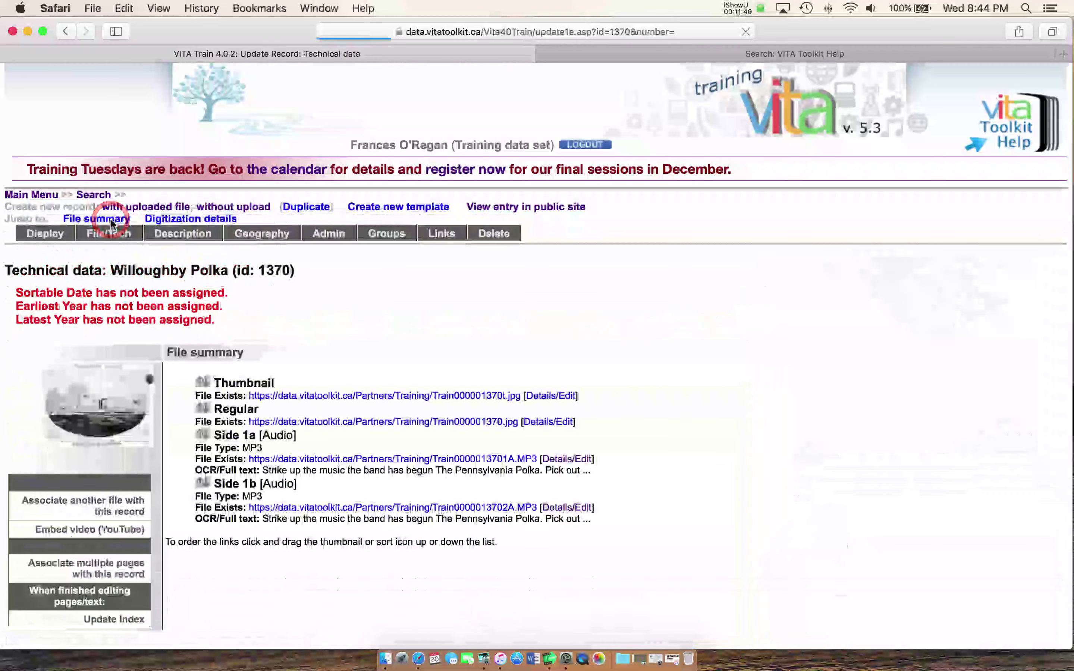
scroll(111, 223, down, 10)
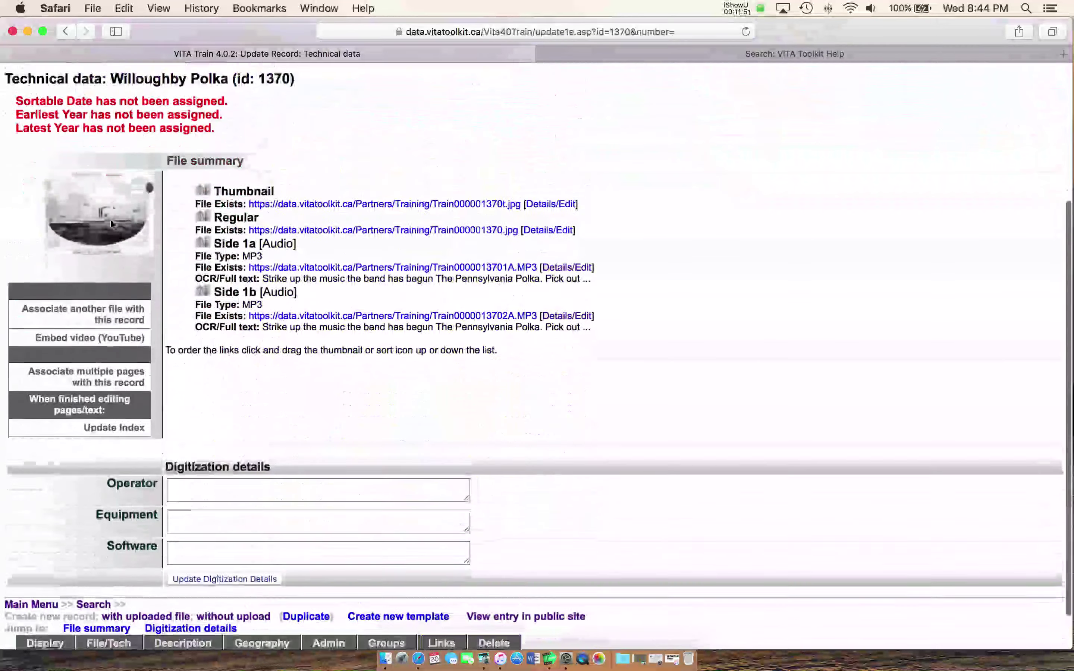
scroll(111, 224, up, 5)
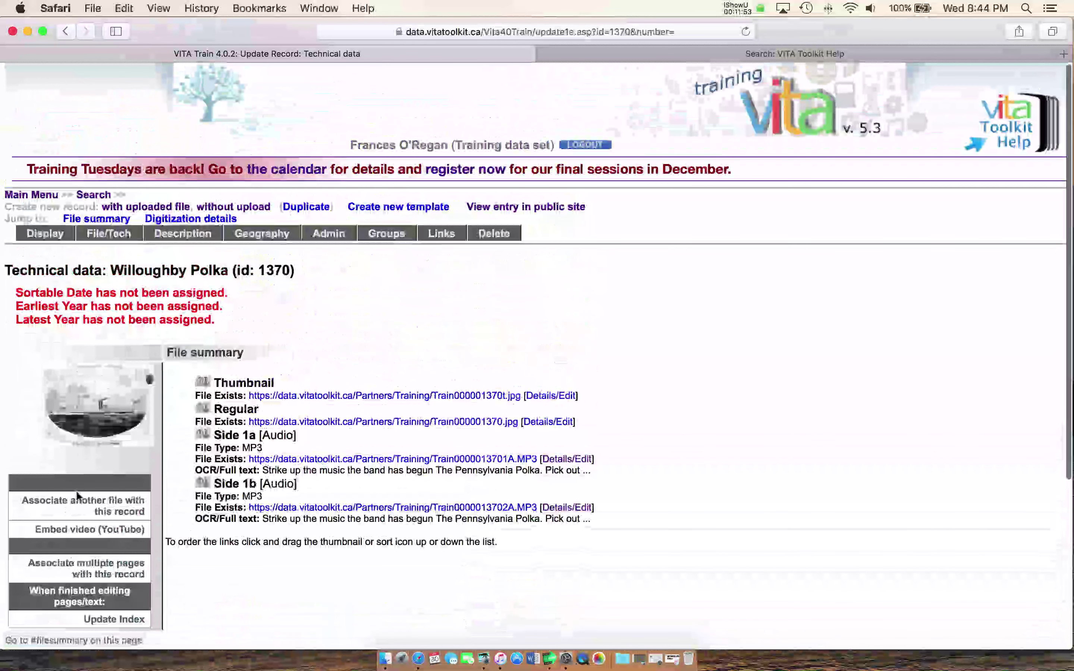
click(87, 510)
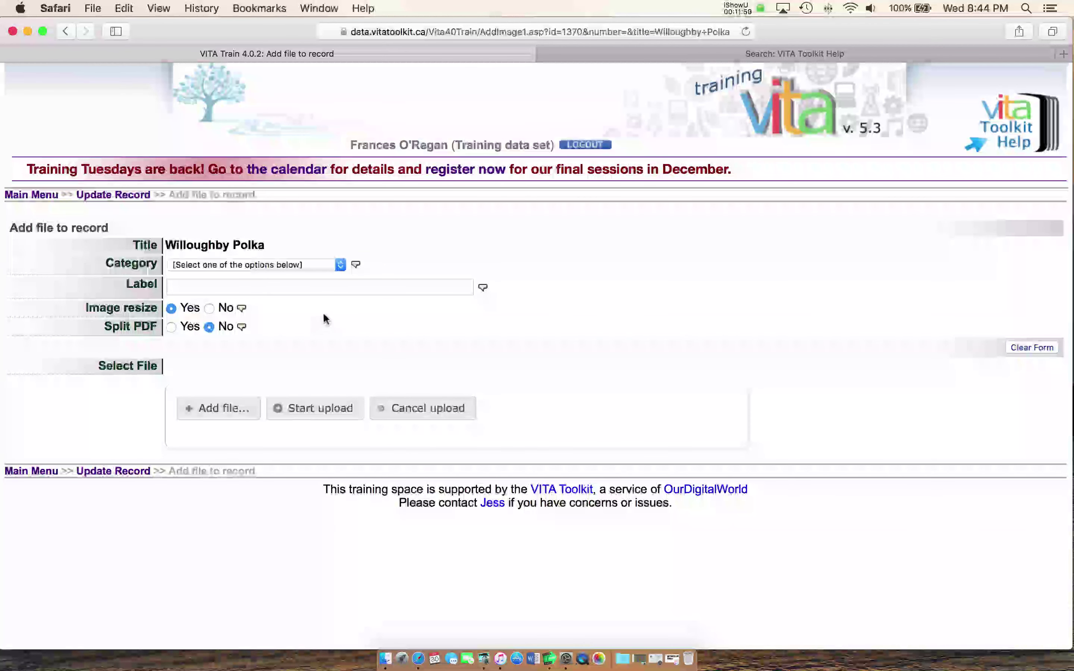
click(341, 266)
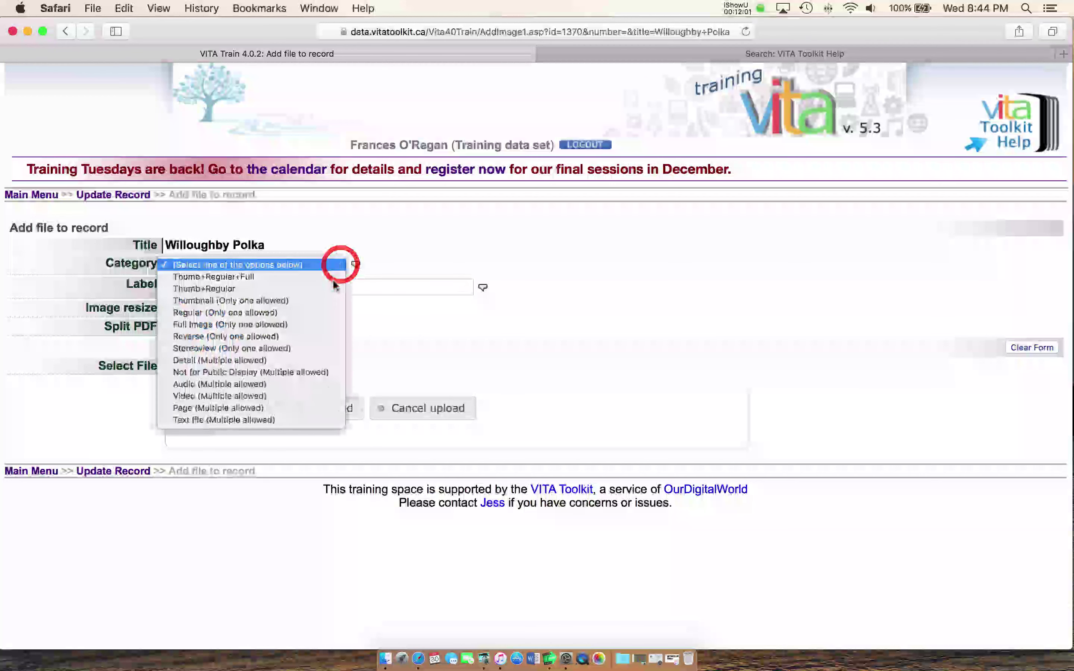
click(299, 422)
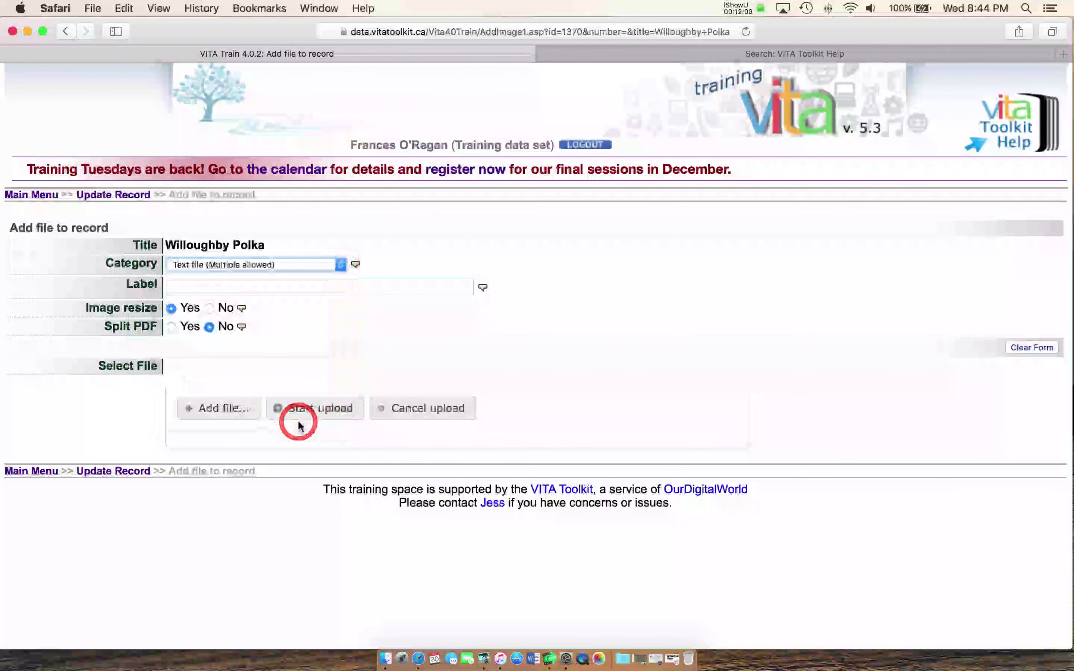
- Label the new file "Complete Transcript" and leave Split PDF set to No
click(340, 289)
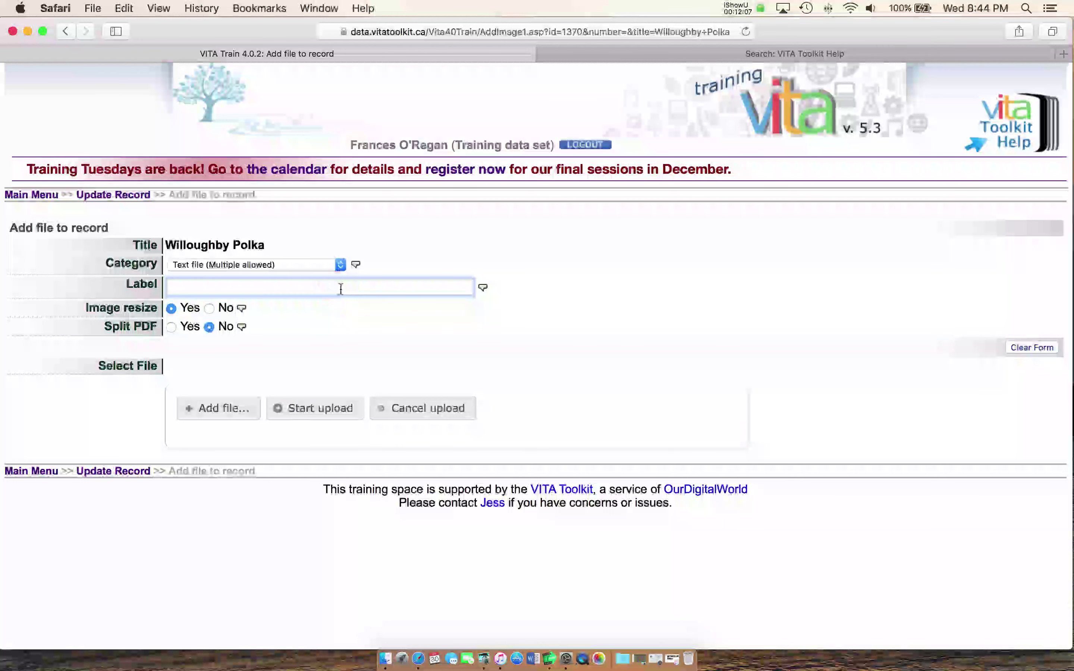
text(Complet)
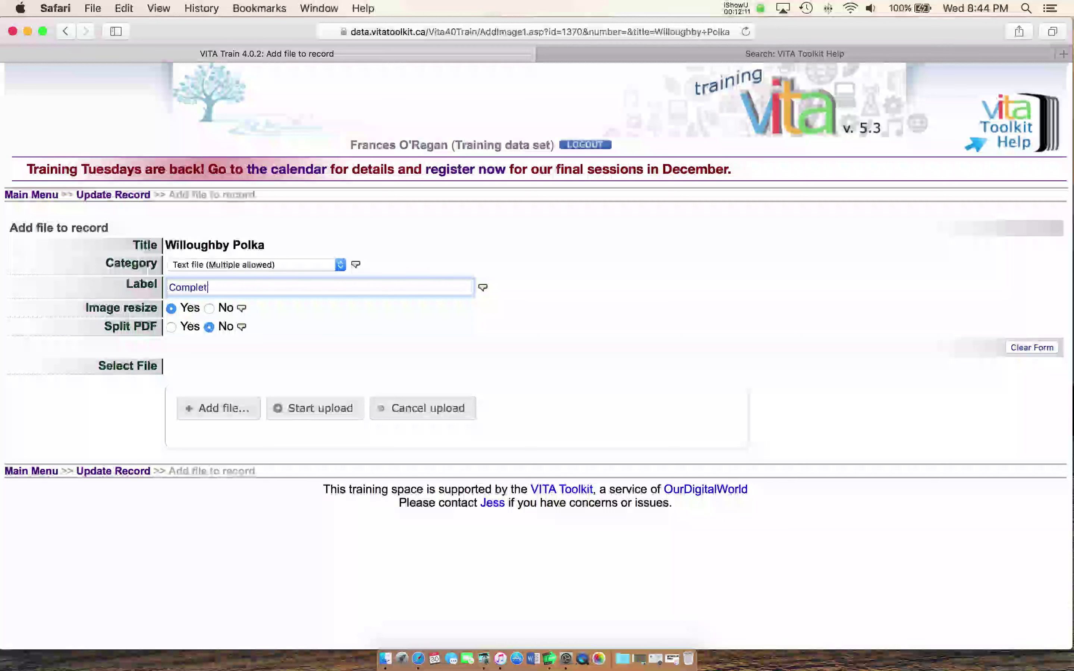
text(e )
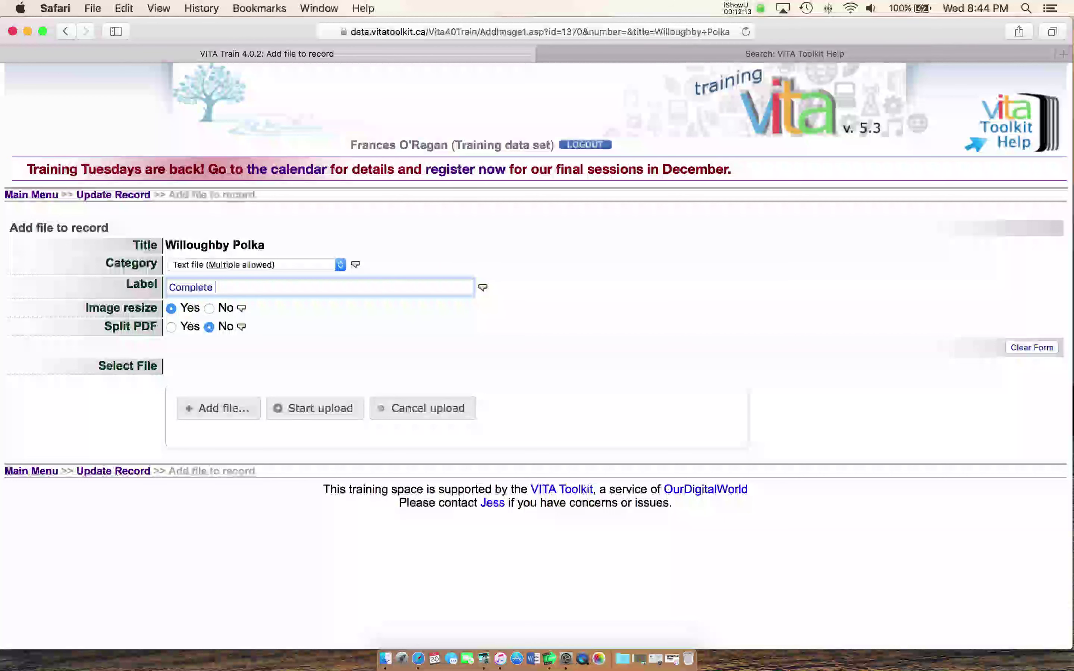
text(RtRa)
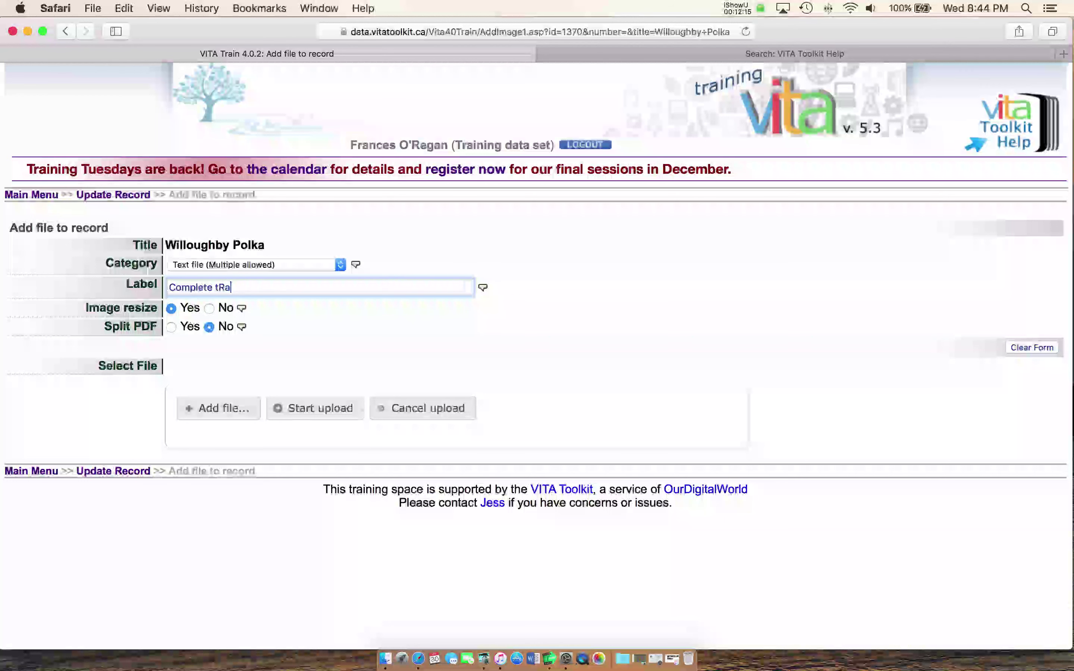
text(Tra)
key(BackSpace)
key(BackSpace)
text(nscript)
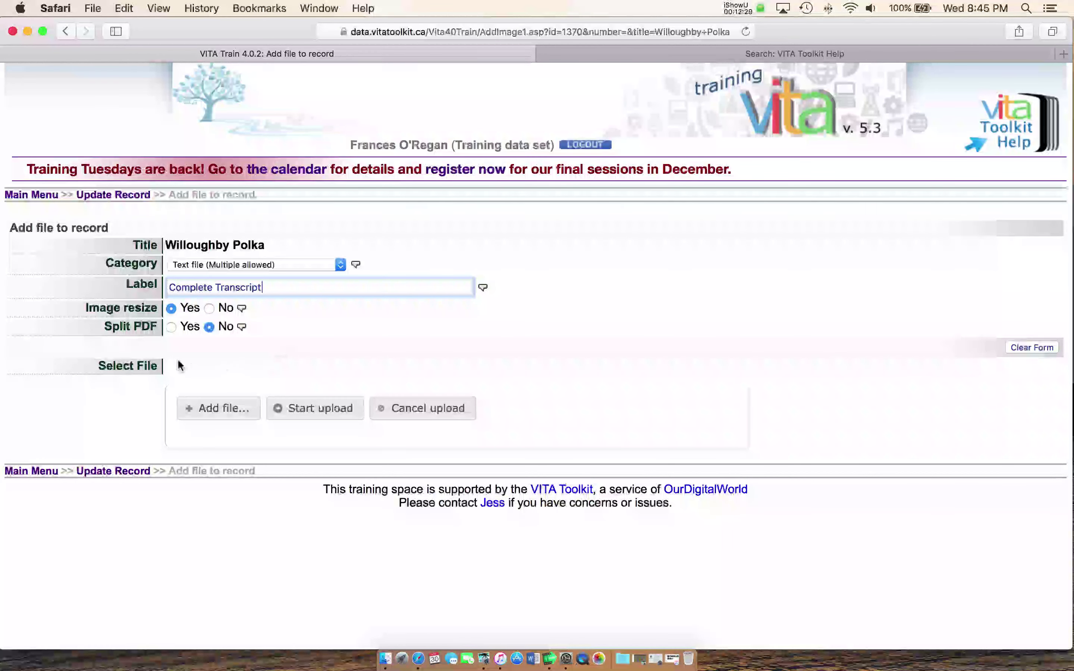
click(172, 329)
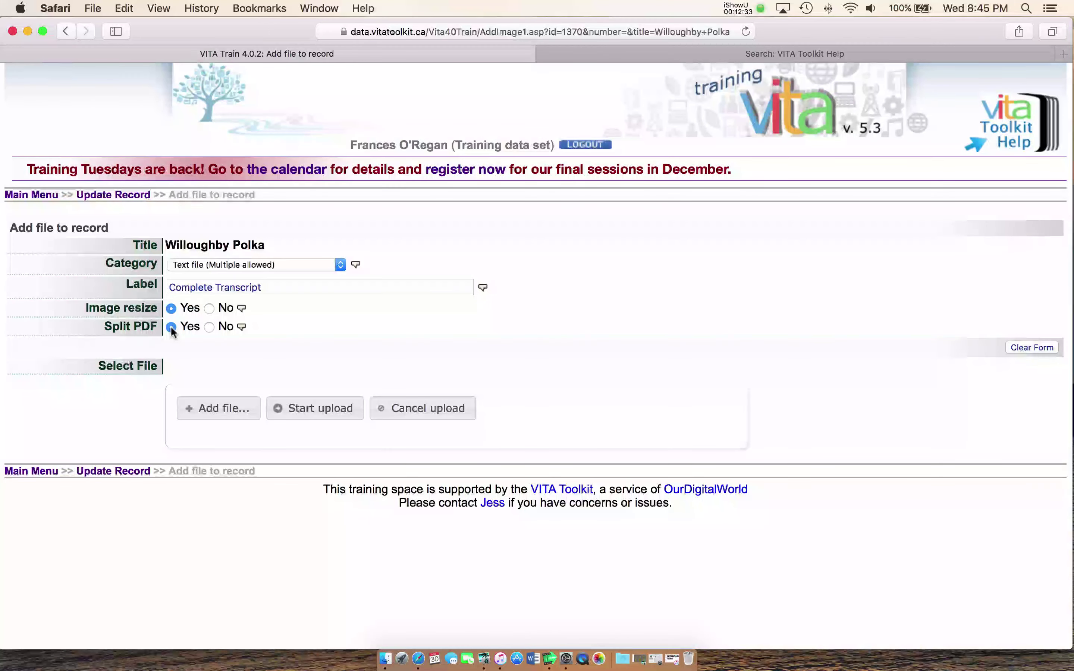
click(210, 328)
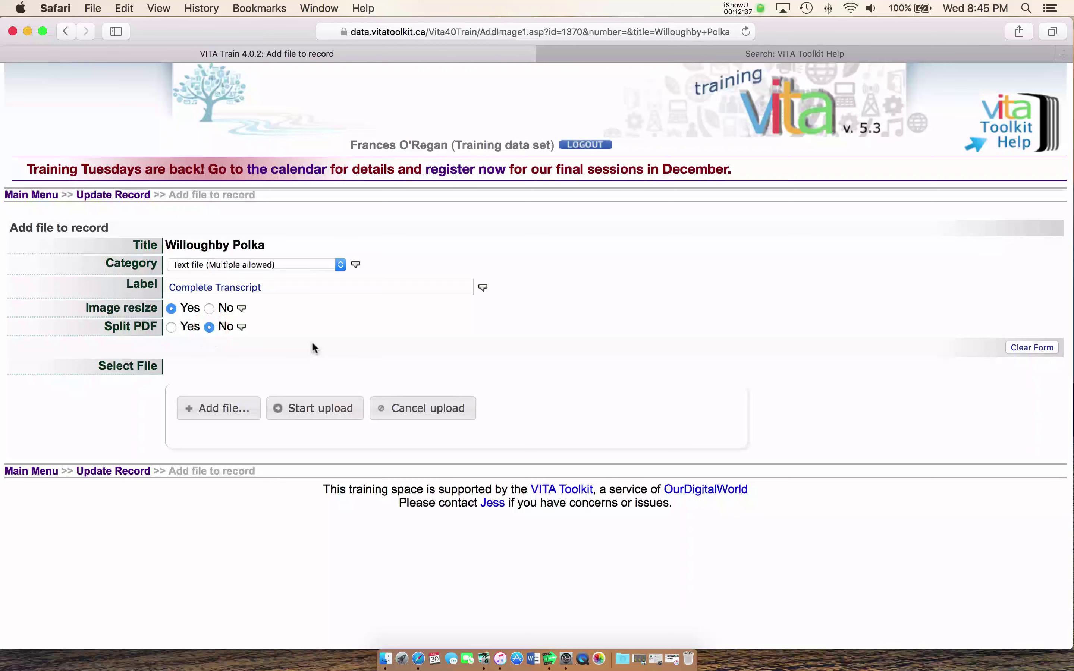
- Upload TranscriptWilloughbyPolka.pdf from the Desktop folder, attach it to the record and check the file summary
click(226, 412)
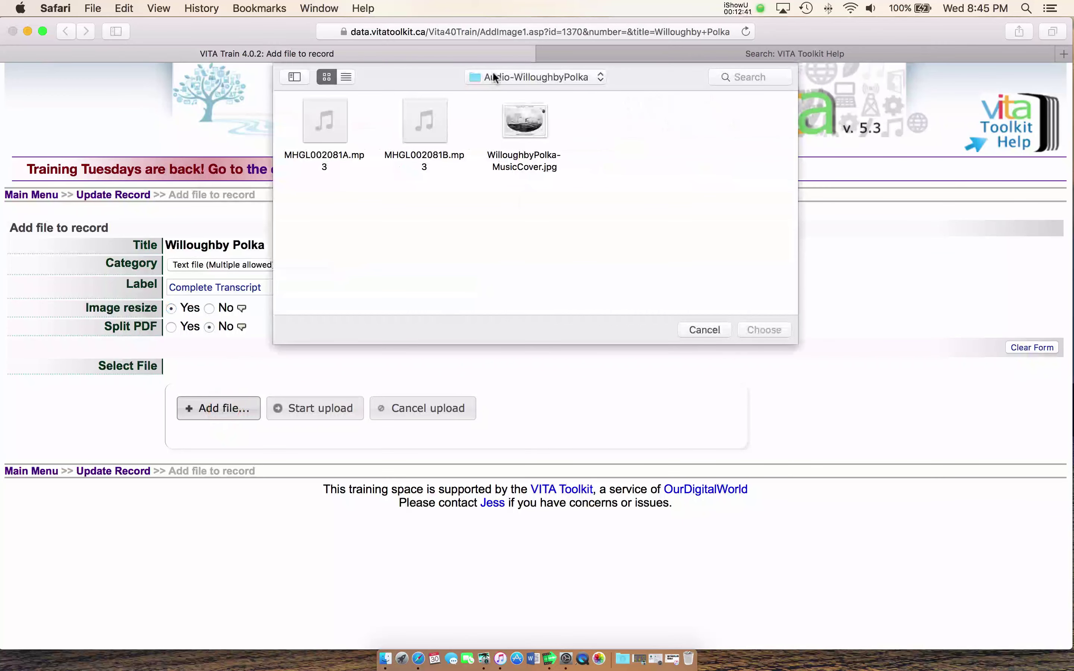
click(492, 75)
click(500, 95)
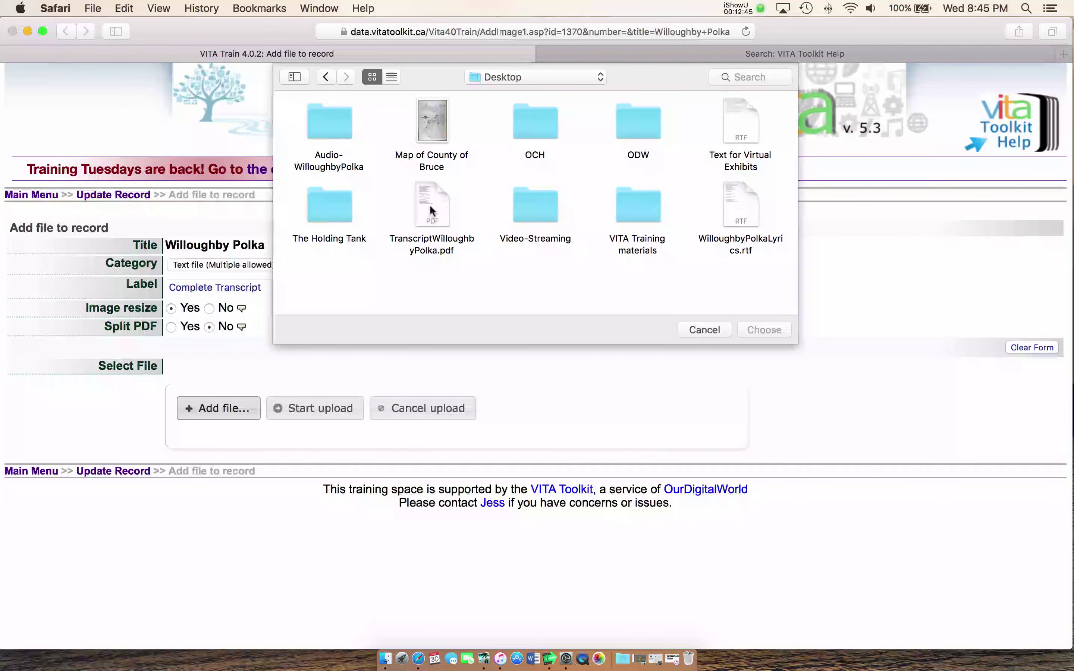
click(429, 203)
click(775, 328)
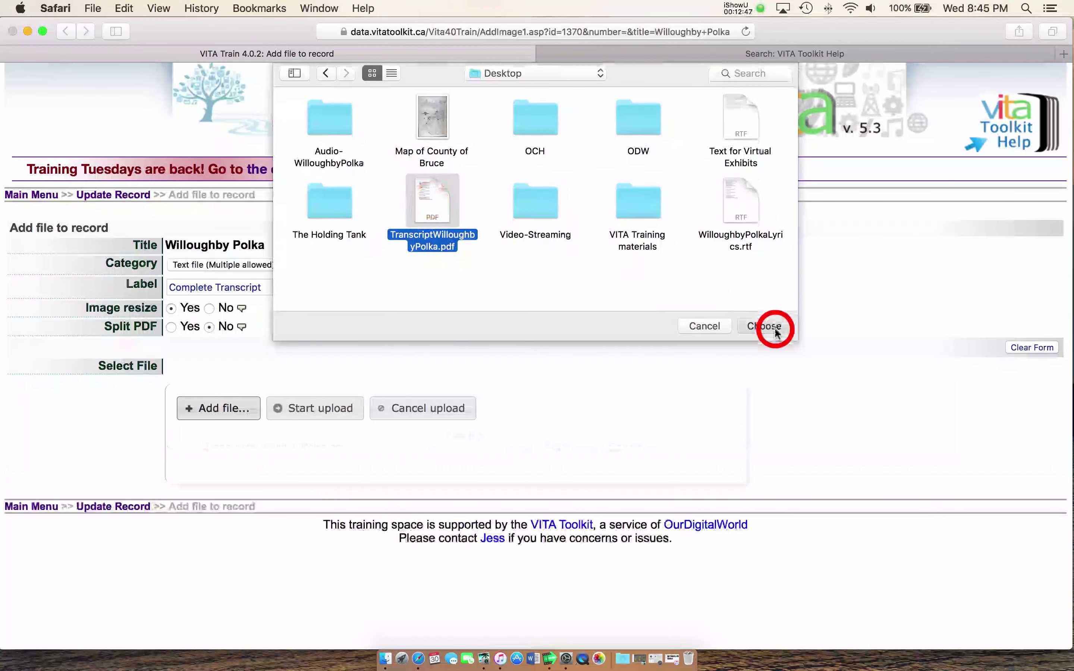
click(314, 411)
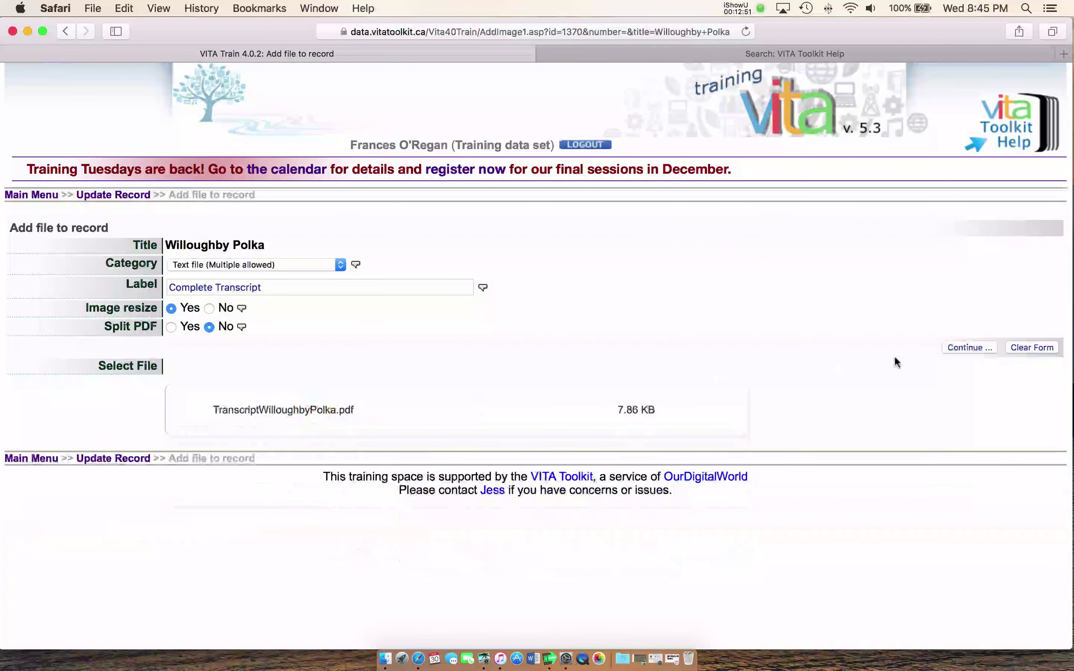
click(954, 349)
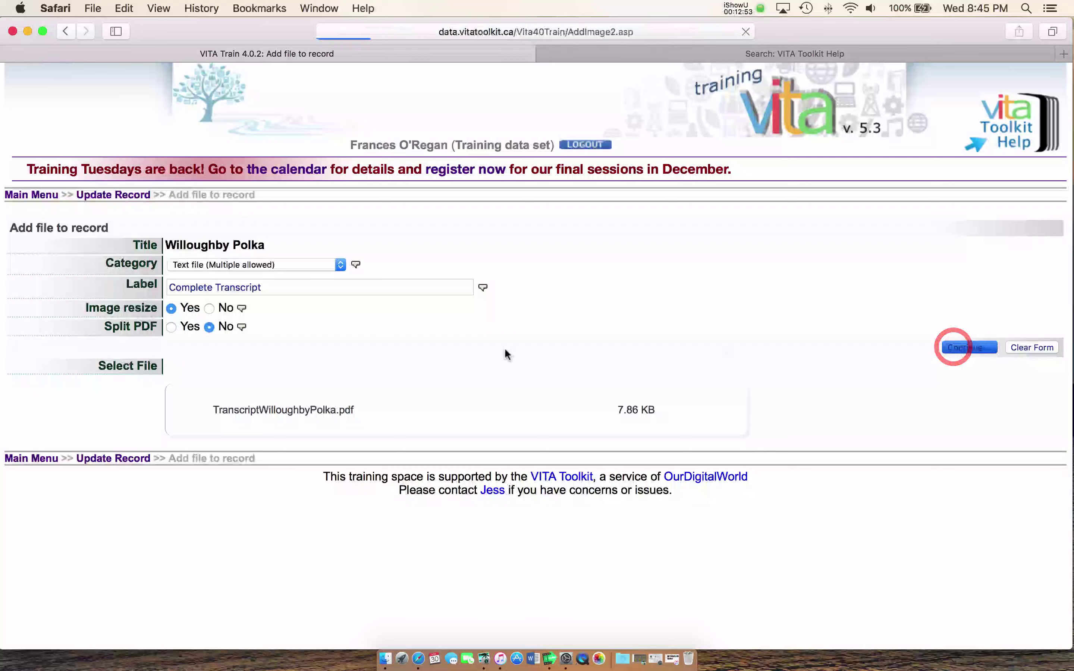
scroll(506, 354, down, 5)
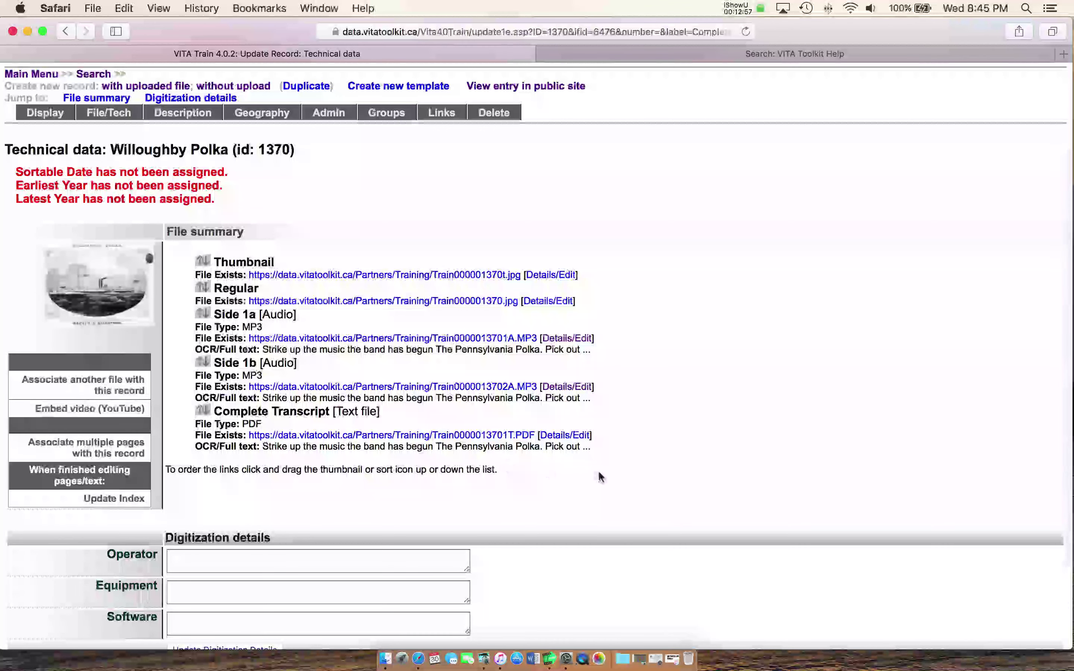
- Set the Complete Transcript file's text indexing to No, save the values and return to the record's technical data
scroll(585, 477, right, 1)
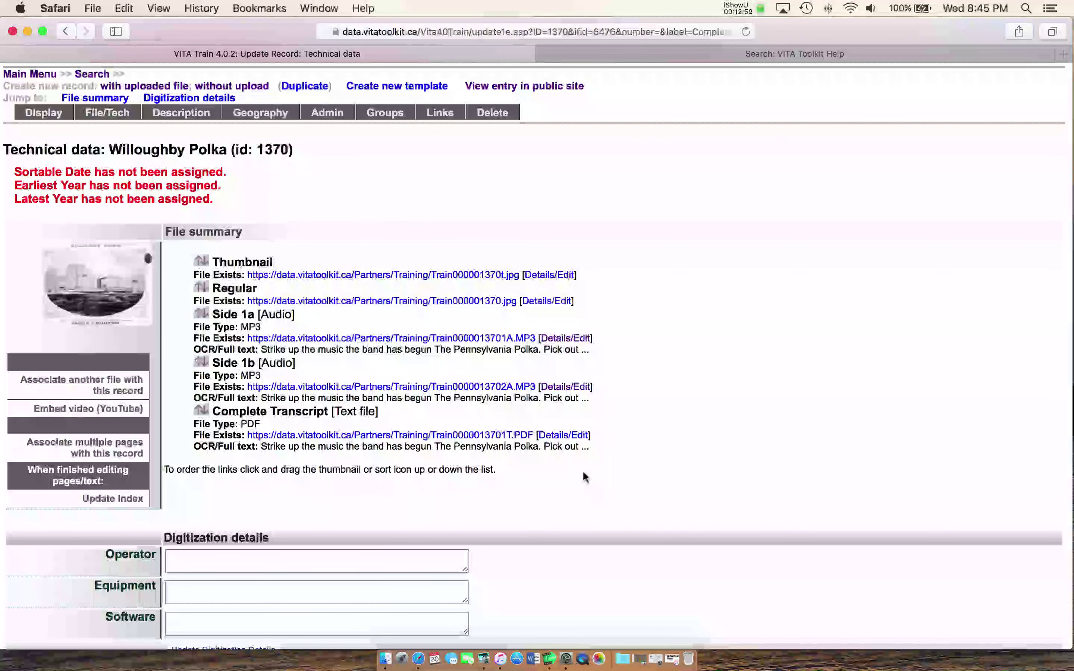
scroll(585, 477, down, 1)
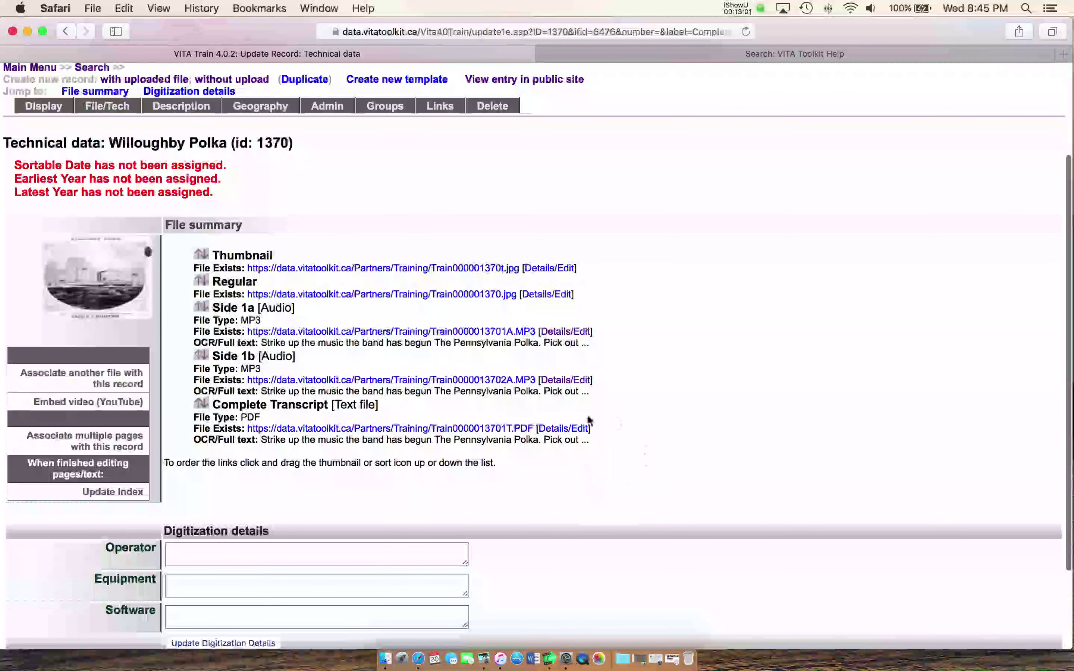
click(569, 430)
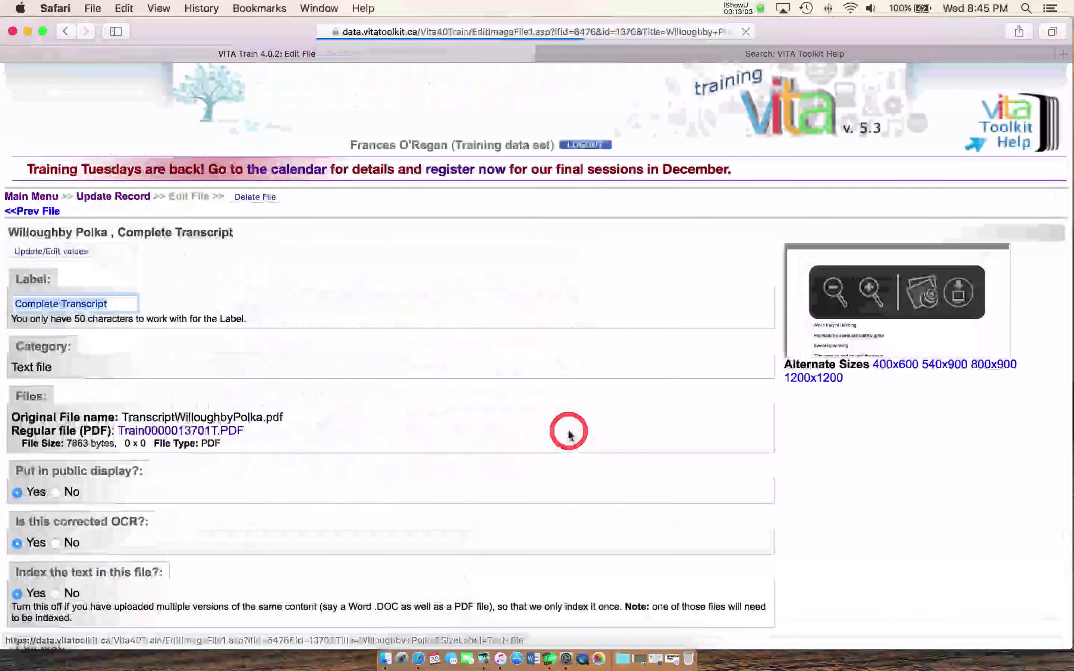
scroll(522, 419, down, 10)
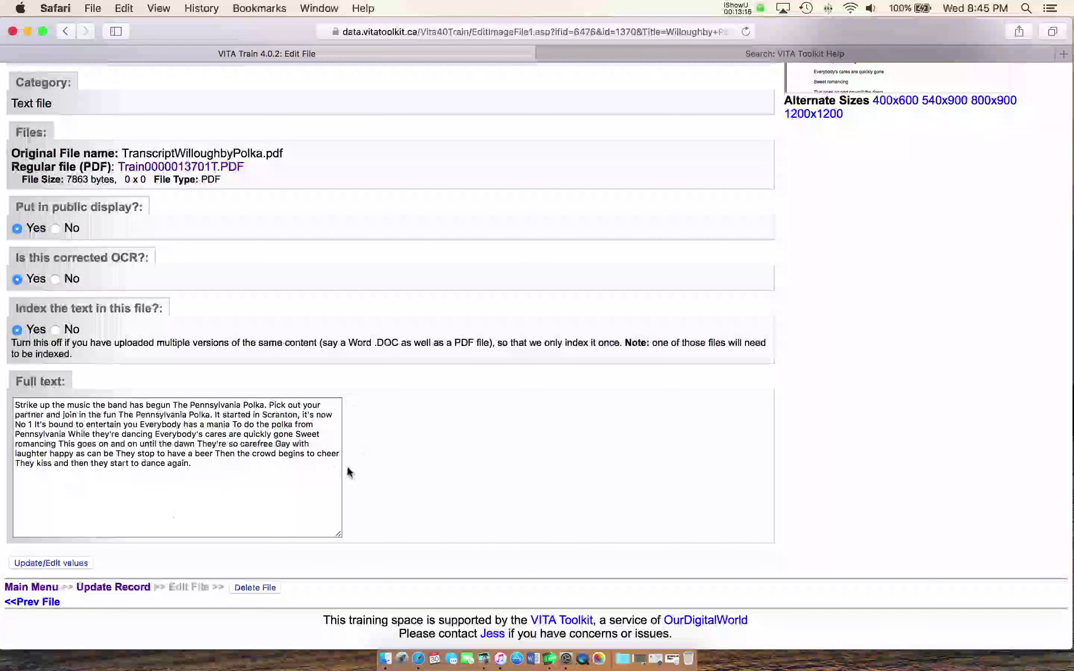
click(56, 330)
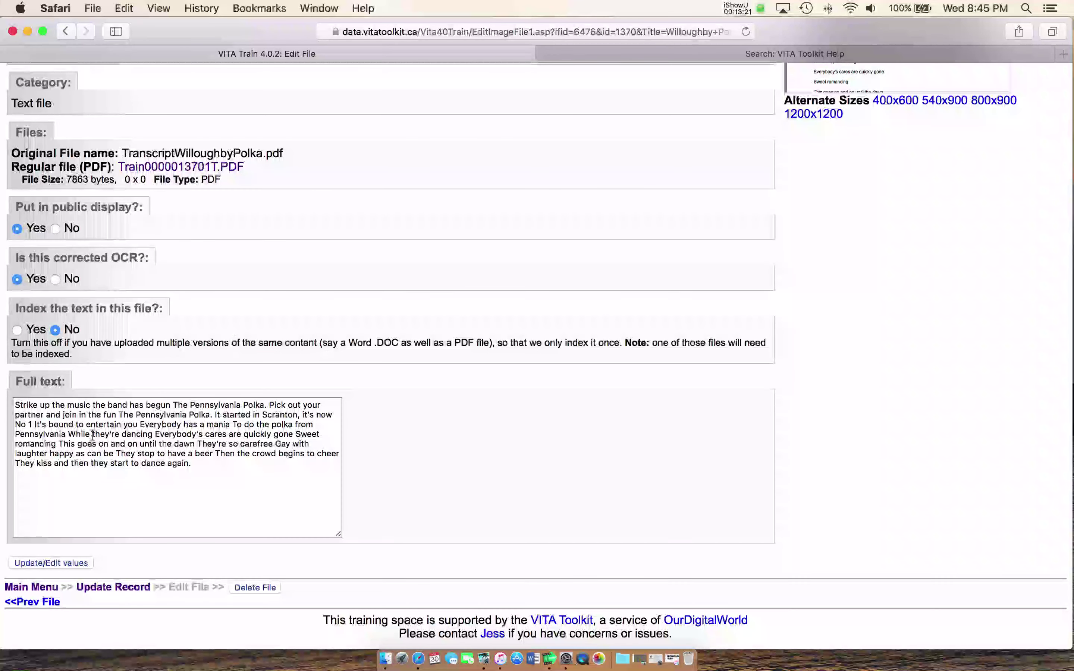
click(50, 563)
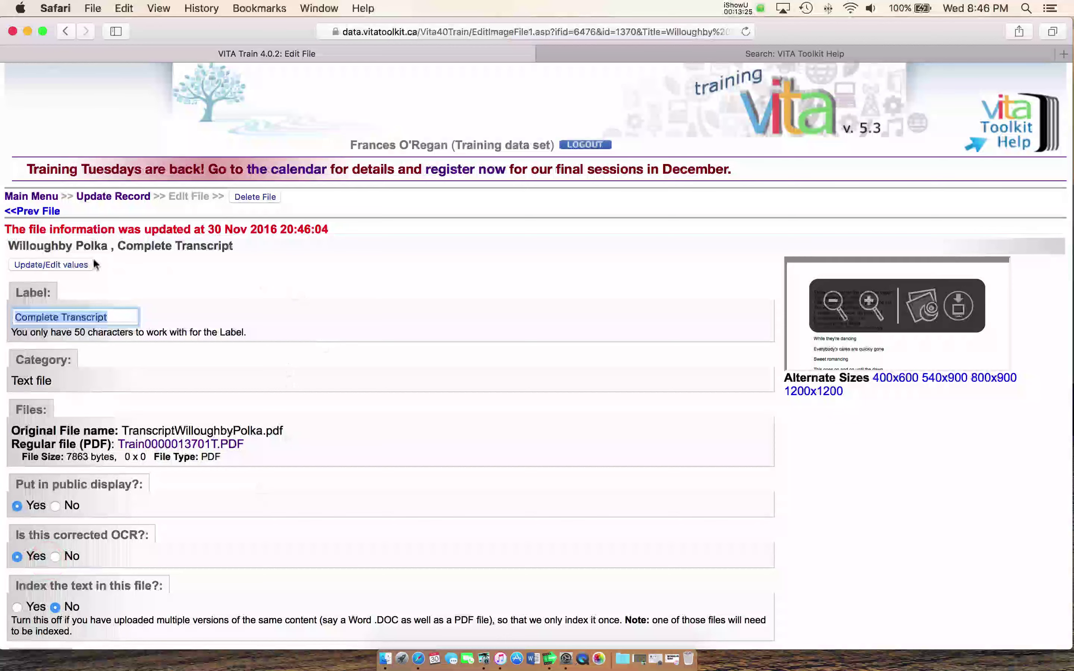
click(141, 199)
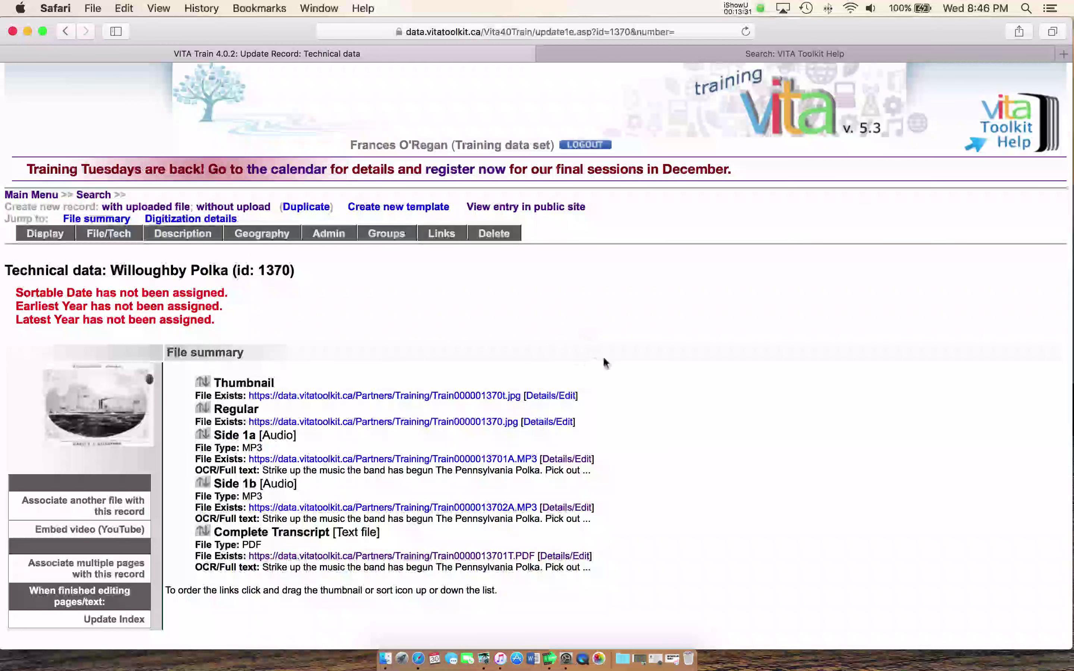
- View the Willoughby Polka entry on the public site and check its file links, transcription, descriptive details and map
click(558, 209)
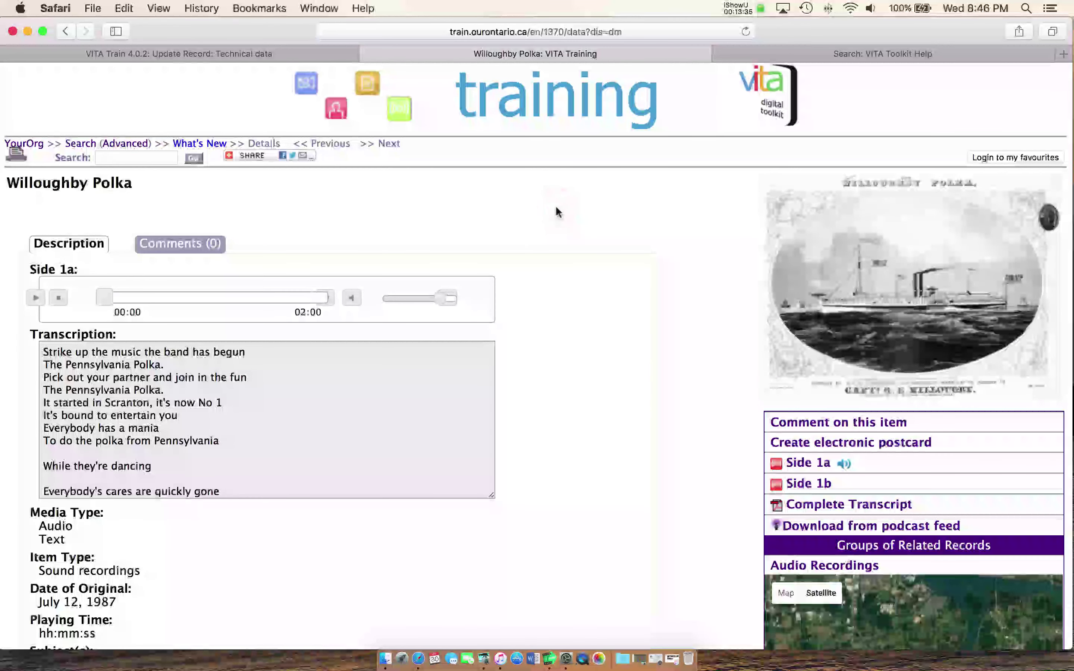
scroll(602, 343, down, 1)
scroll(663, 430, down, 3)
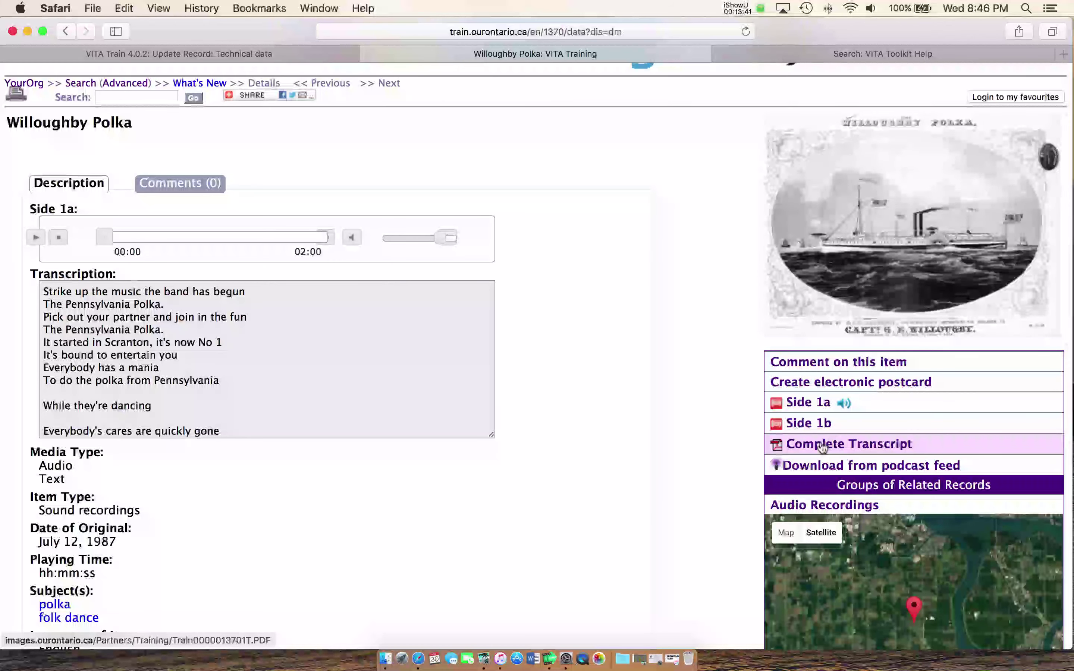
scroll(654, 438, down, 5)
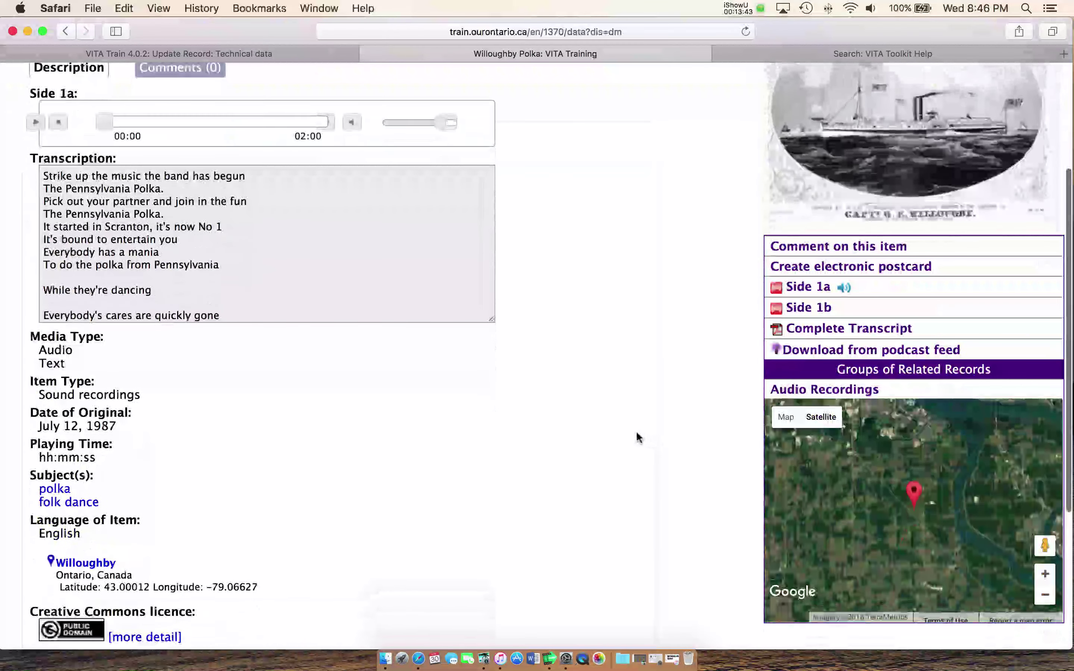
scroll(636, 437, down, 1)
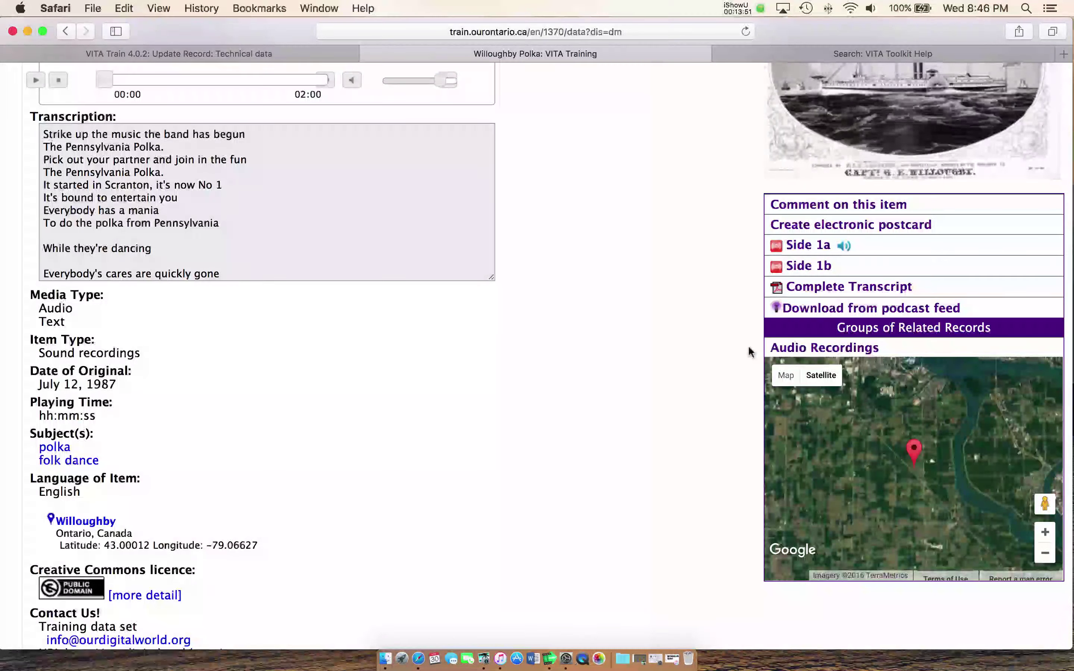
- Look through the related Audio Recordings group page and its search facets, and reopen the Willoughby Polka record from its list
click(798, 347)
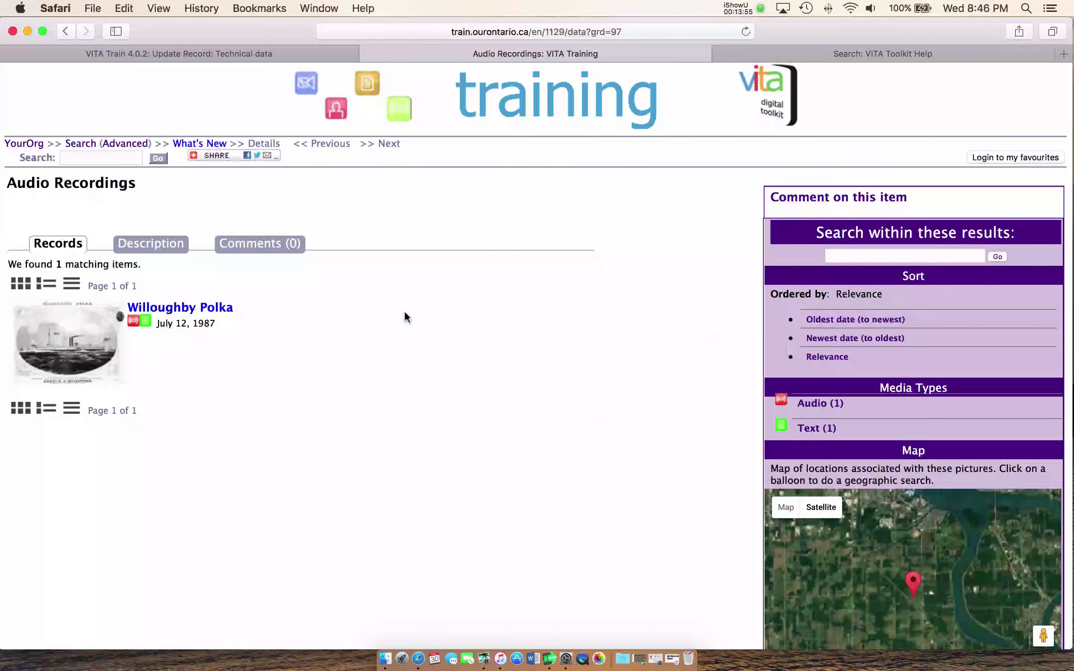
scroll(405, 312, down, 4)
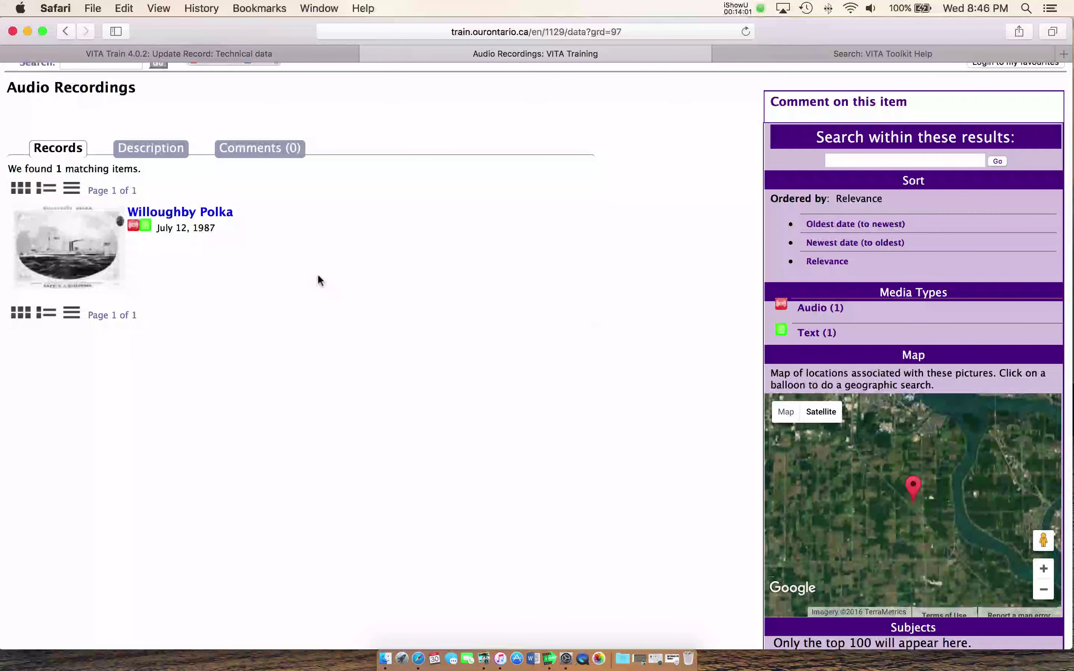
scroll(317, 276, down, 5)
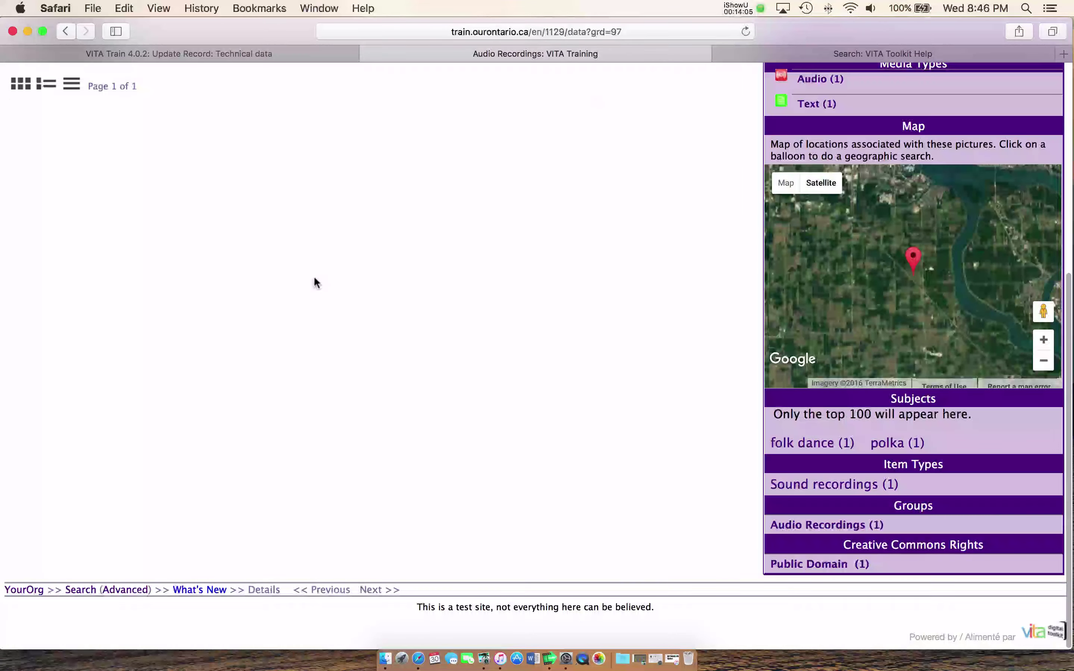
scroll(332, 302, up, 1)
scroll(333, 305, up, 8)
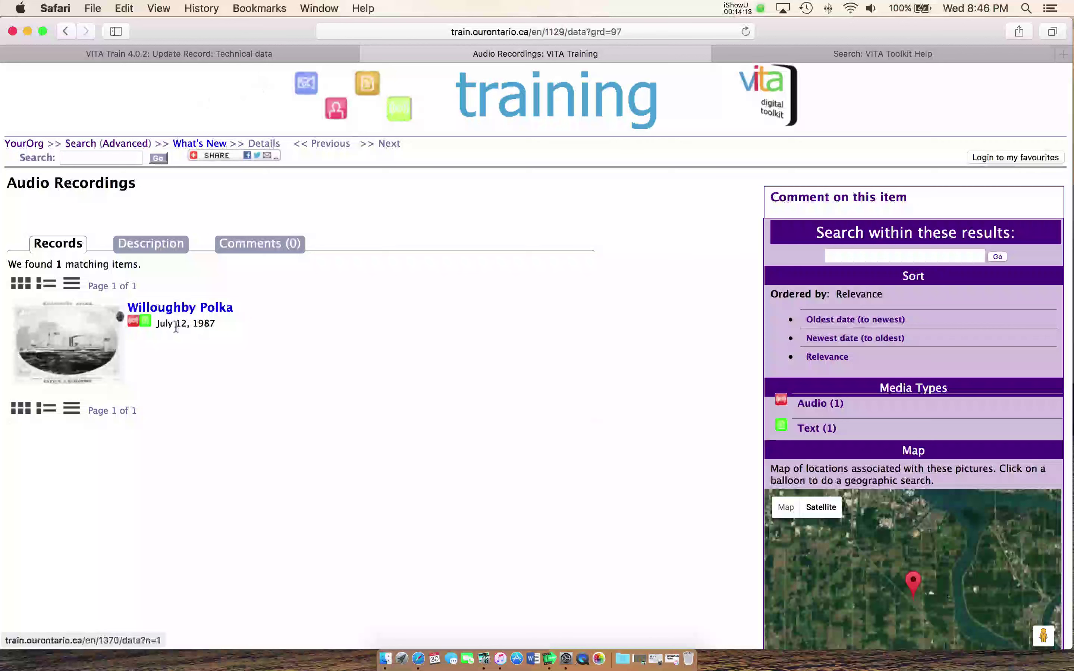
click(178, 310)
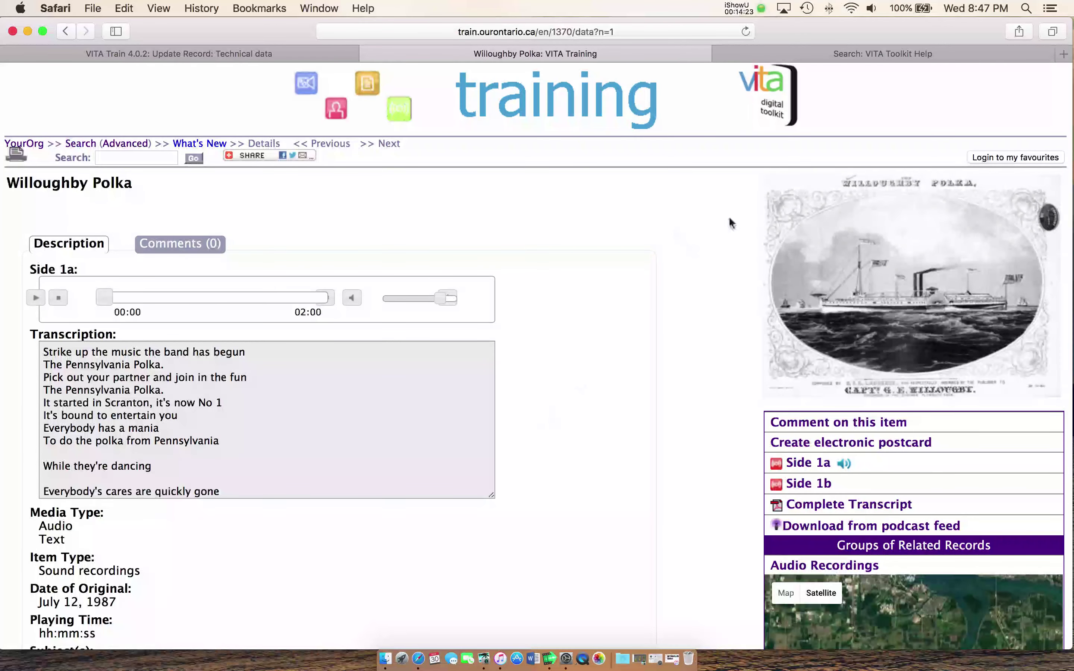
- Switch to the VITA Toolkit Help site, open the Audio topic and look through the Uploading Audio manual's description
click(832, 52)
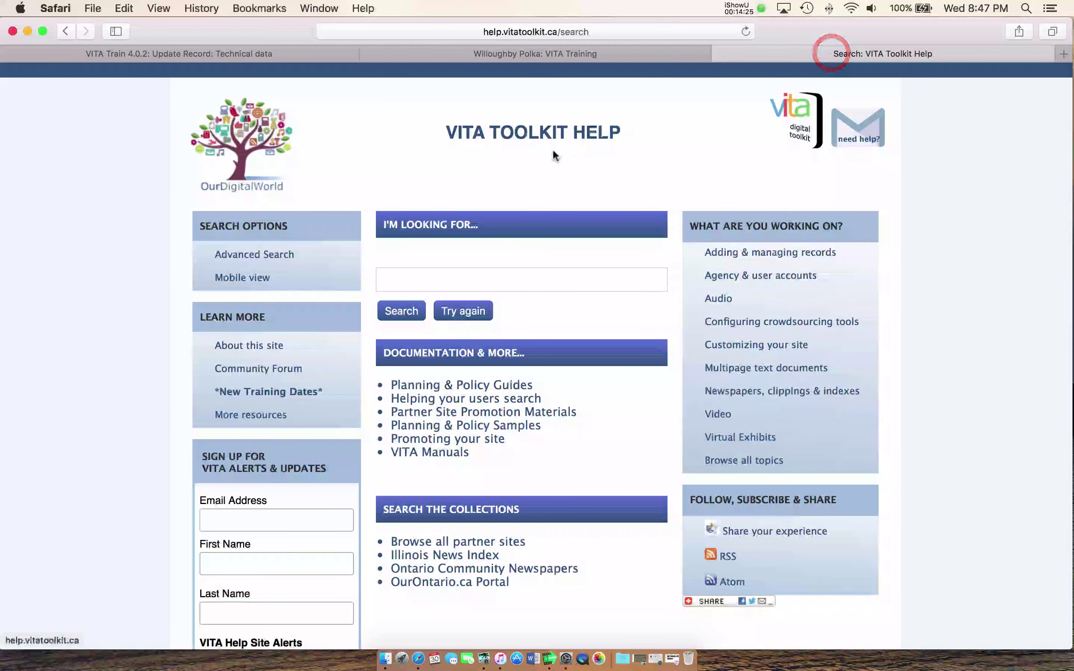
click(728, 298)
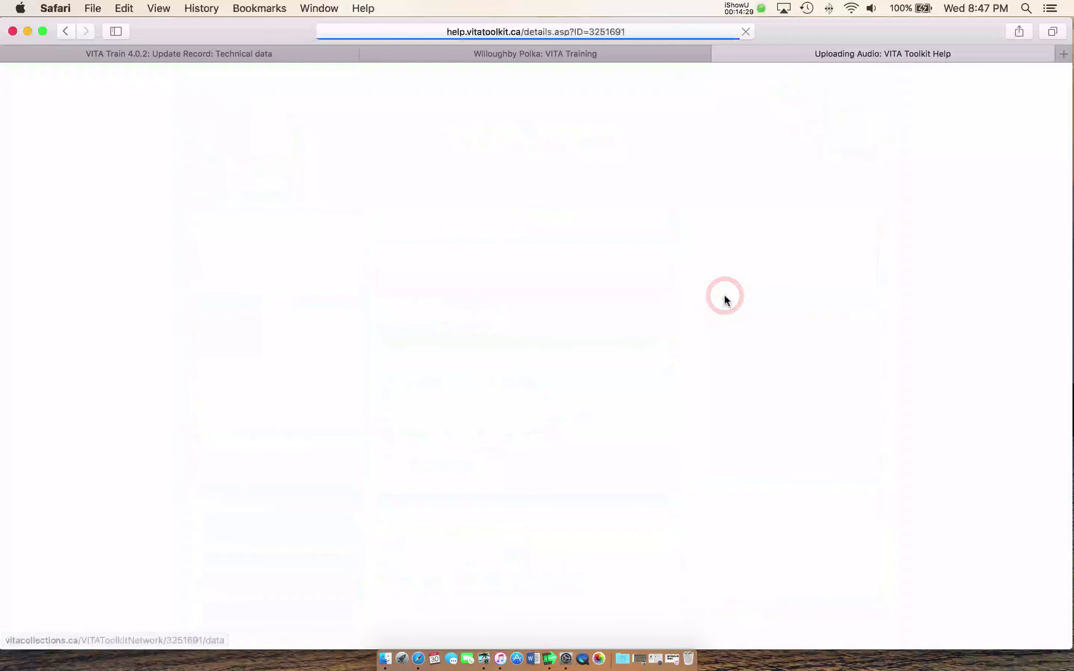
scroll(573, 298, down, 10)
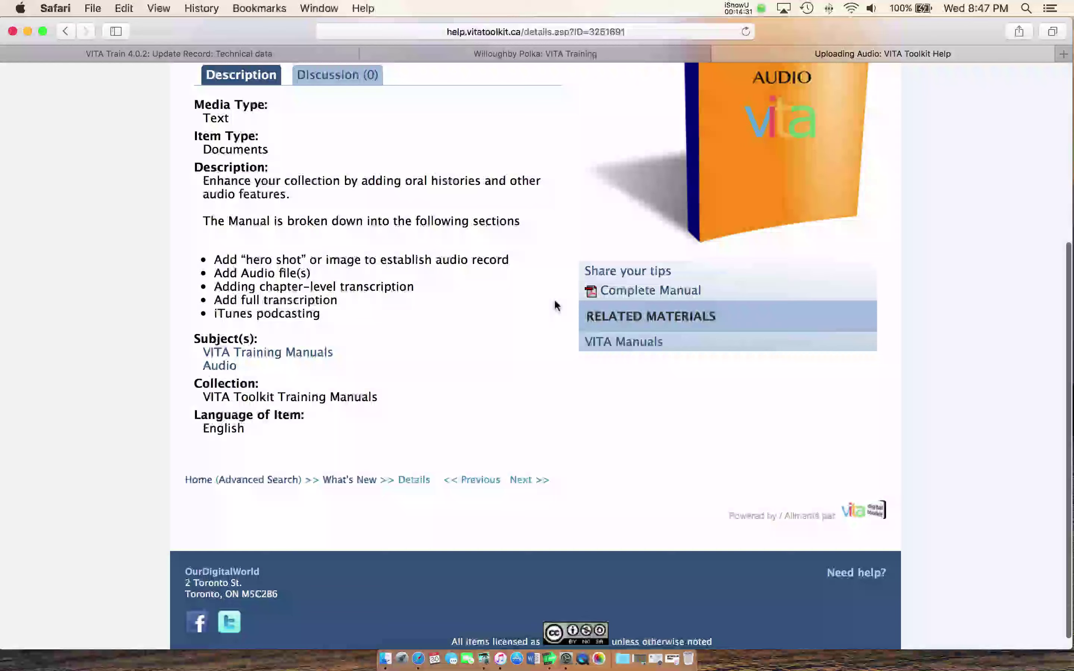
scroll(555, 308, down, 1)
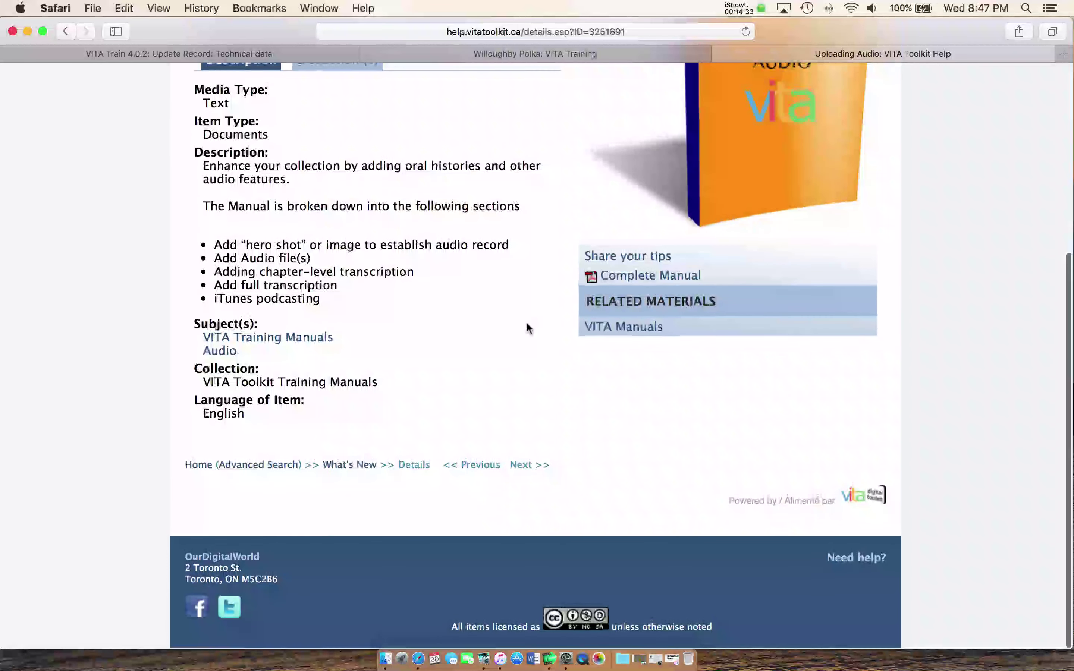
scroll(528, 328, up, 10)
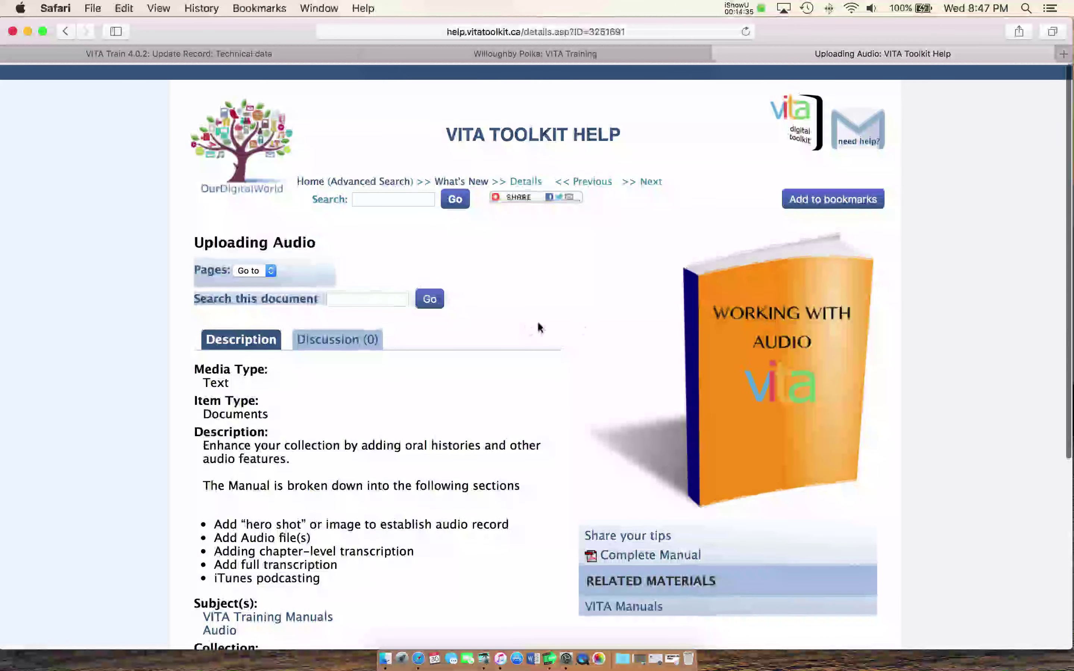